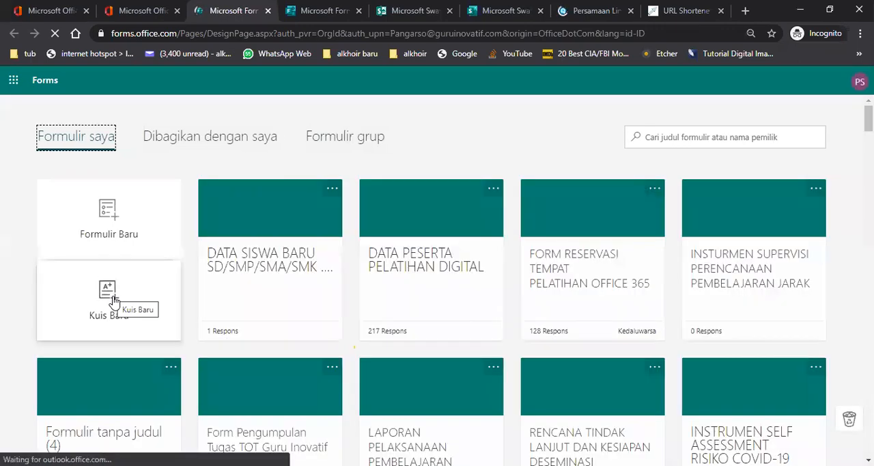
- Create a new quiz and title it "Latihan Soal Matematika"
left_click(114, 300)
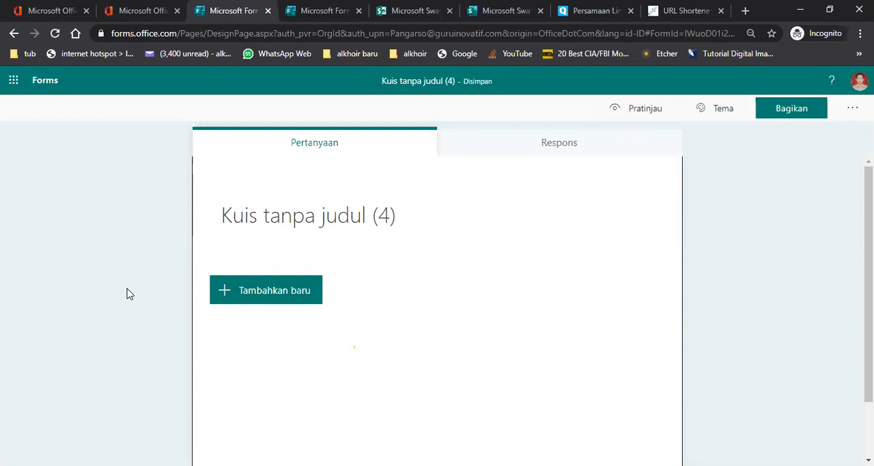
left_click(266, 216)
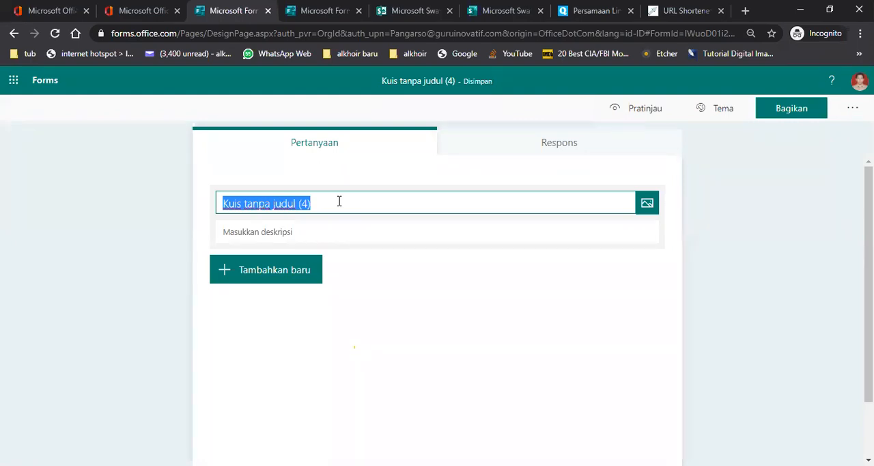
type("Latihan Soal matemt")
key("BackSpace")
key("BackSpace")
key("BackSpace")
key("BackSpace")
key("BackSpace")
key("BackSpace")
type("Matematika")
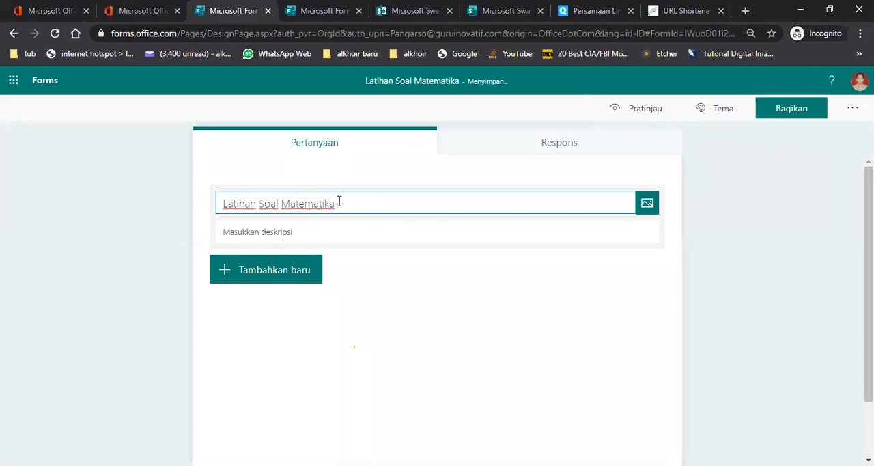
- Add "Persamaaan Linier" as a second line of the quiz title
key("Return")
type("Pers")
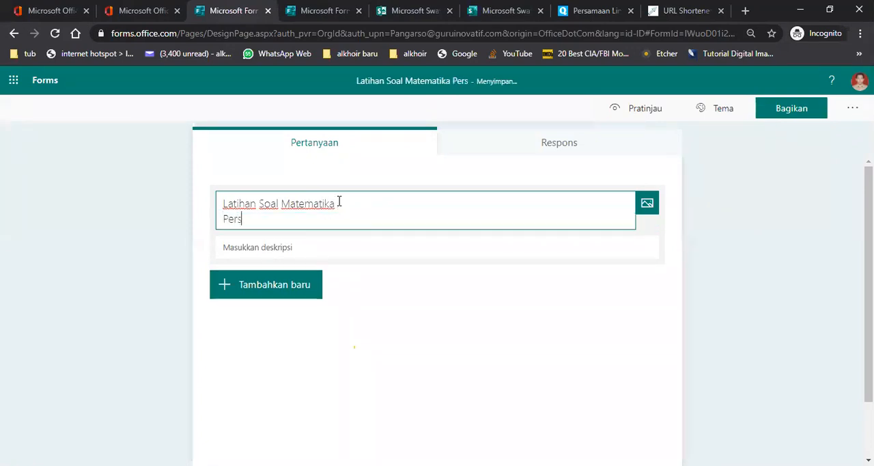
type("maaan Linier")
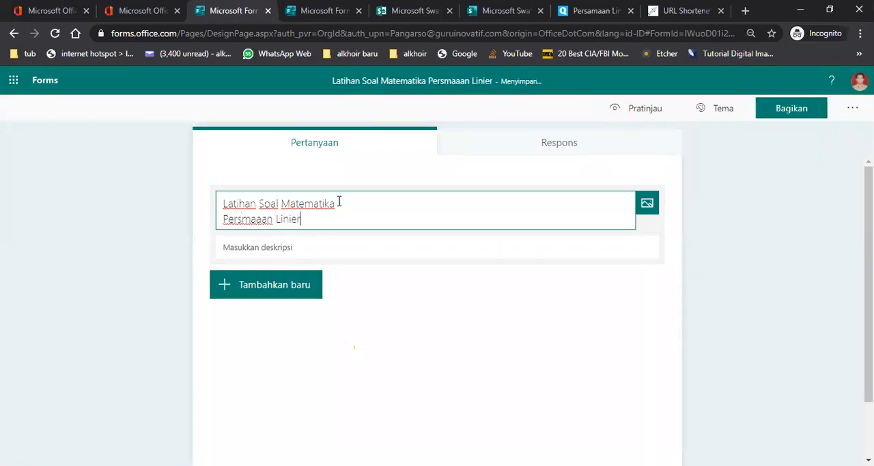
left_click(241, 219)
type("a")
left_click(337, 219)
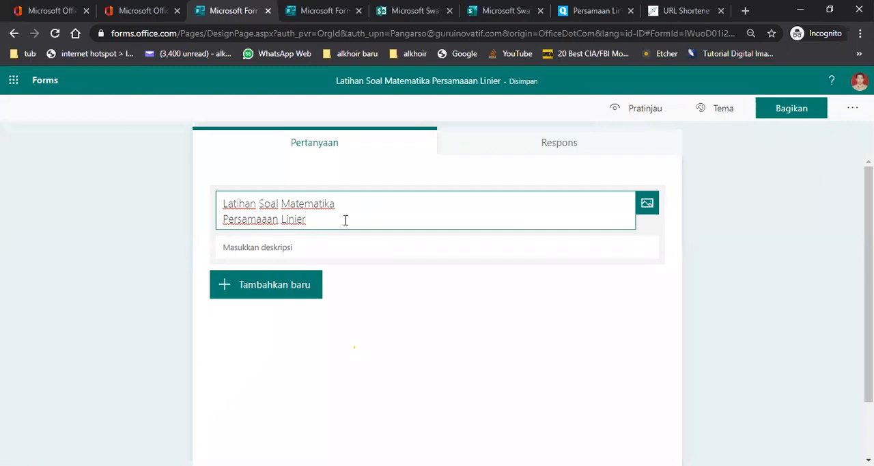
- Search Bing images for "matematika" and add the dark blue atom picture to the quiz title
left_click(645, 205)
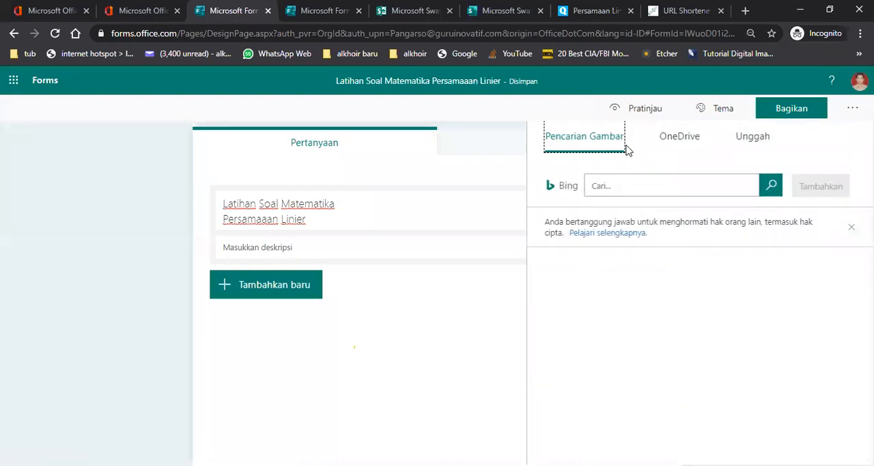
left_click(614, 185)
type("matematika")
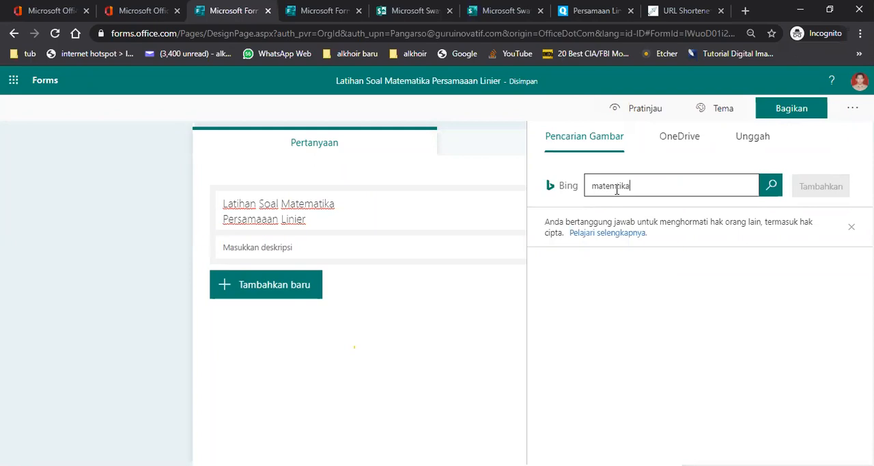
left_click(772, 186)
left_click(617, 185)
type("a")
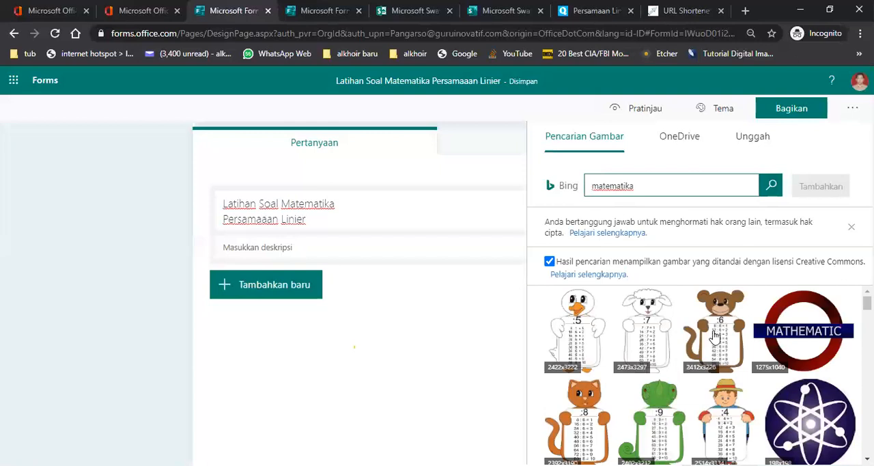
scroll(853, 365, "down", 2)
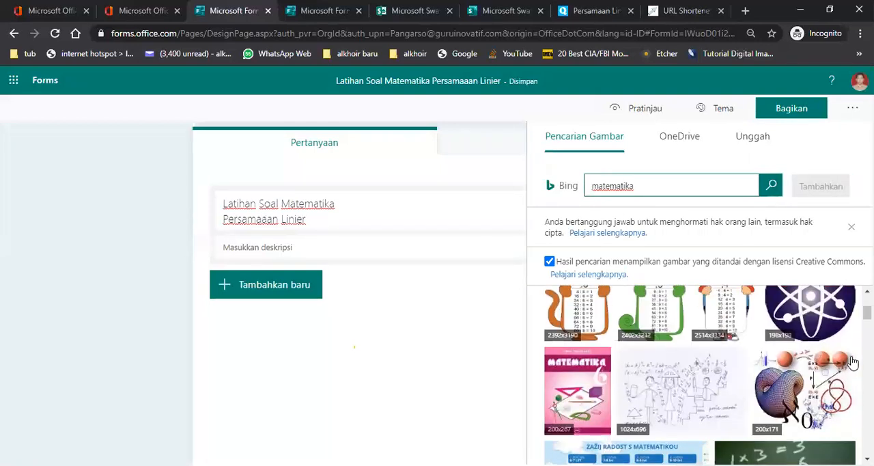
left_click(826, 312)
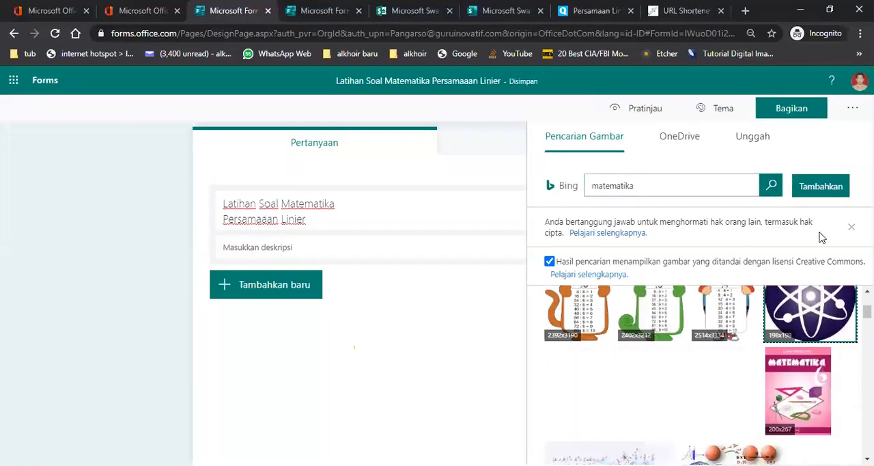
left_click(813, 189)
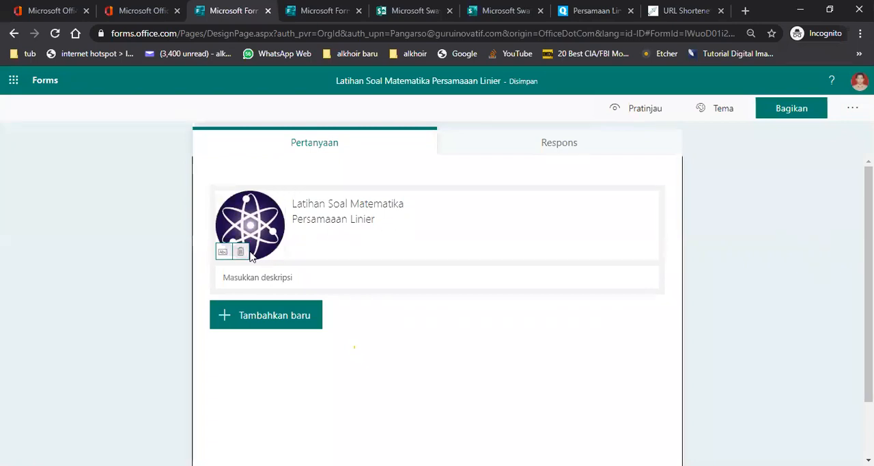
- Begin the quiz description with the heading "Petunjuk Pengerjaan :"
left_click(276, 276)
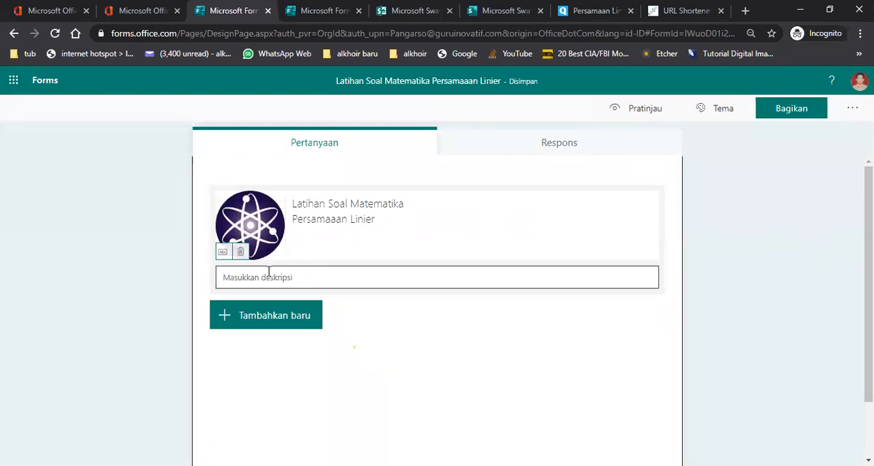
type("P")
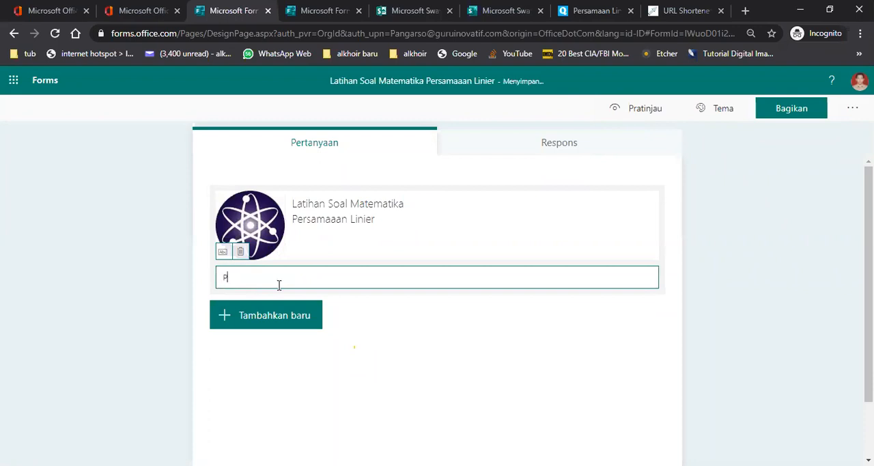
type("etunjuk Pengerjaan :")
- Add the first instruction line, "1. Isi identitas siswa dengan benar.", below the description heading
key("Return")
type("1. isi")
key("BackSpace")
key("BackSpace")
key("BackSpace")
type("IS")
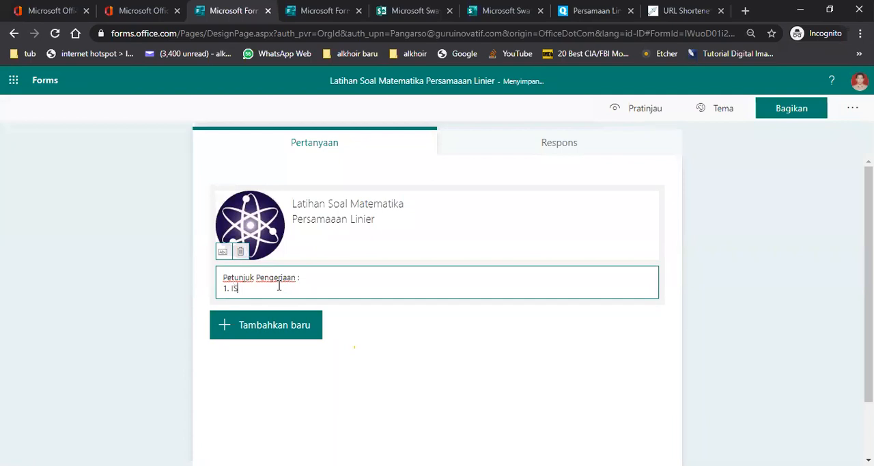
key("BackSpace")
type("si identitas sisw")
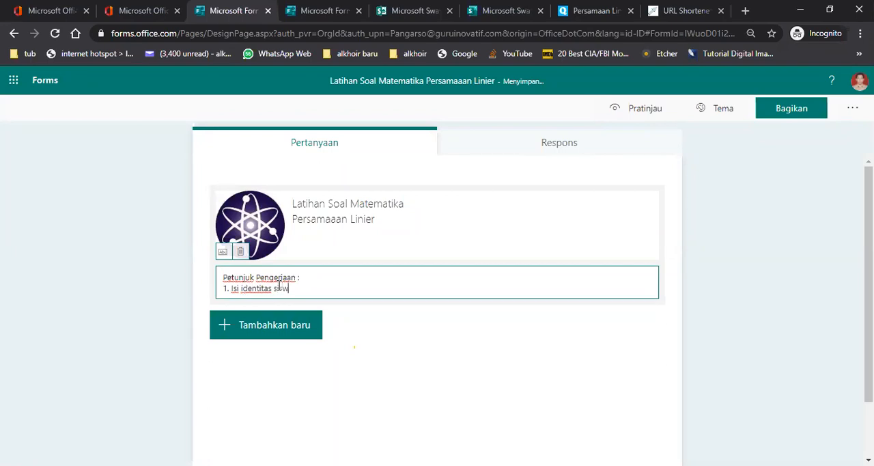
type("a dengan benar")
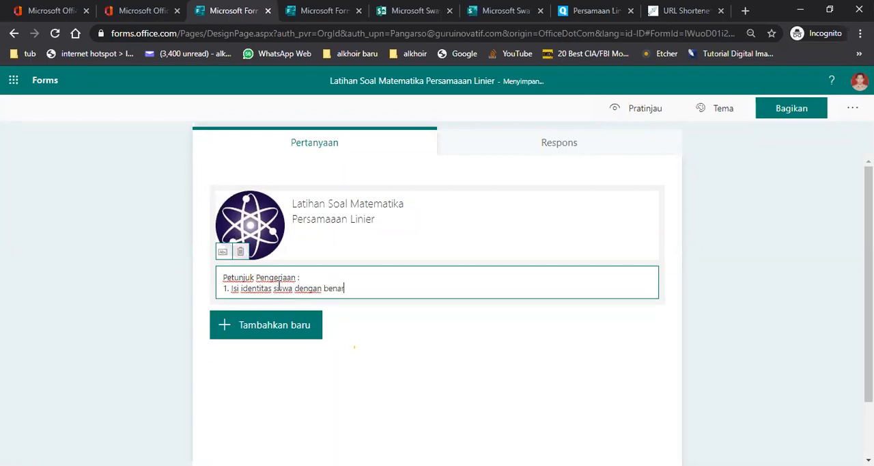
type(".")
- Add the second instruction line, "2. Jawab perntaan dengan tepat.", to the description
key("Return")
type("2. Pil")
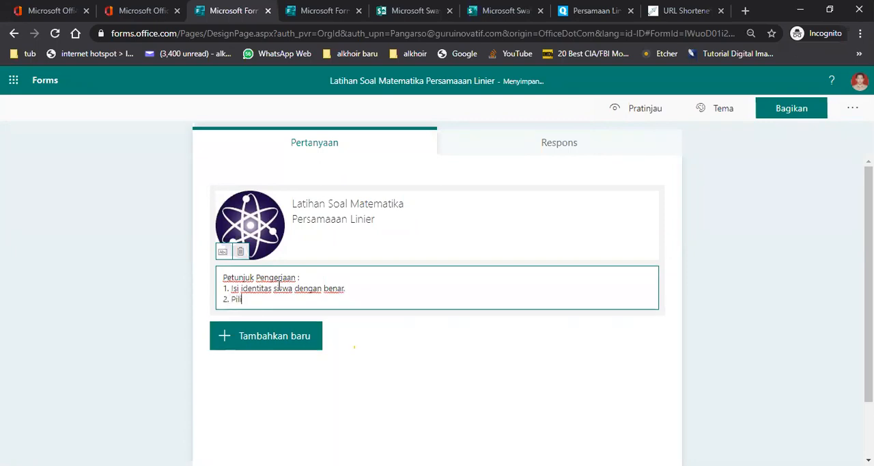
key("BackSpace")
key("BackSpace")
key("BackSpace")
type("jawab perntaan dengan tepat")
left_click(231, 299)
type("JK")
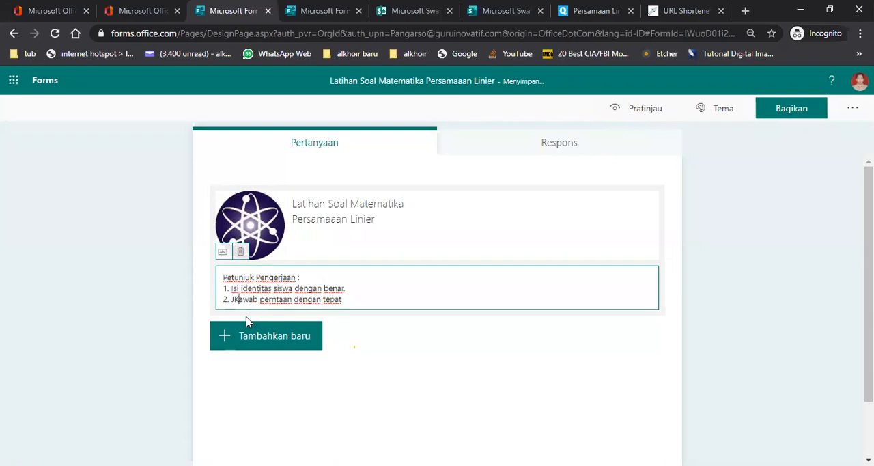
key("BackSpace")
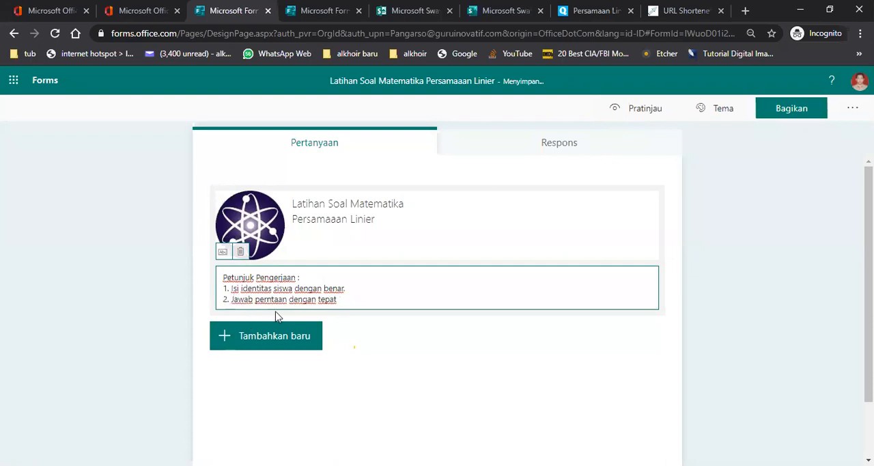
left_click(355, 302)
- Add the third instruction line, "3. Jangan berdoa sebelum mengerjakan.", to the description
key("Return")
type("3.")
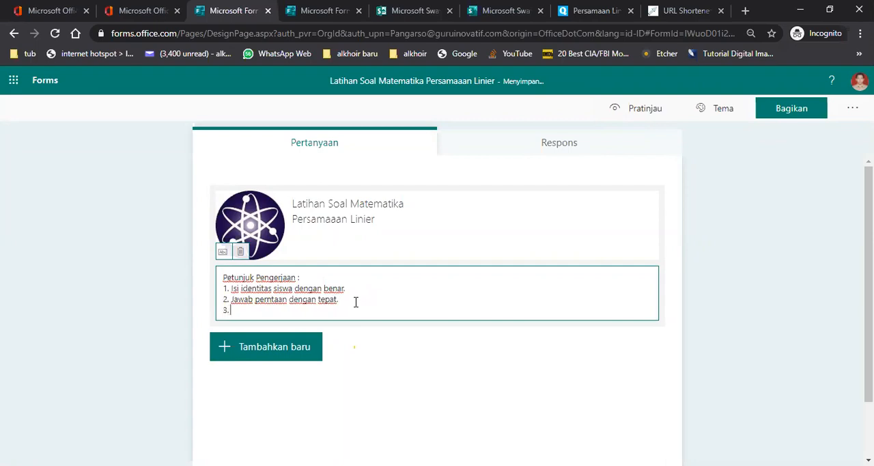
type(" Jangan berdoa s")
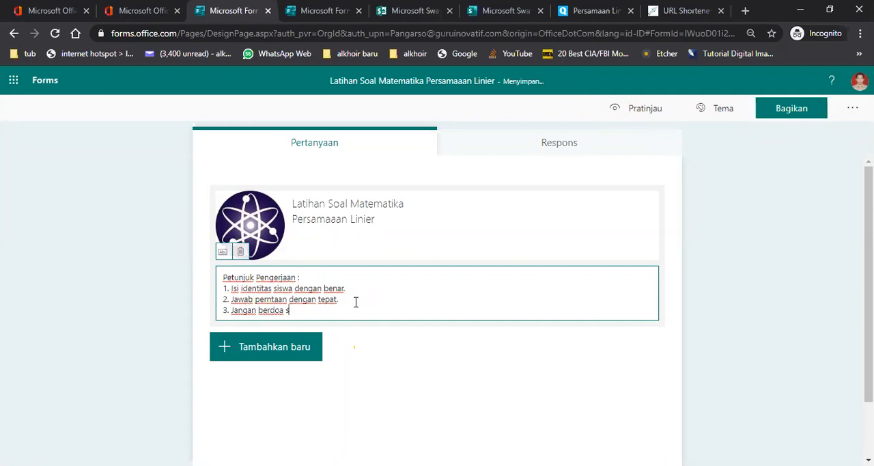
type("ebelum mengerjakan")
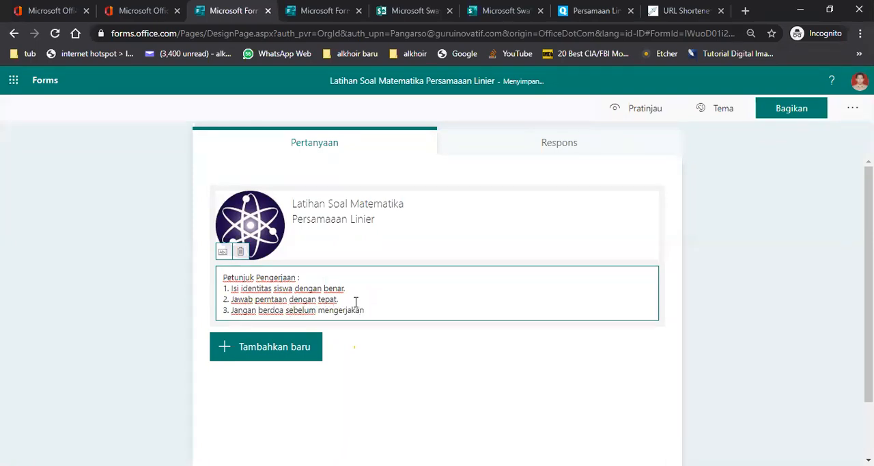
type(".")
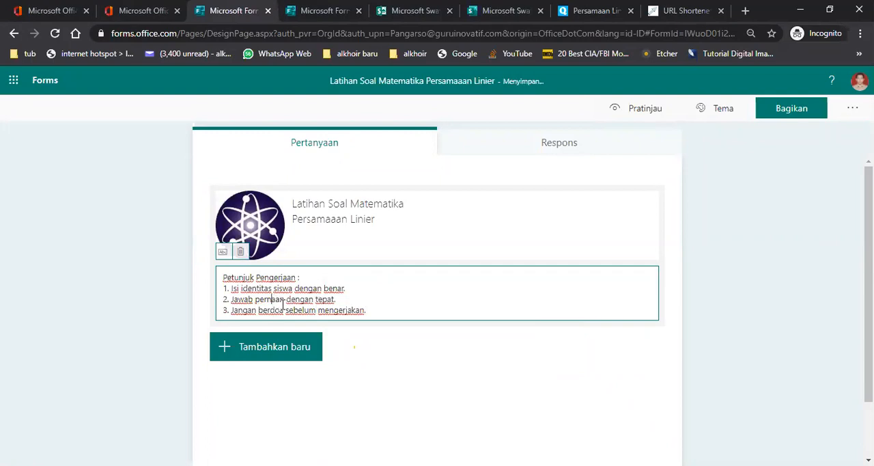
- Correct the misspelled word in instruction 2 to "pertanyaan" and insert "lupa" after "Jangan" in instruction 3
key("BackSpace")
type("tanyaan")
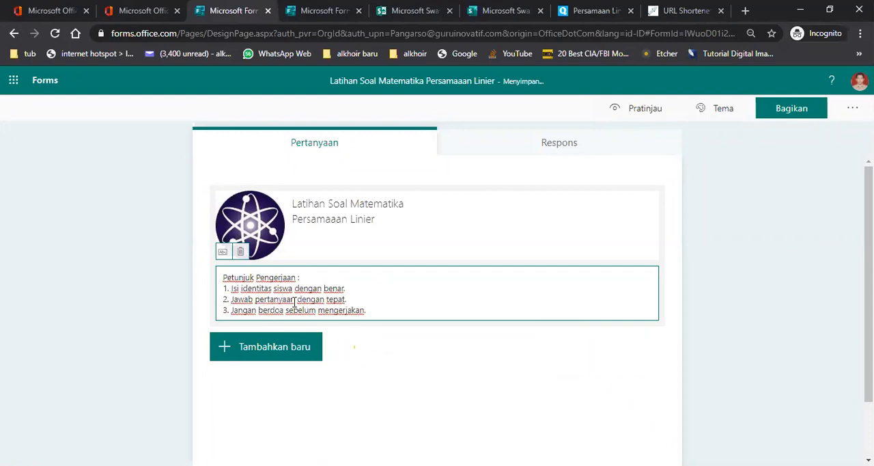
left_click(257, 310)
type("lupa")
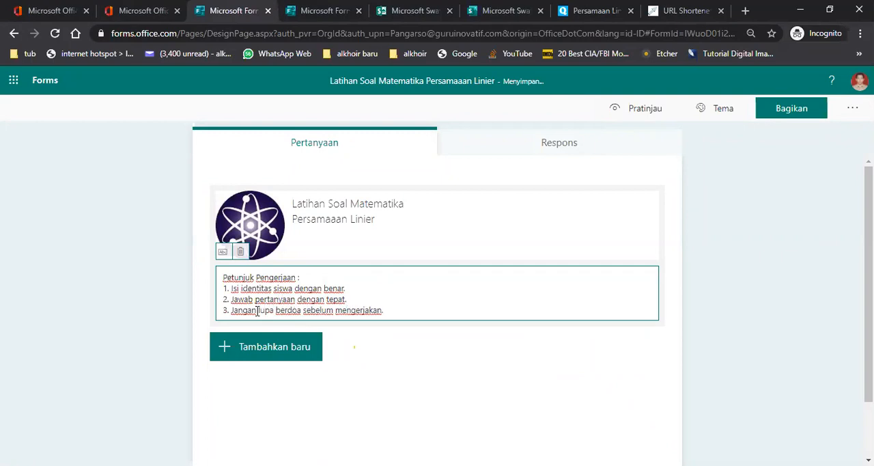
left_click(410, 376)
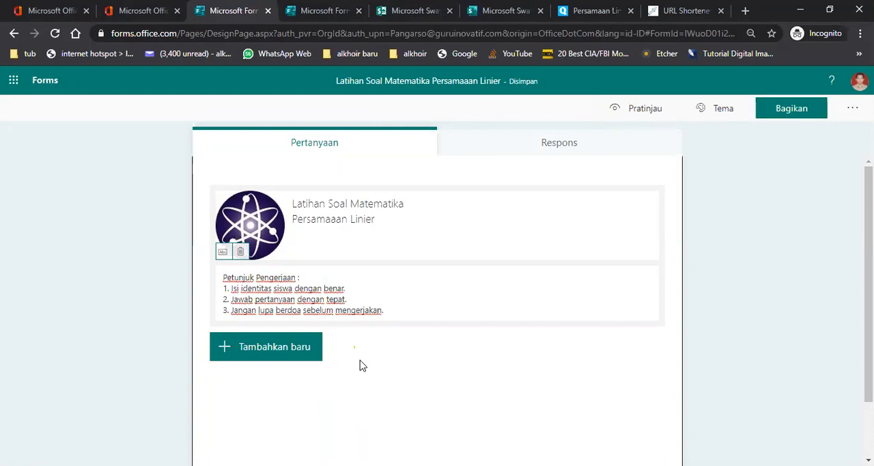
- Add a text question "Nama Siswa" and make it required
left_click(273, 349)
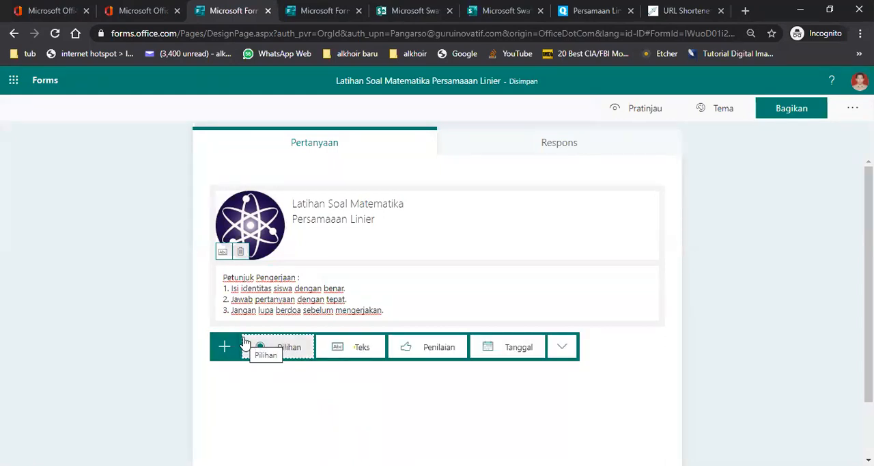
left_click(353, 348)
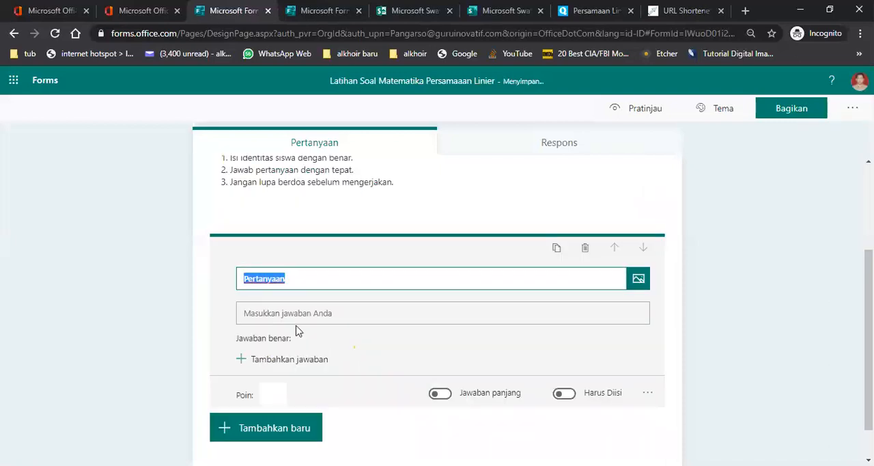
type("Nama Siswa")
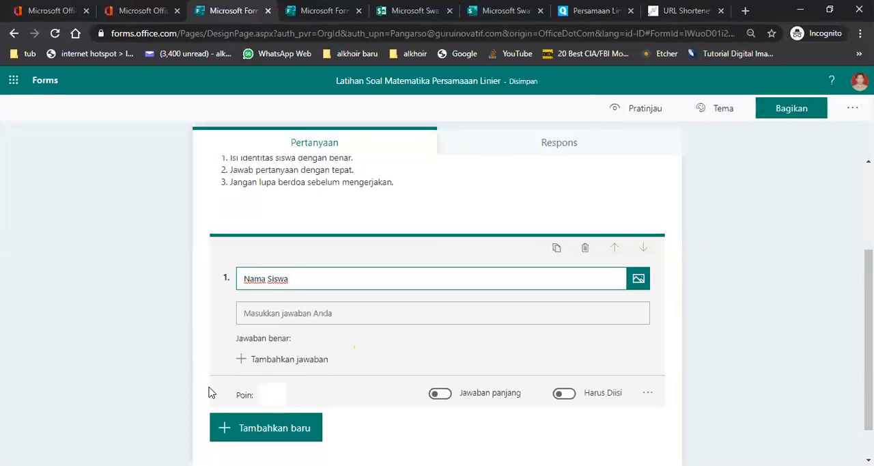
left_click(565, 395)
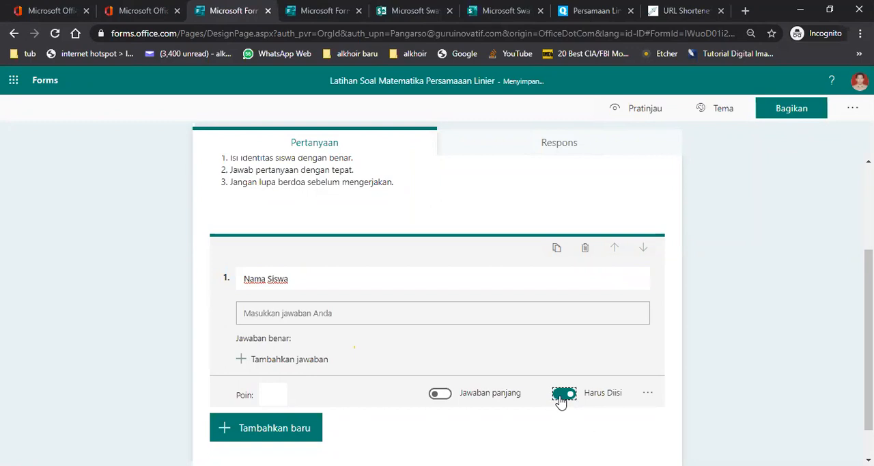
left_click(258, 435)
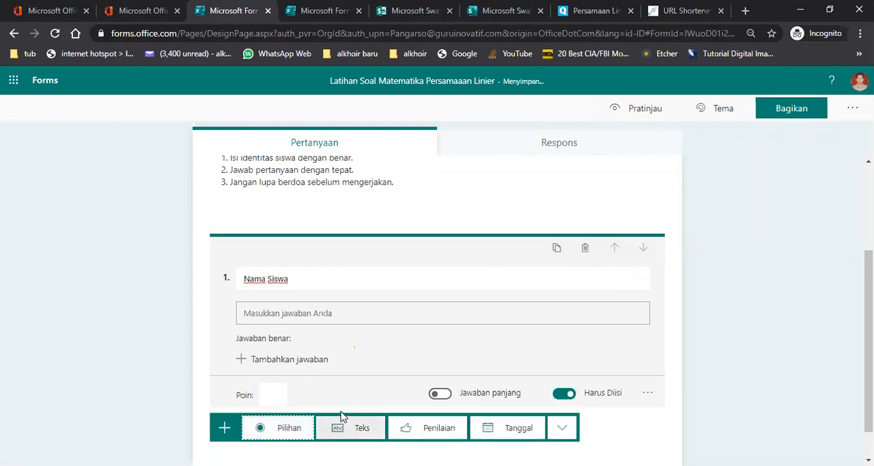
left_click(362, 437)
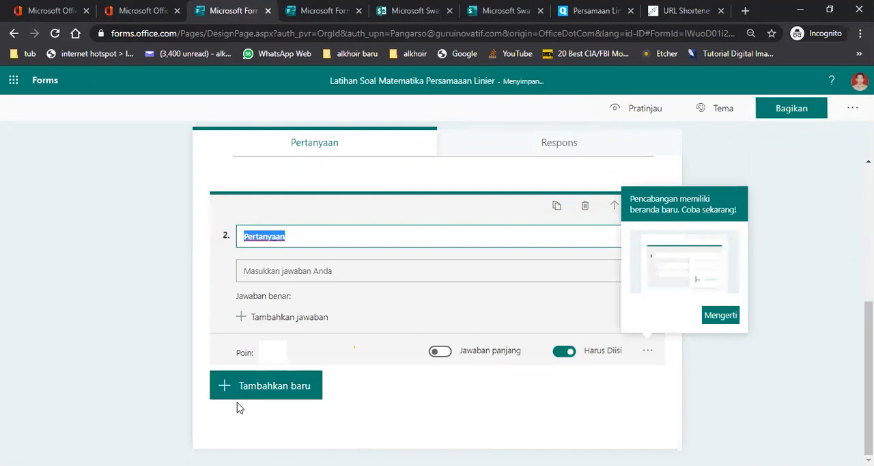
left_click(584, 206)
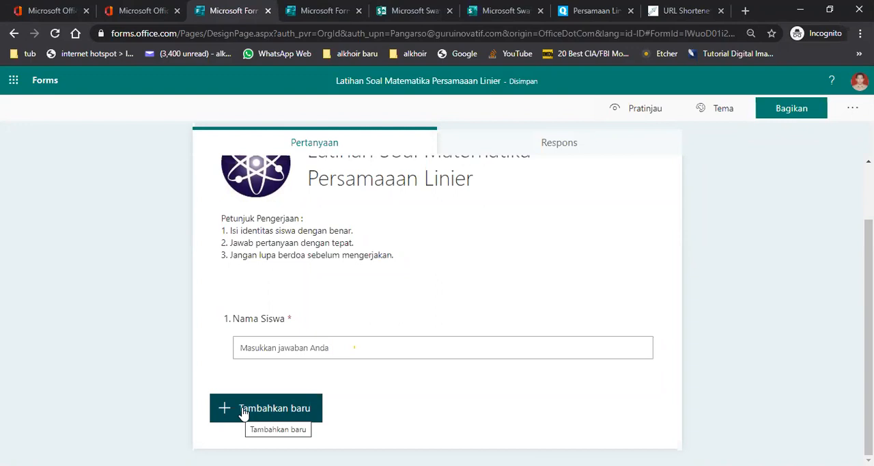
- Add a second required text question titled "Kelas" below the student name question
left_click(244, 410)
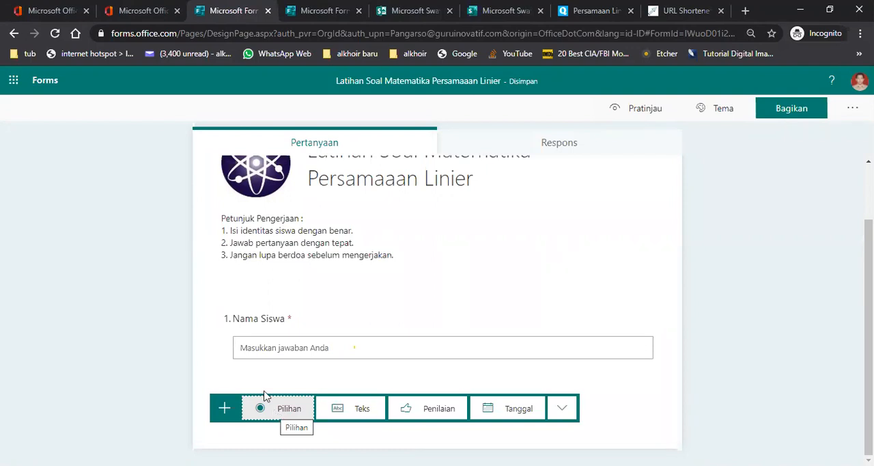
left_click(357, 418)
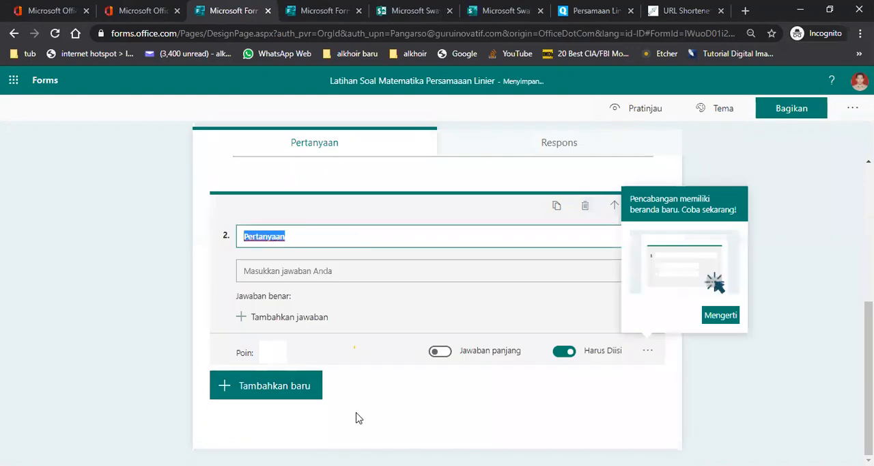
type("Kel")
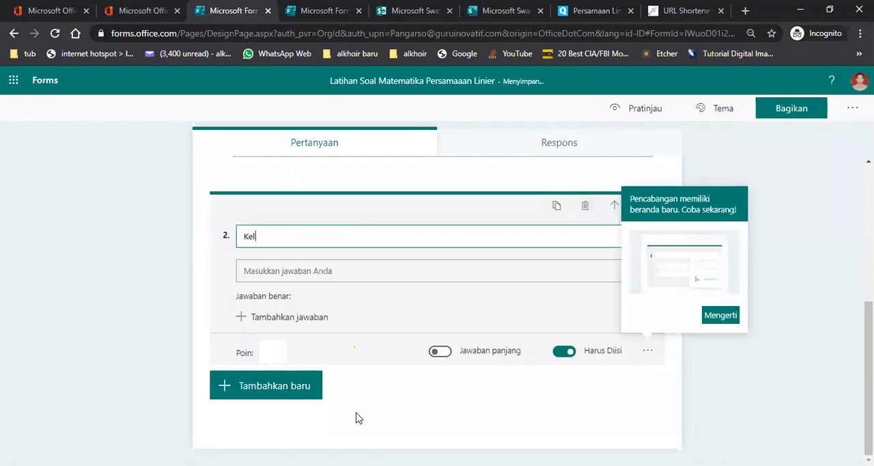
type("as")
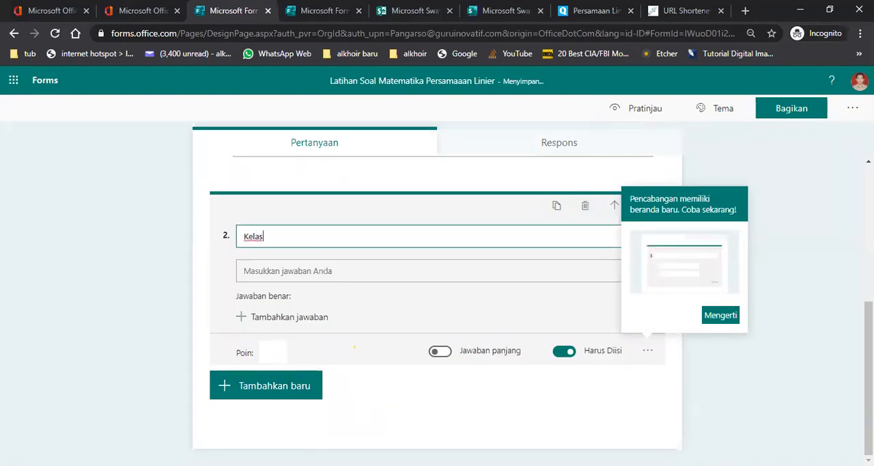
- Add a third required text question titled "Nomor Presensi" after the class question
left_click(255, 392)
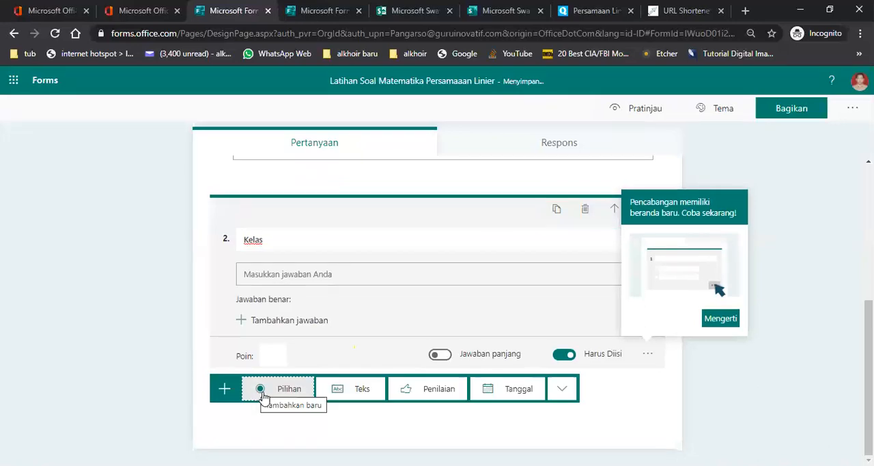
left_click(353, 394)
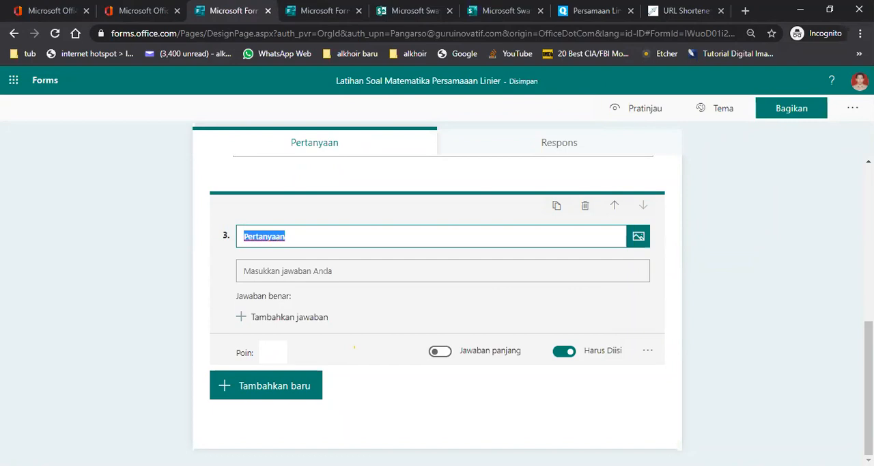
type("Nomor Pre")
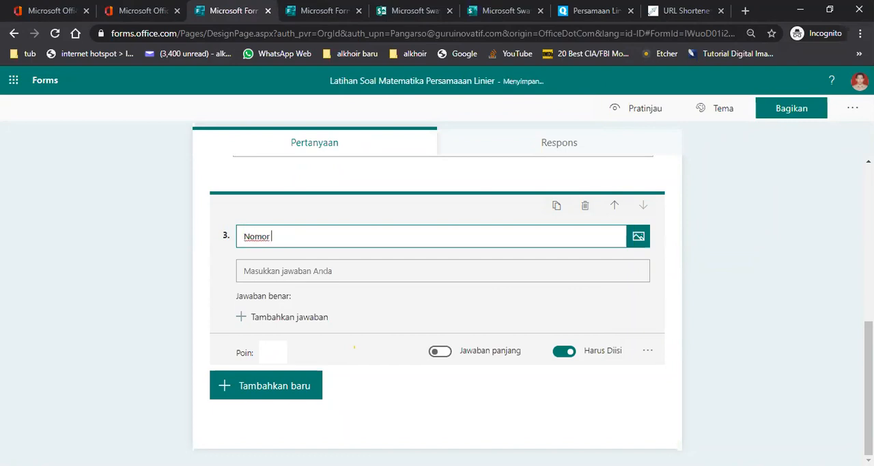
type("se")
key("BackSpace")
key("BackSpace")
type("nsi")
key("BackSpace")
key("BackSpace")
key("BackSpace")
type("sensi")
- Close the question editor and review the quiz title, the instructions and the three student identity questions
scroll(729, 274, "up", 1)
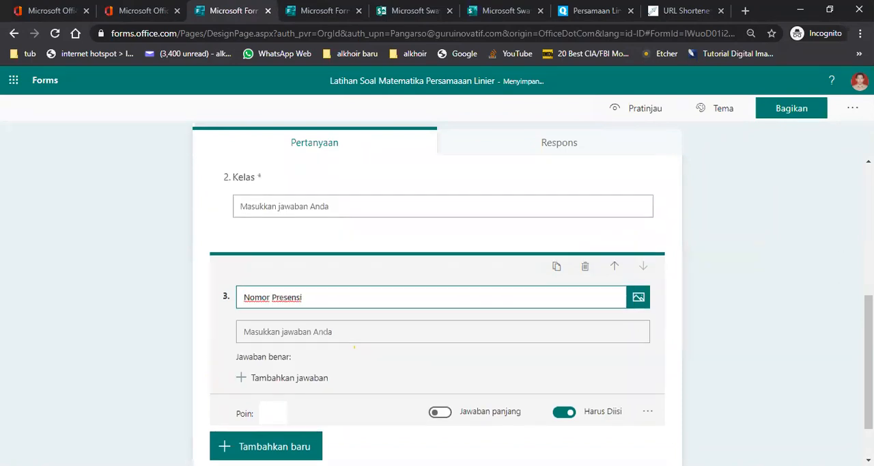
scroll(824, 269, "up", 3)
scroll(383, 362, "down", 2)
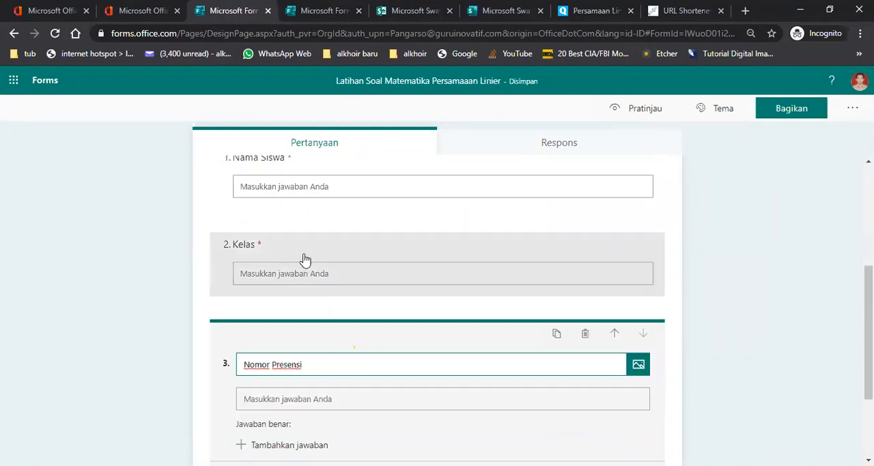
left_click(781, 330)
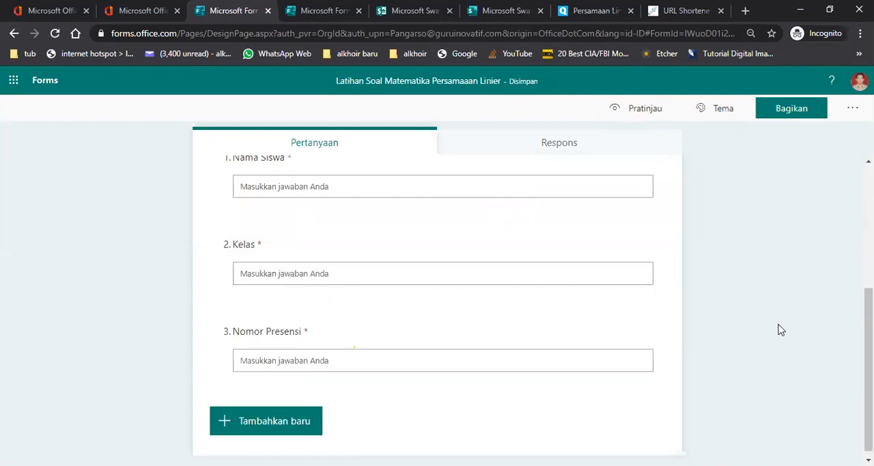
scroll(729, 338, "up", 3)
scroll(493, 366, "down", 2)
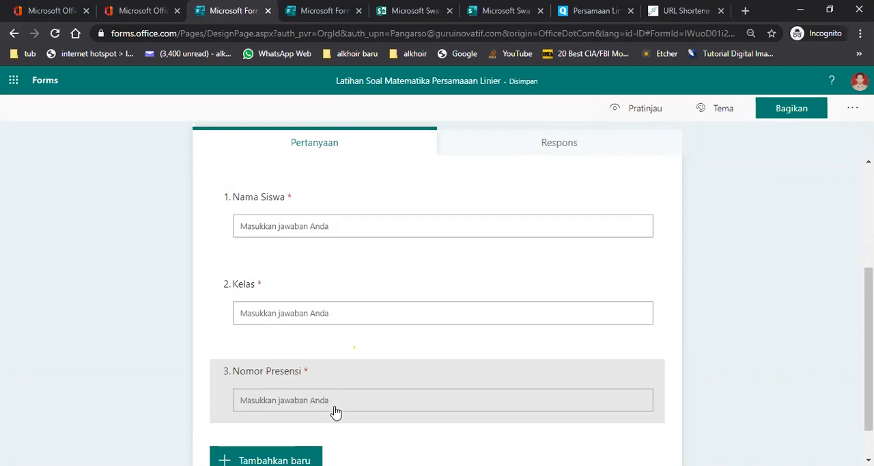
scroll(318, 279, "up", 3)
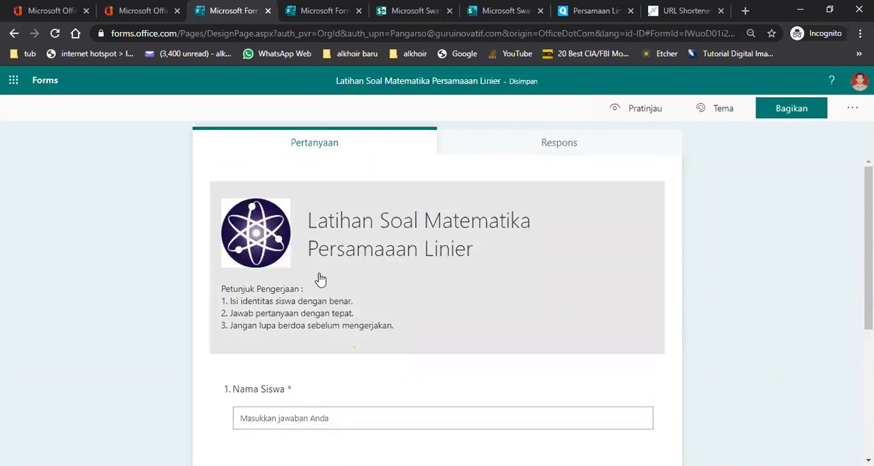
scroll(320, 279, "down", 4)
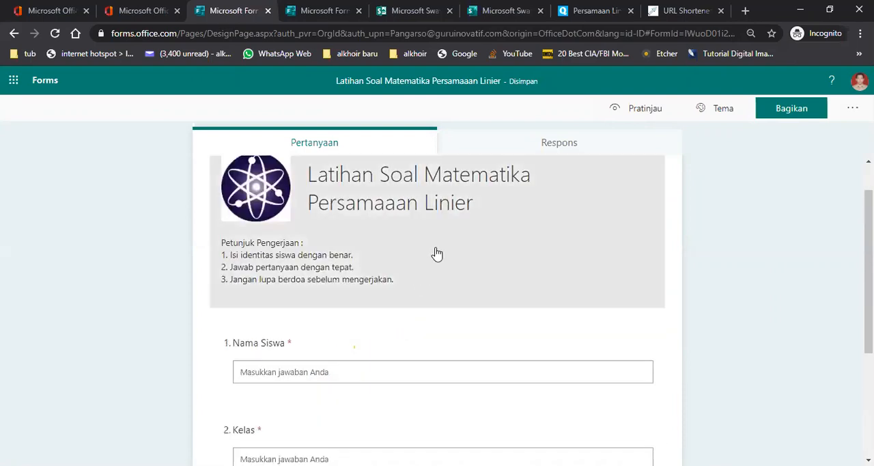
scroll(380, 329, "down", 3)
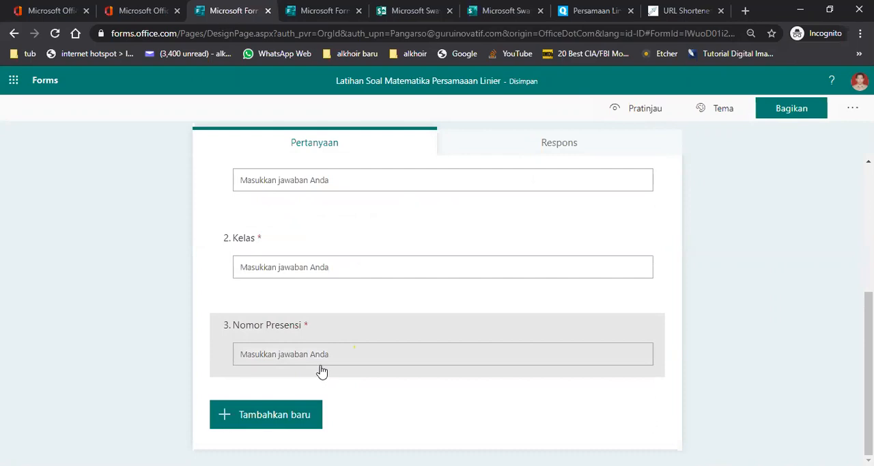
- Add a required multiple-choice question reading "Nilai x yang memenuhi persamaan 2x = 6 adalah ...." as question 4
left_click(244, 416)
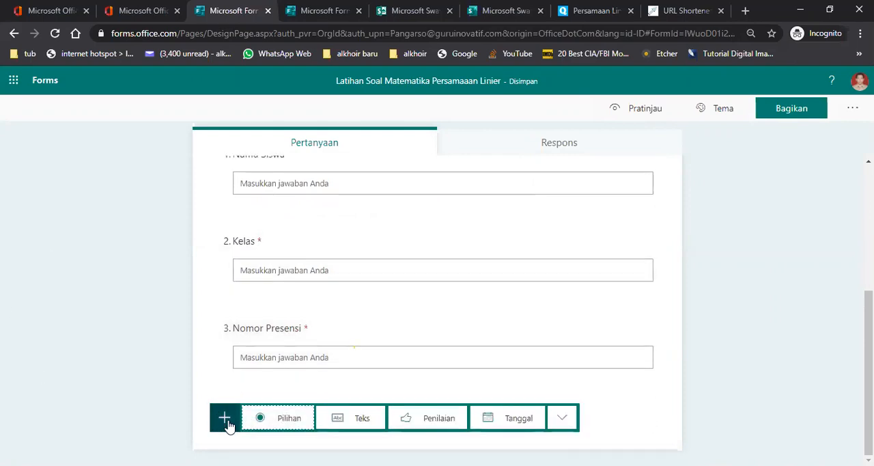
left_click(273, 423)
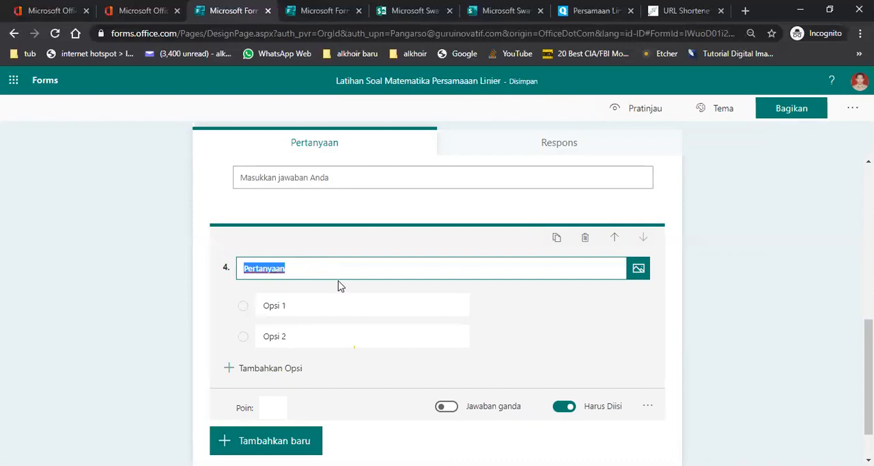
type("Nil")
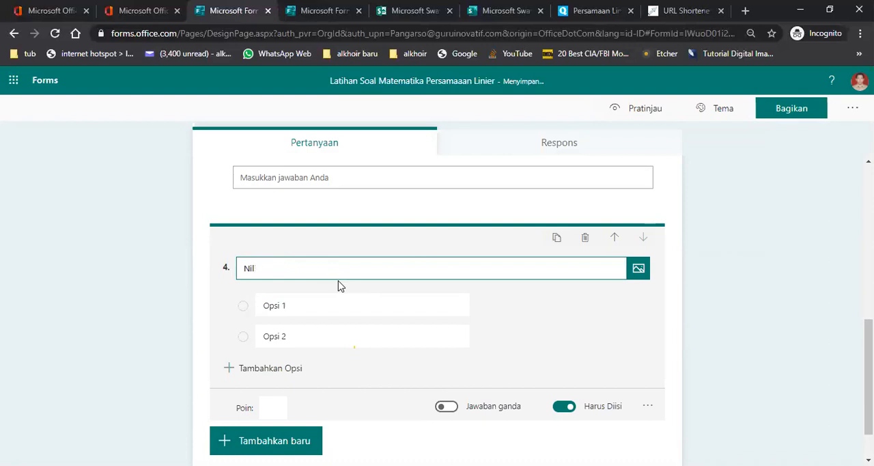
type("kai x yang memenuhi persmaan")
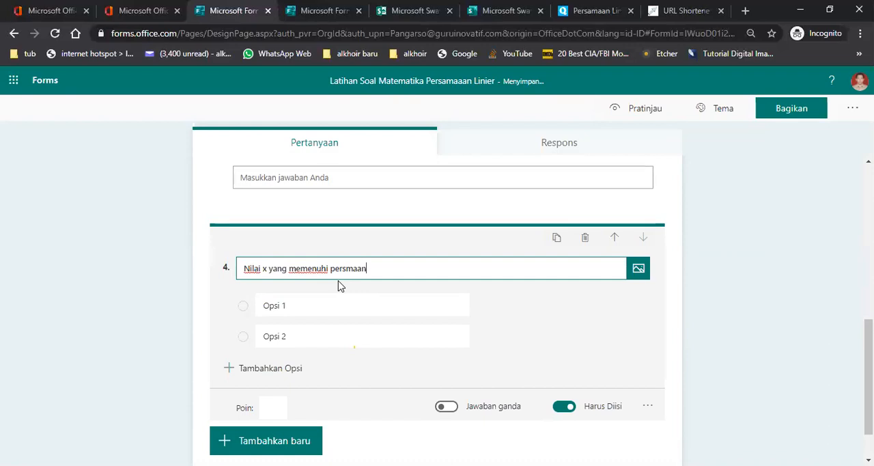
key("BackSpace")
key("BackSpace")
key("BackSpace")
type("amaan")
type("2x = 6 adalah ....")
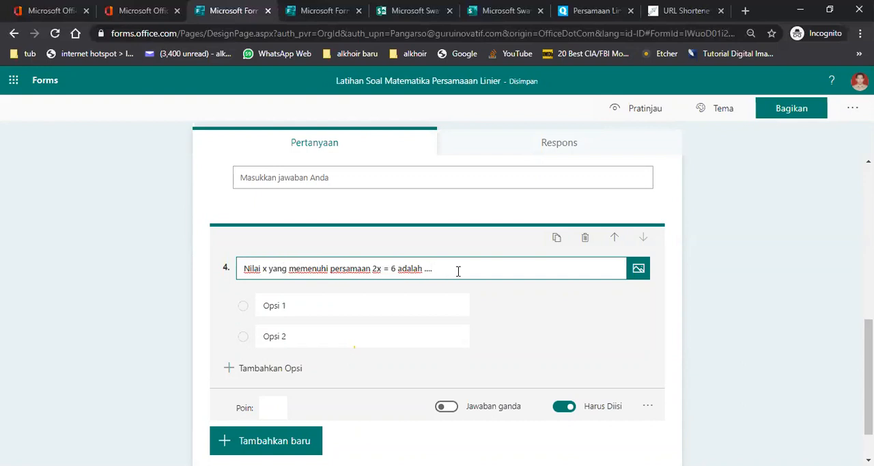
- Give question 4 four answer options, 2, 3, 4 and 5, adding two extra options to the default pair
left_click(377, 301)
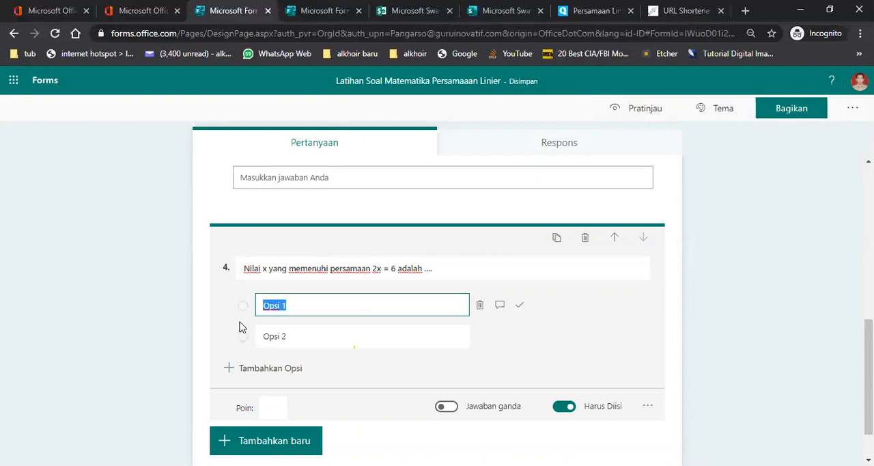
type("2")
left_click(296, 339)
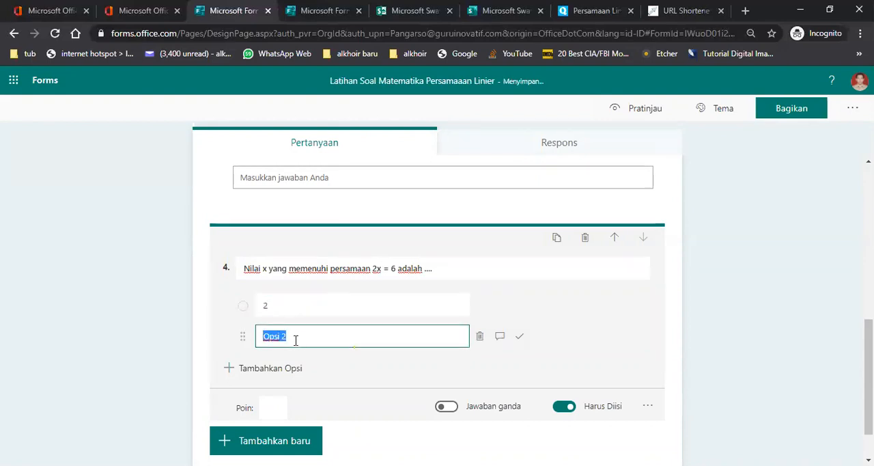
type("3")
key("BackSpace")
type("3")
left_click(278, 369)
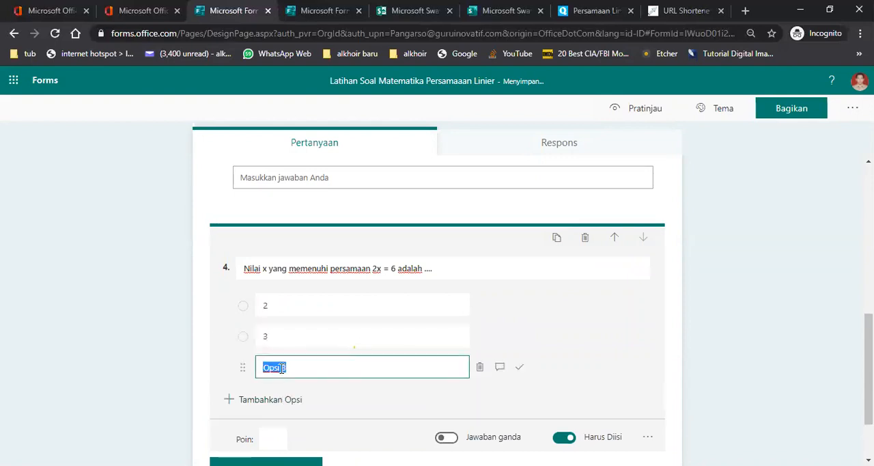
type("4")
left_click(251, 404)
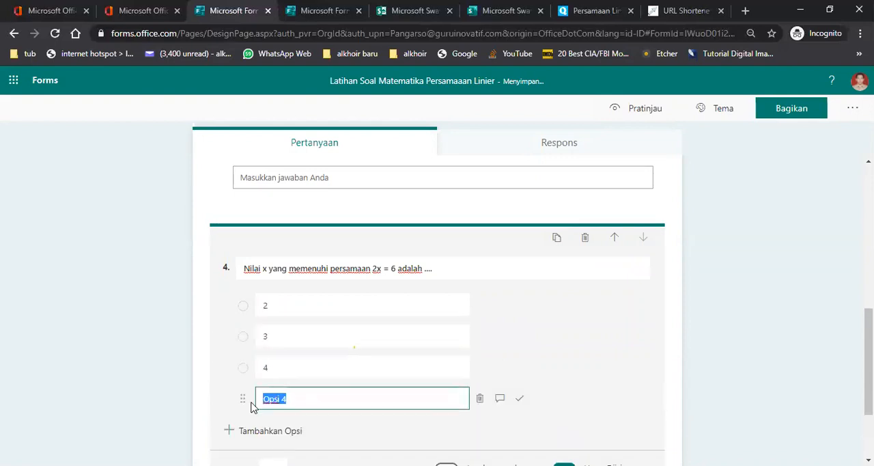
type("5")
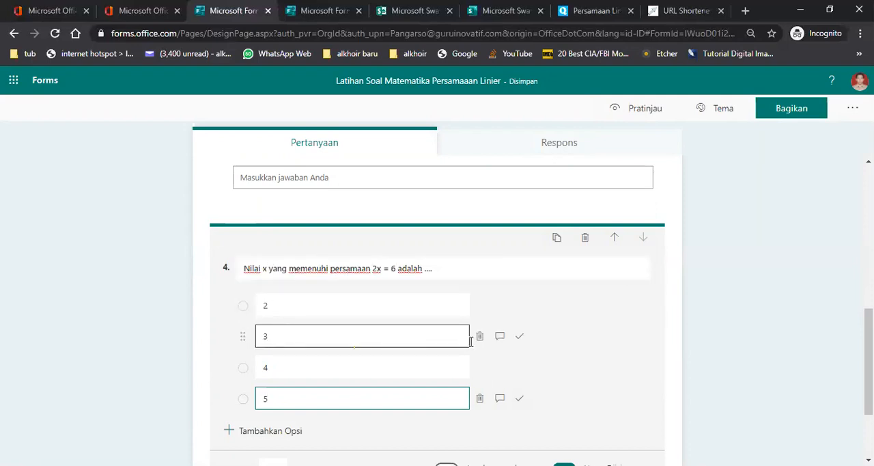
- Mark option 3 as the correct answer of question 4 and check the question outside edit mode
left_click(519, 339)
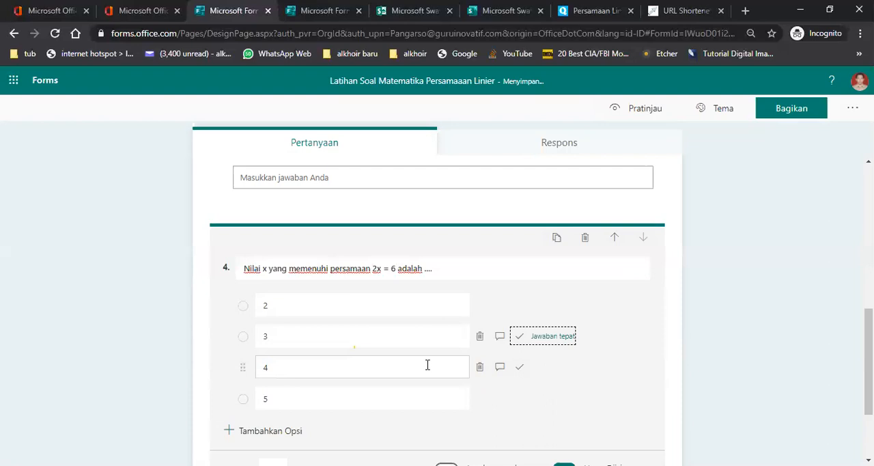
left_click(149, 376)
scroll(149, 376, "up", 4)
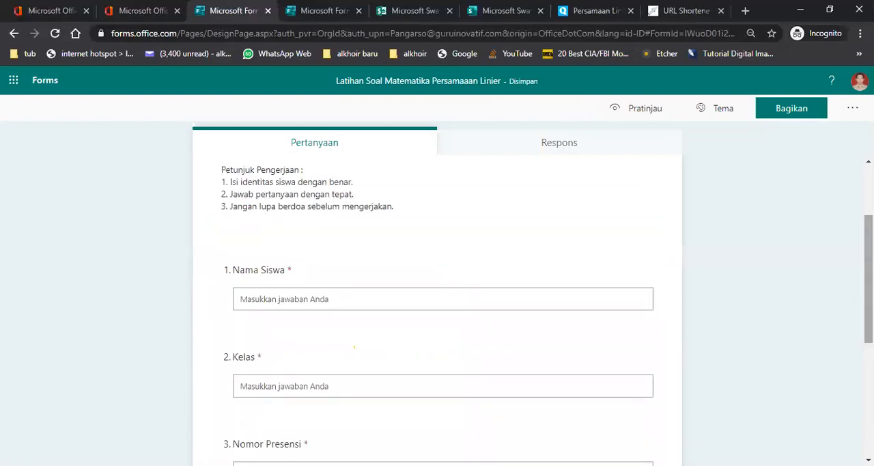
scroll(385, 416, "down", 4)
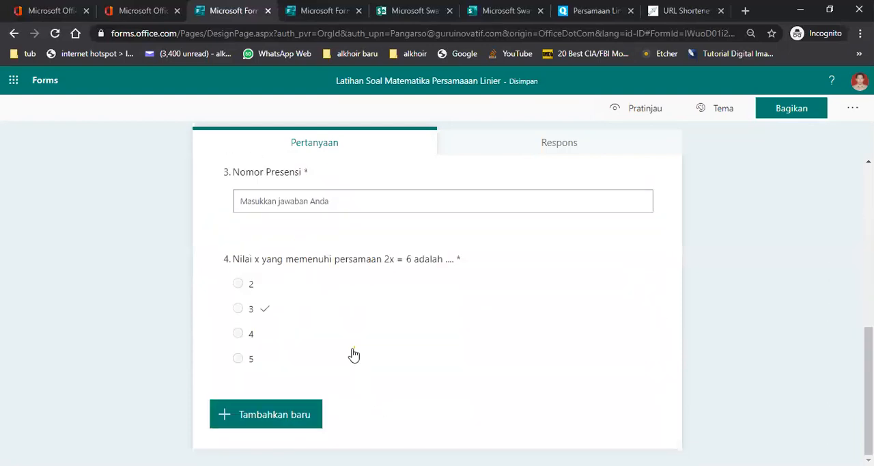
- Add the respondent message "Jawab benar, luar biasa" to the correct option 3 of question 4
left_click(340, 333)
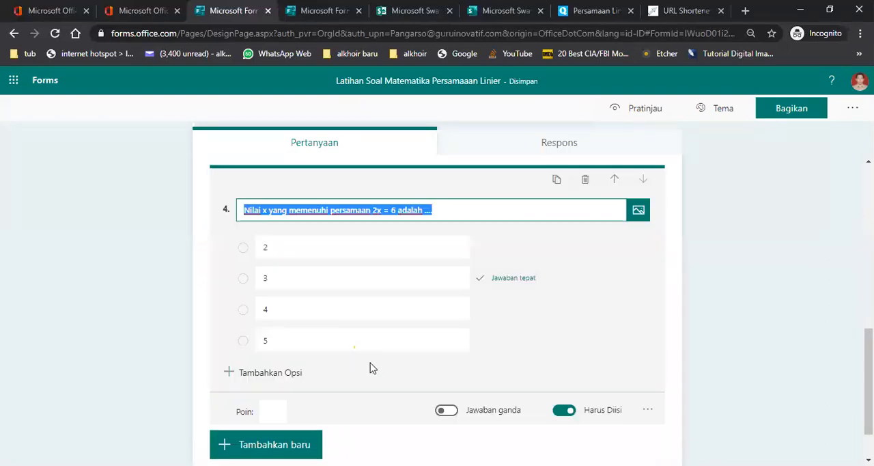
left_click(482, 213)
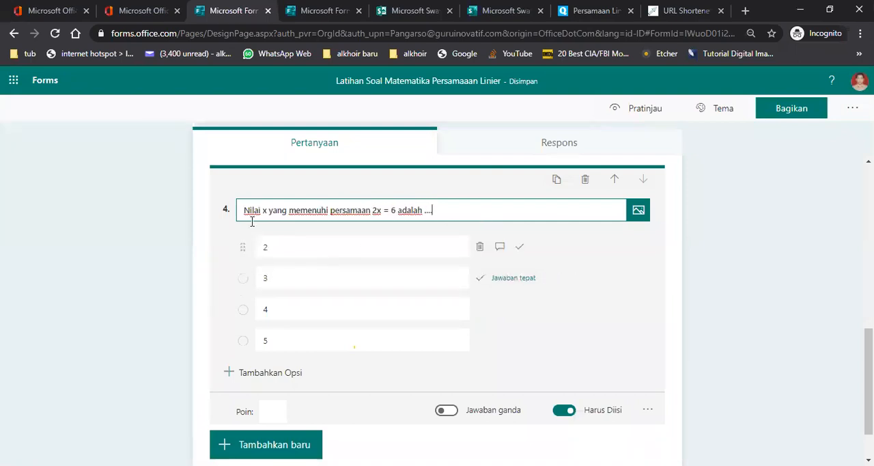
left_click(263, 276)
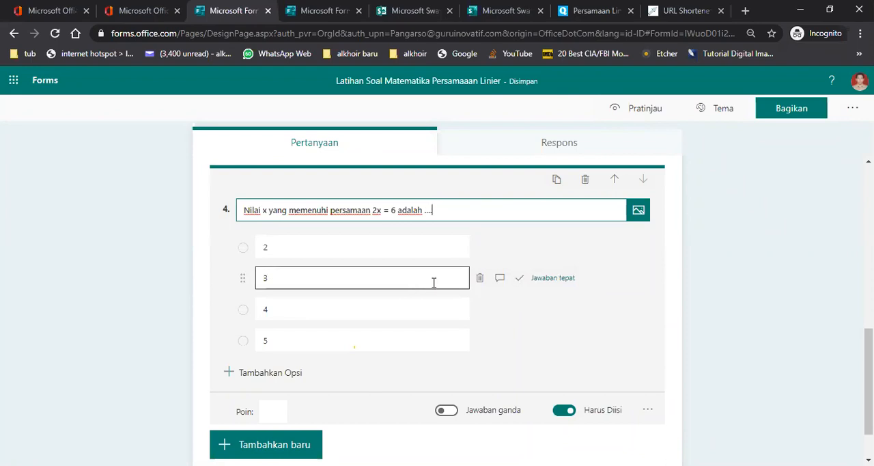
left_click(499, 280)
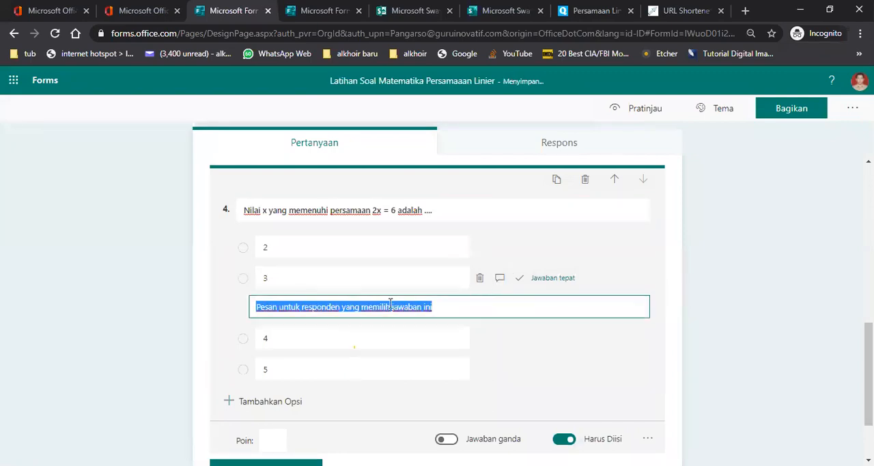
type("J")
type("awa")
type("b bw")
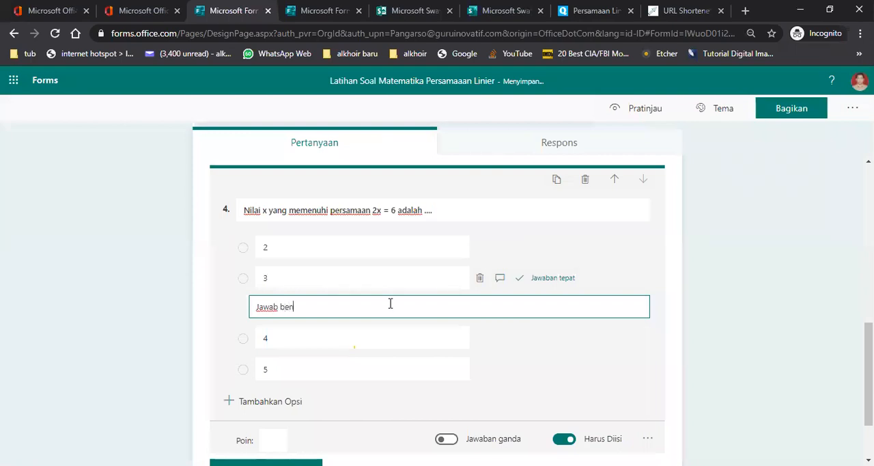
type(", luar biasa")
left_click(789, 252)
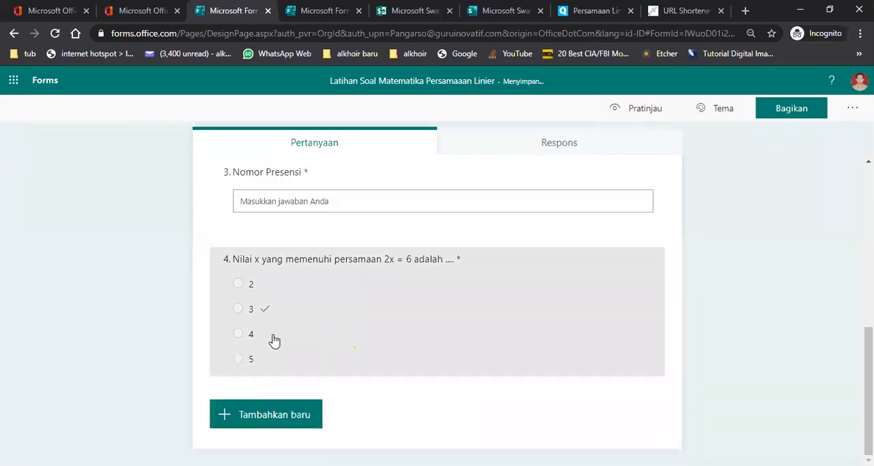
- Open question 4 for editing and review its options and feedback together with the student identity fields above it
left_click(292, 326)
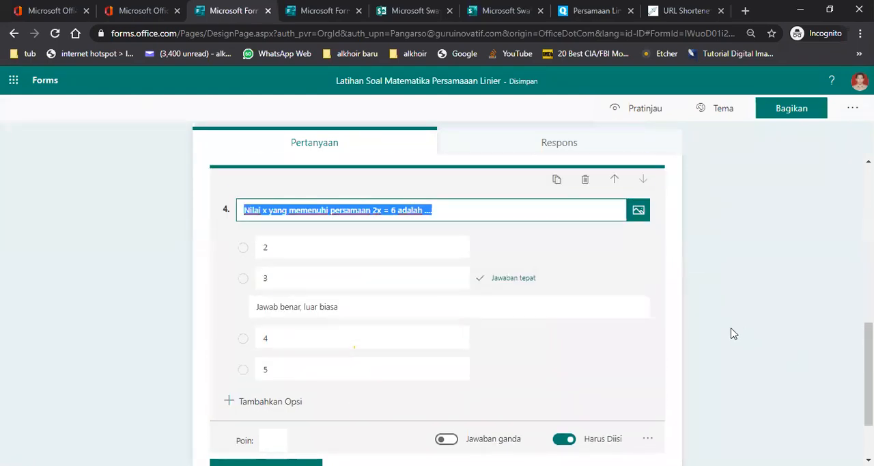
left_click(499, 209)
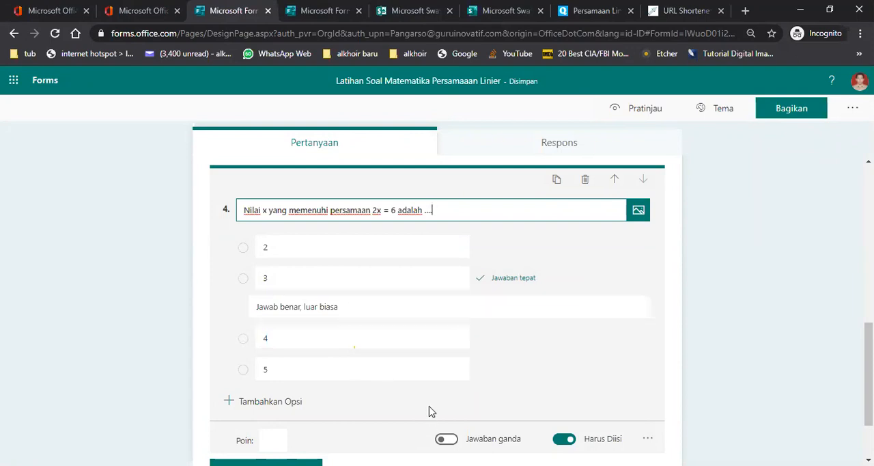
left_click(449, 286)
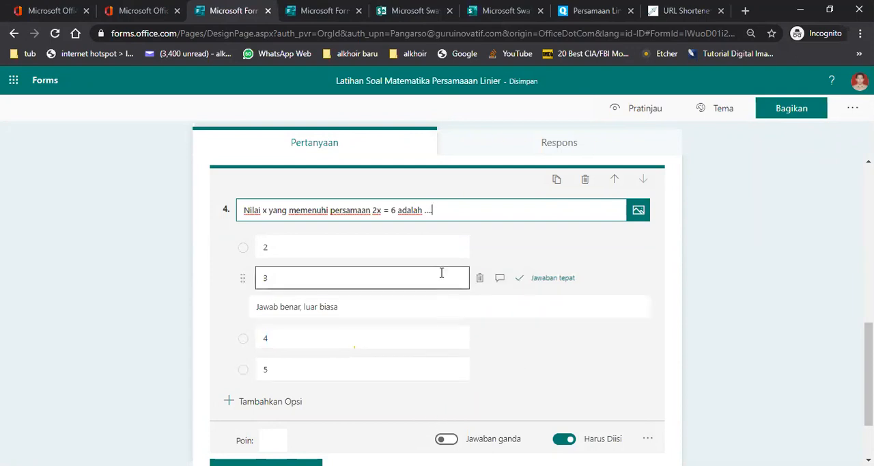
scroll(440, 282, "up", 1)
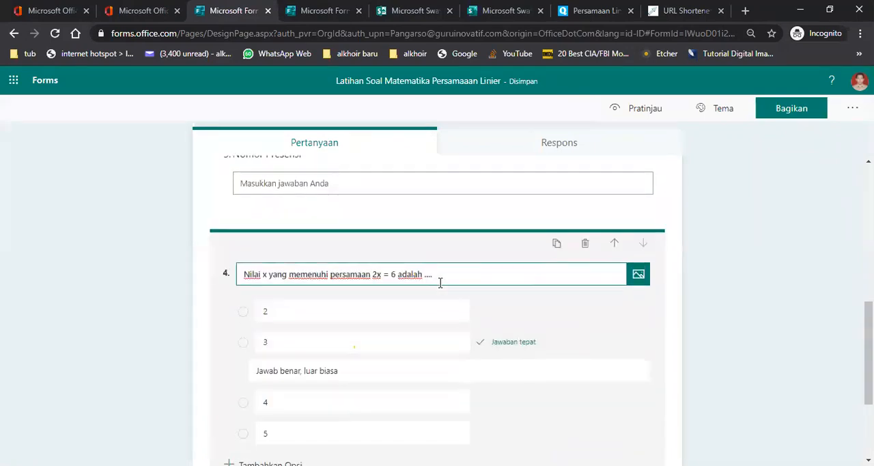
scroll(441, 286, "down", 1)
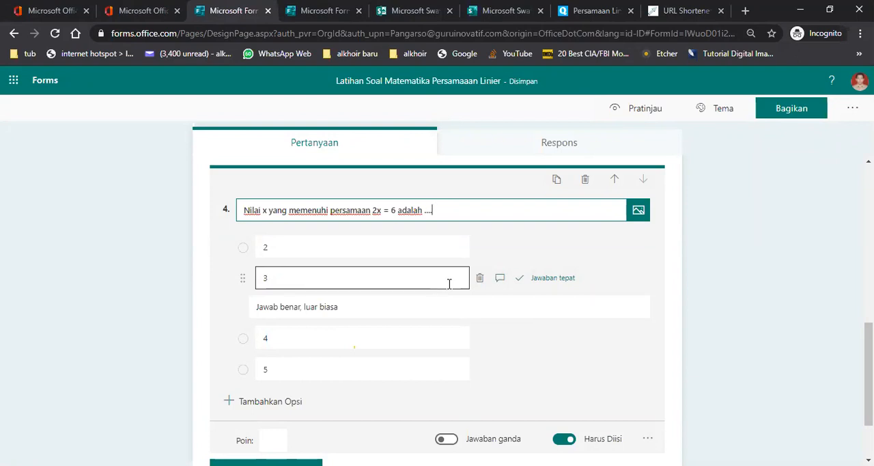
scroll(449, 284, "up", 3)
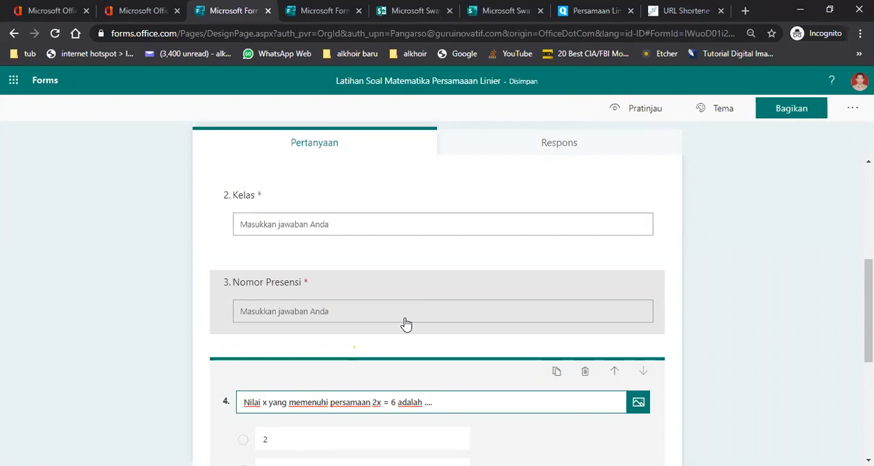
scroll(405, 323, "down", 1)
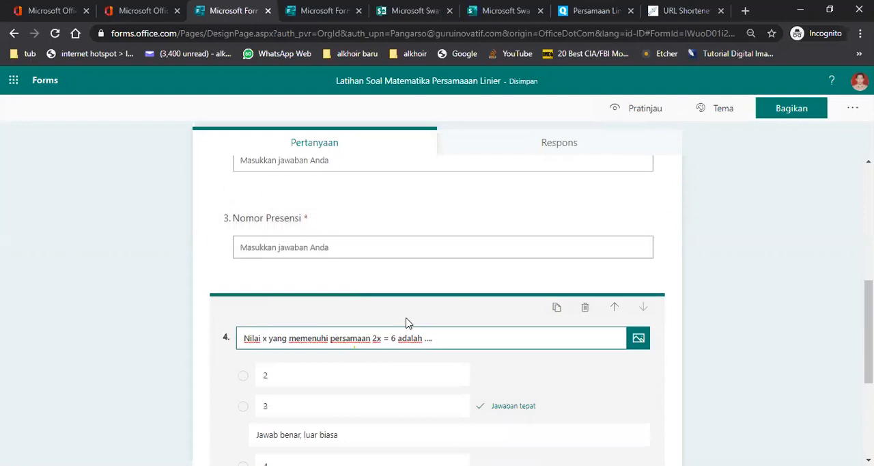
scroll(407, 324, "up", 3)
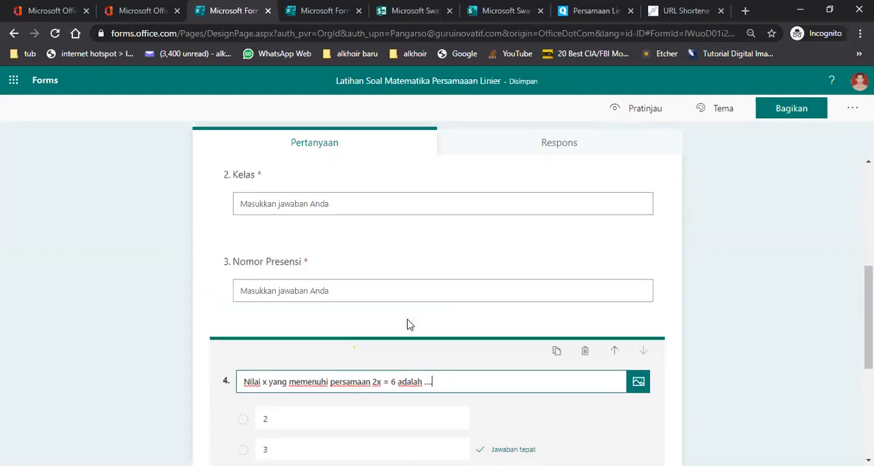
scroll(407, 323, "down", 1)
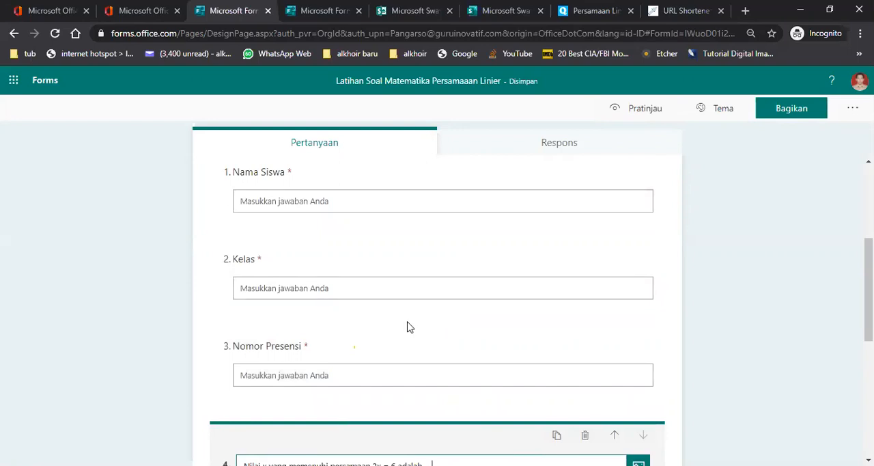
scroll(407, 326, "up", 2)
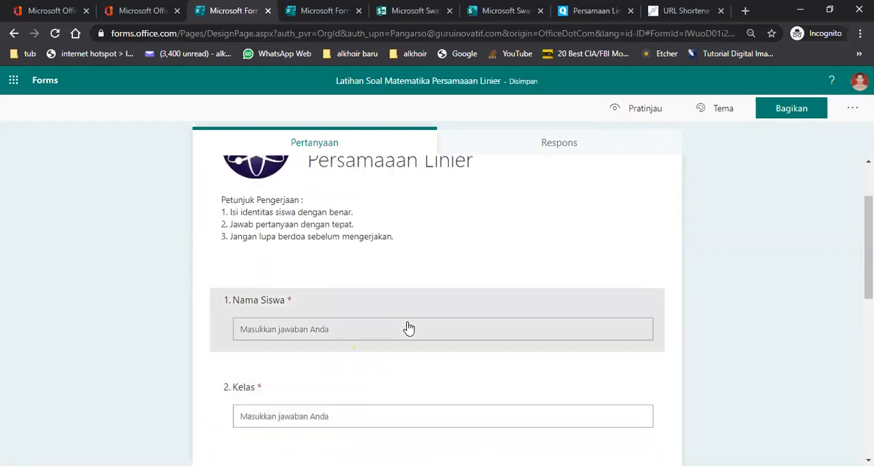
scroll(408, 328, "down", 2)
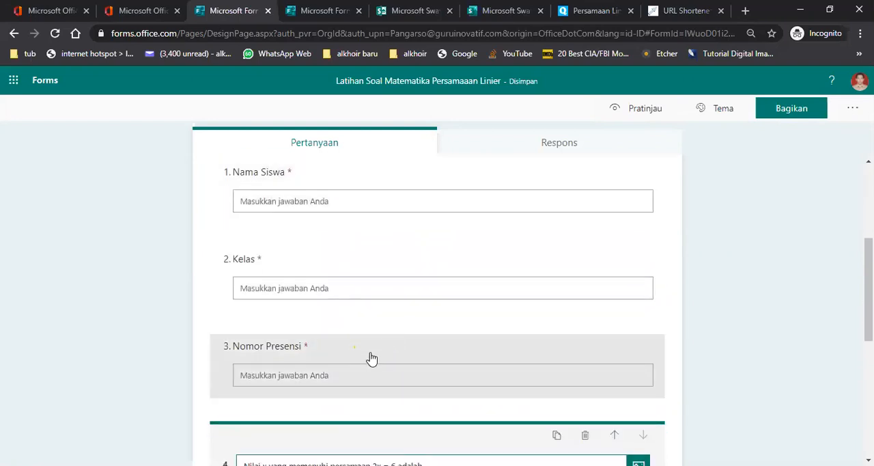
scroll(370, 362, "down", 1)
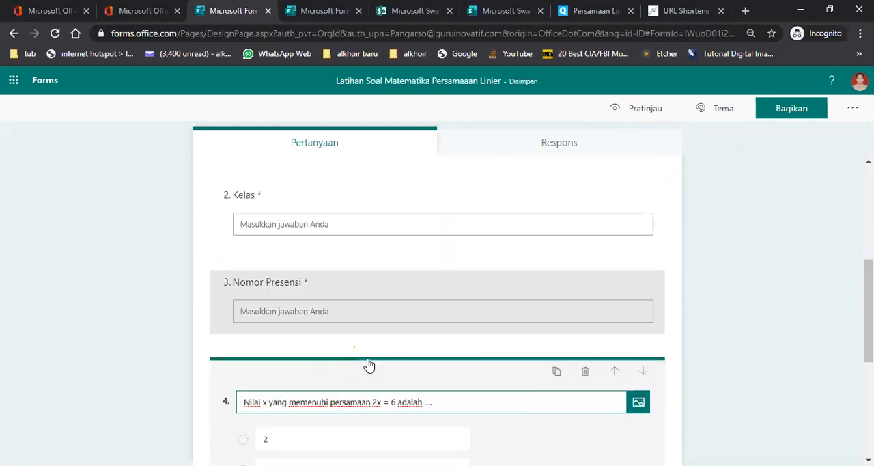
- Open question 3, "Nomor Presensi", check its answer and points settings, and leave its edit mode
left_click(378, 323)
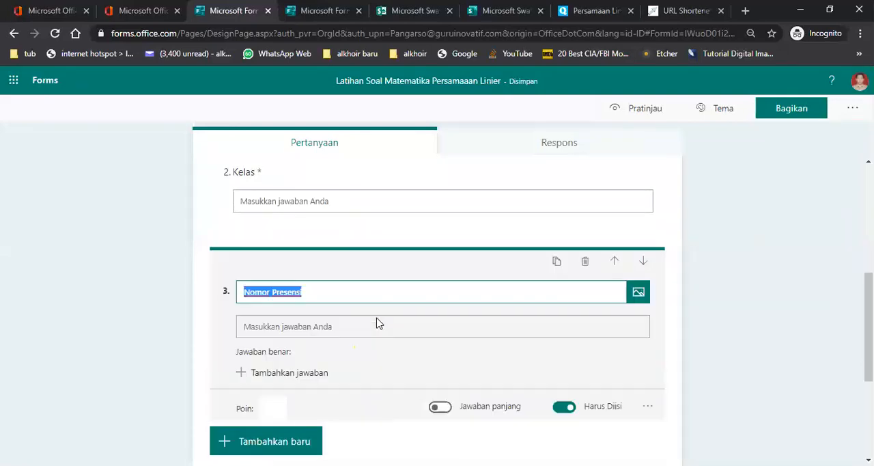
left_click(199, 368)
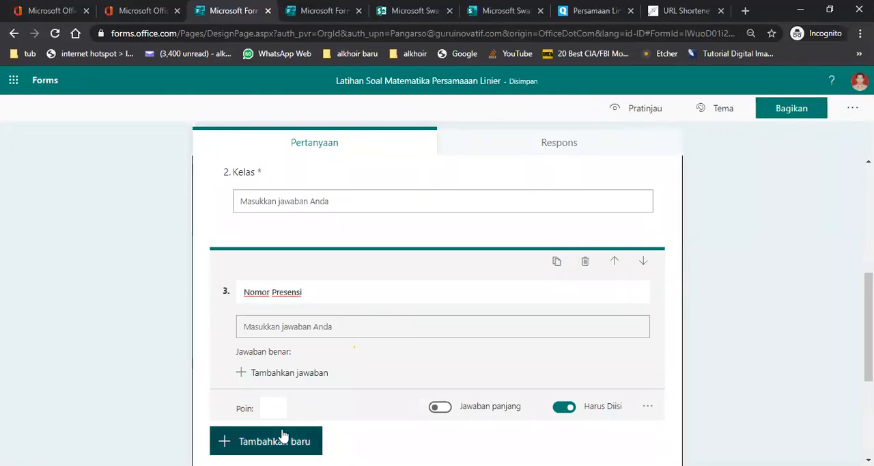
left_click(736, 233)
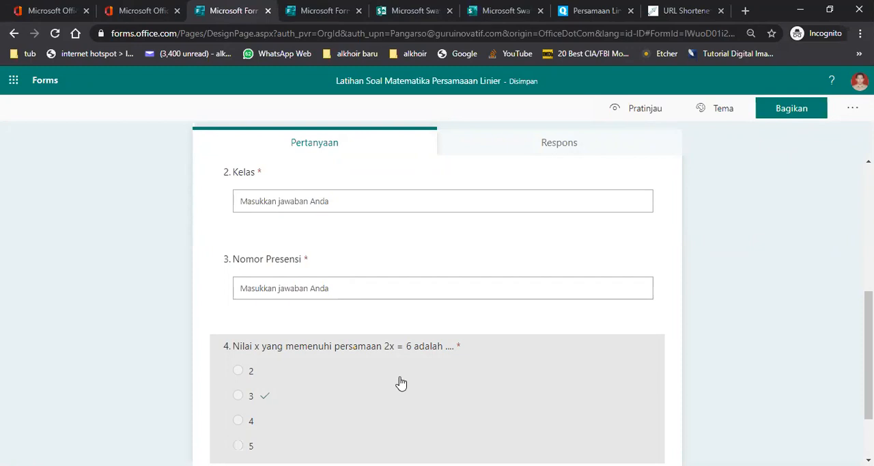
- Set question 4 to 10 points and turn off its required setting
scroll(418, 349, "down", 2)
left_click(406, 336)
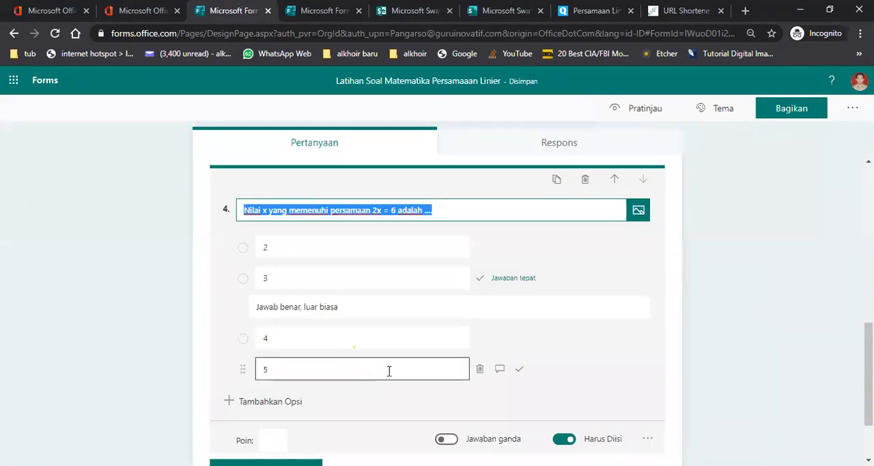
scroll(388, 372, "down", 2)
scroll(386, 384, "up", 1)
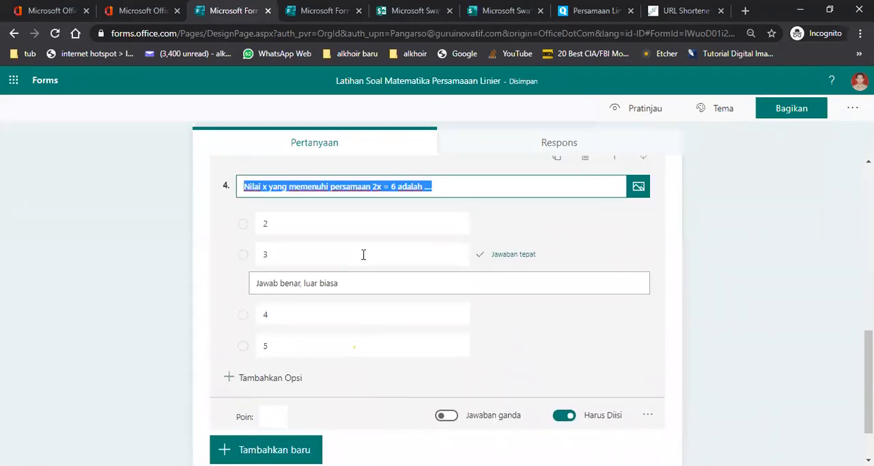
left_click(439, 189)
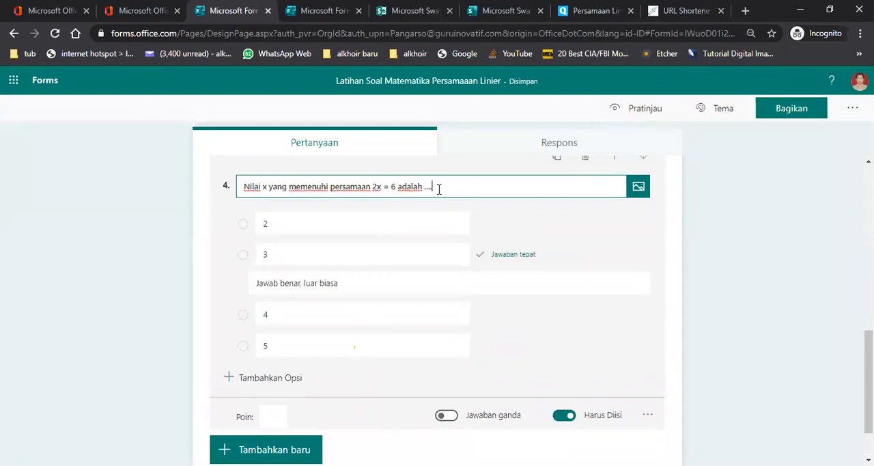
left_click(273, 418)
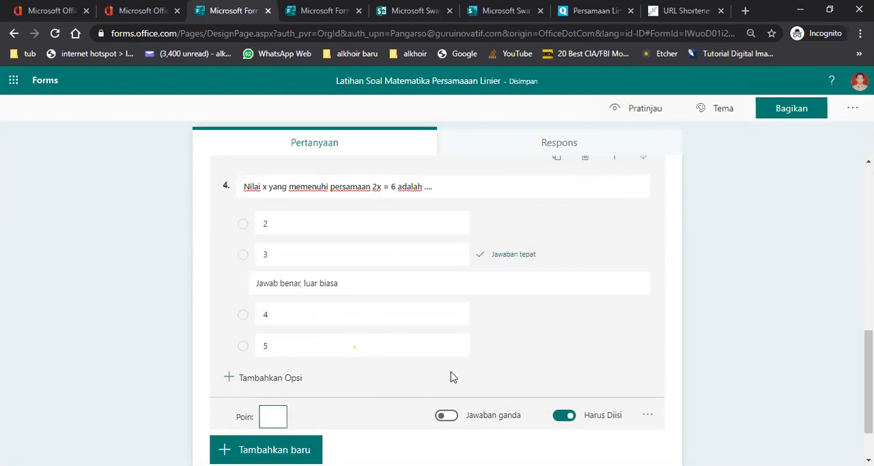
type("10")
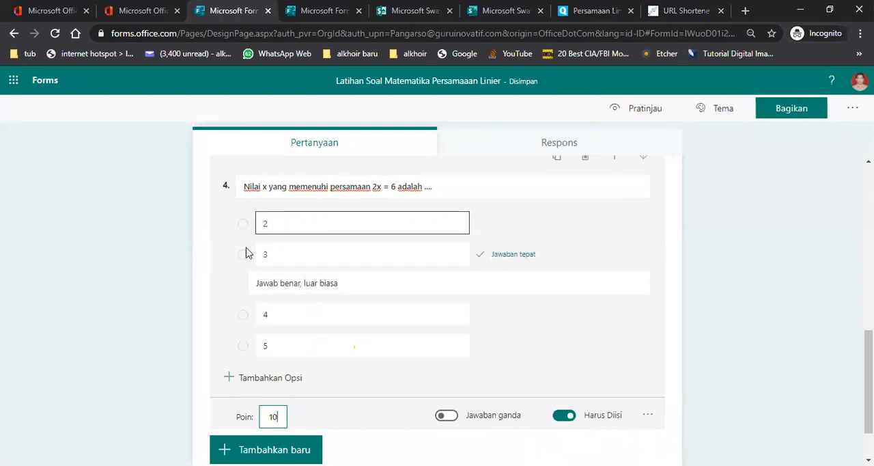
left_click(557, 420)
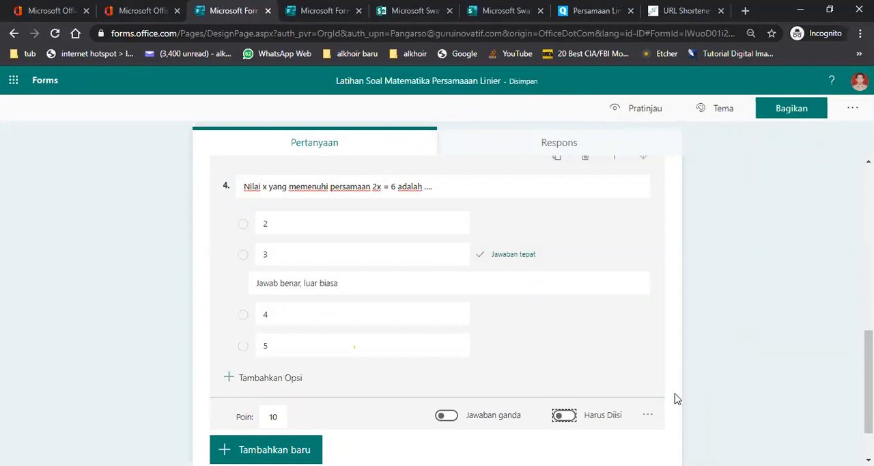
- Turn on the Matematika option for question 4 and open the keypad of its equation field
left_click(649, 418)
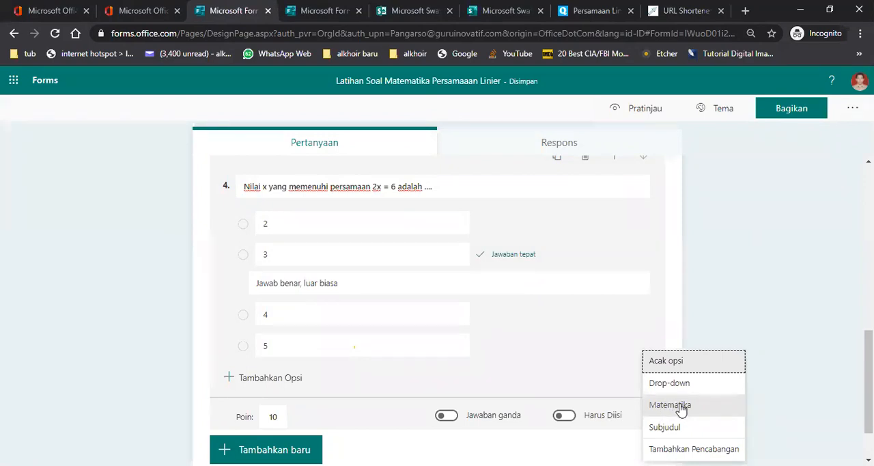
left_click(681, 407)
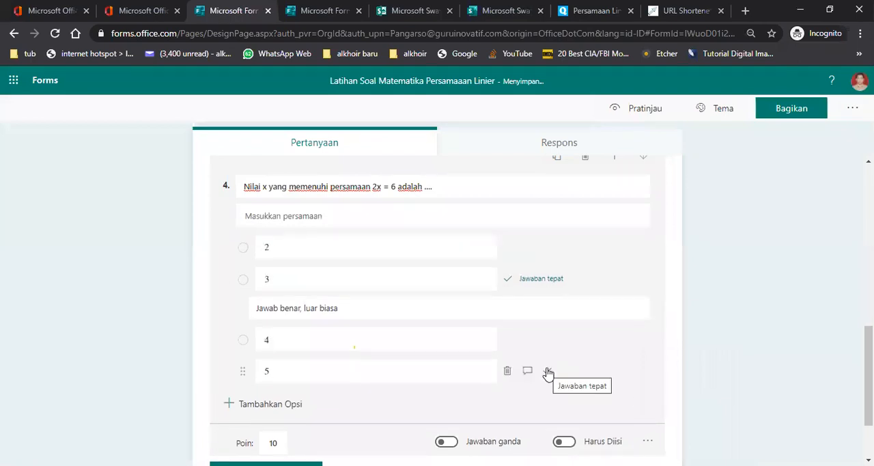
left_click(635, 217)
left_click(636, 216)
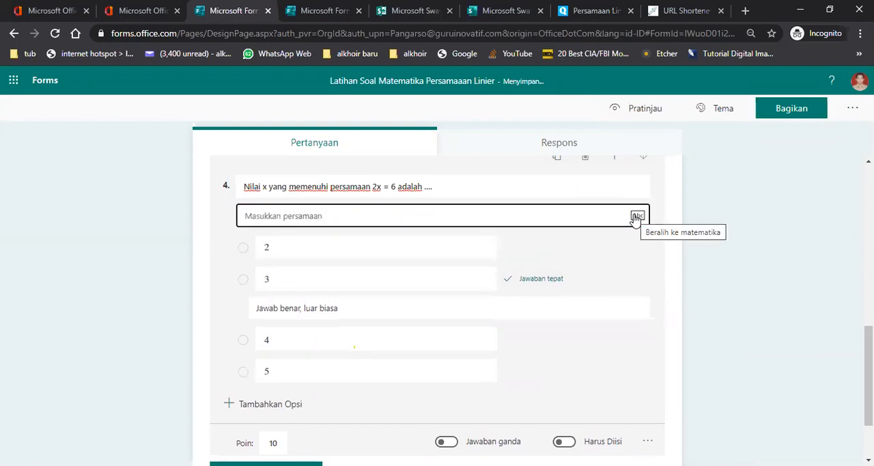
left_click(637, 209)
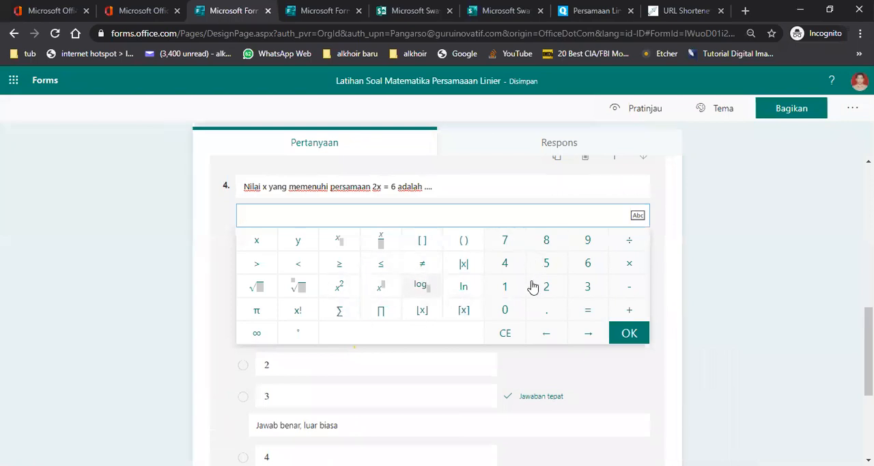
- Close the equation keypad without an equation and turn off the Matematika option for question 4
left_click(628, 335)
left_click(650, 442)
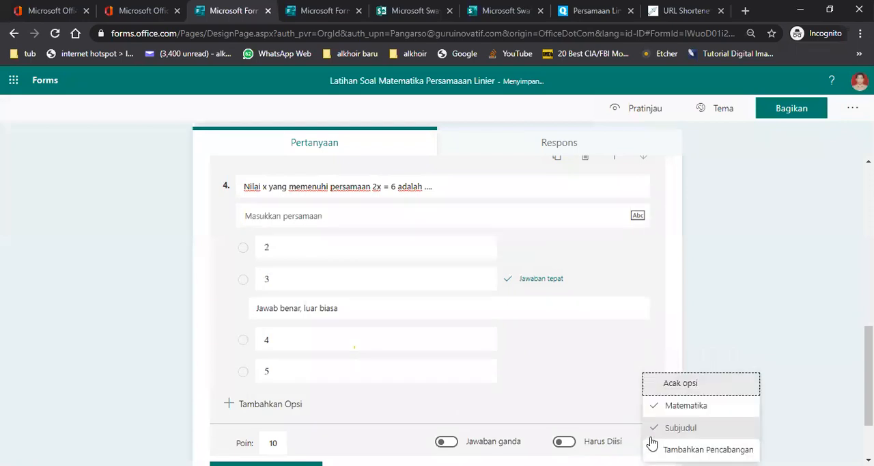
left_click(663, 407)
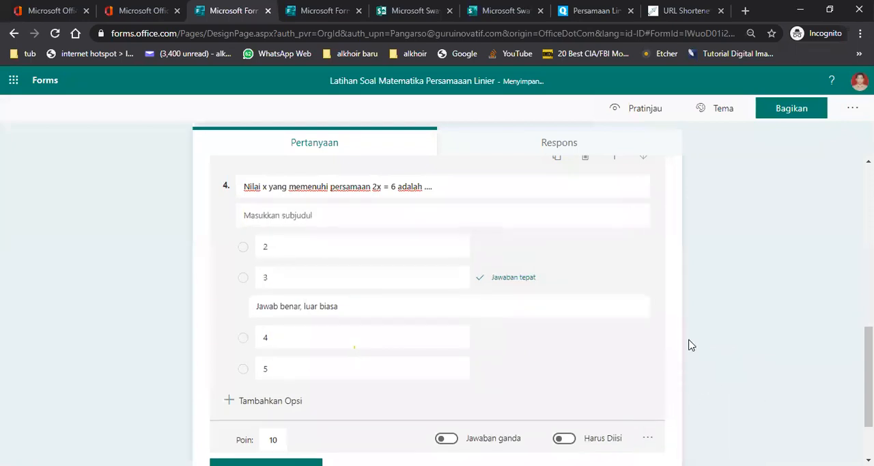
- Examine the empty subtitle field, answer options and settings of question 4
scroll(675, 349, "down", 2)
scroll(362, 198, "up", 1)
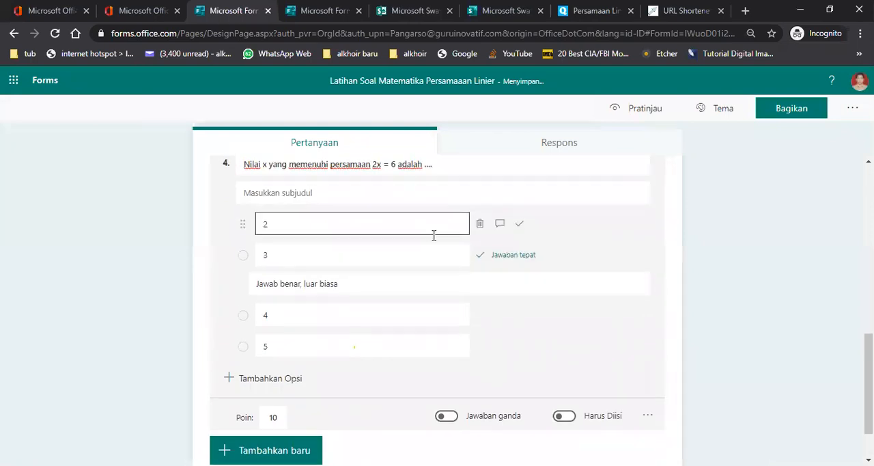
scroll(430, 237, "up", 1)
left_click(366, 258)
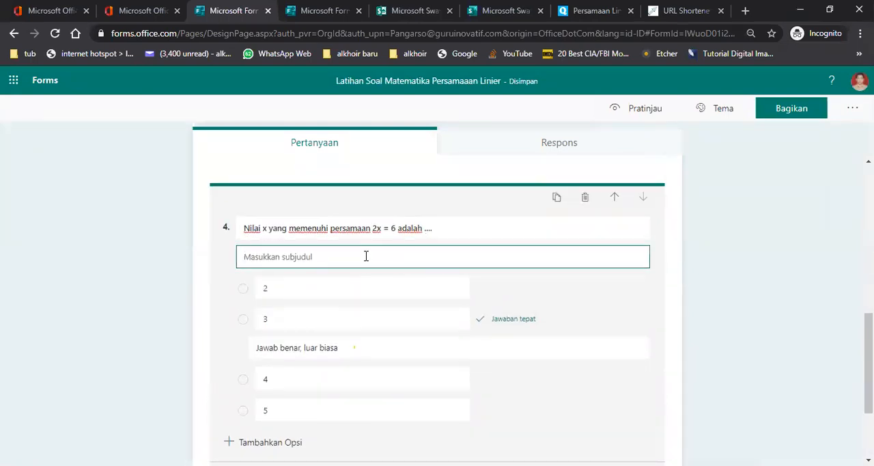
scroll(437, 239, "down", 2)
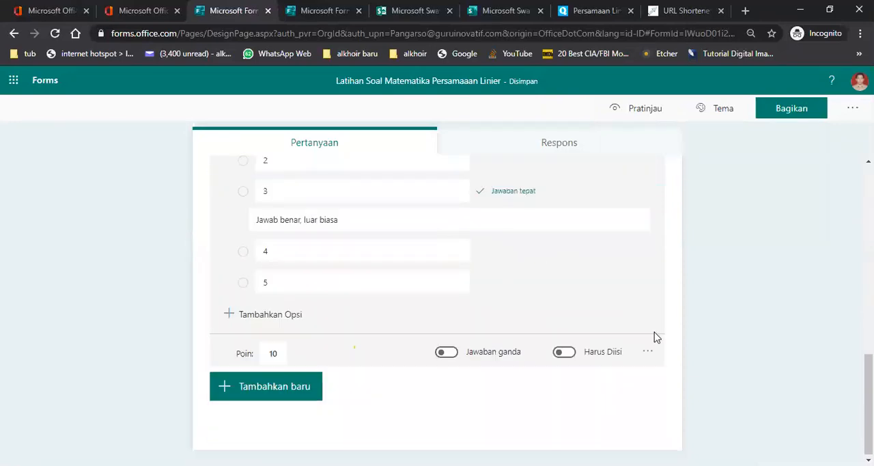
scroll(396, 241, "up", 1)
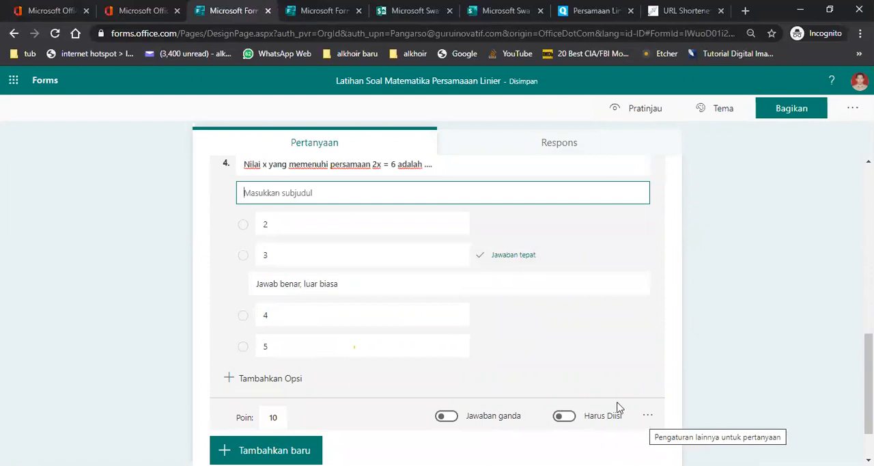
left_click(272, 223)
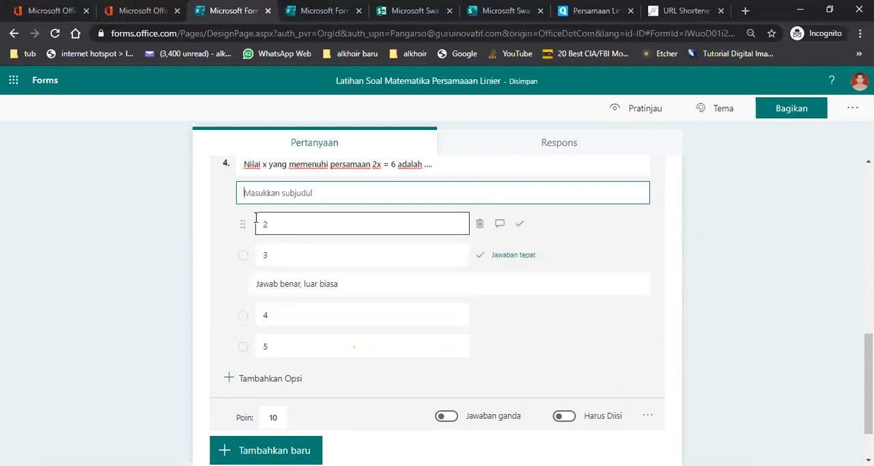
- Turn on shuffling of the answer options (Acak opsi) for question 4
left_click(647, 418)
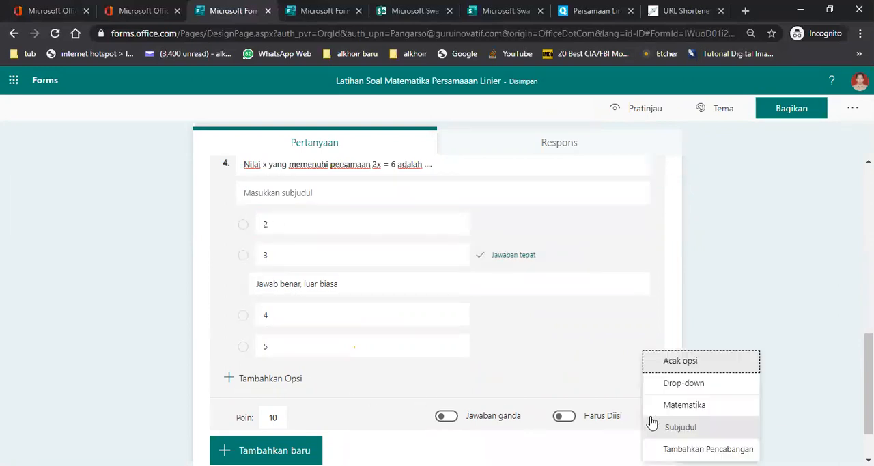
left_click(654, 424)
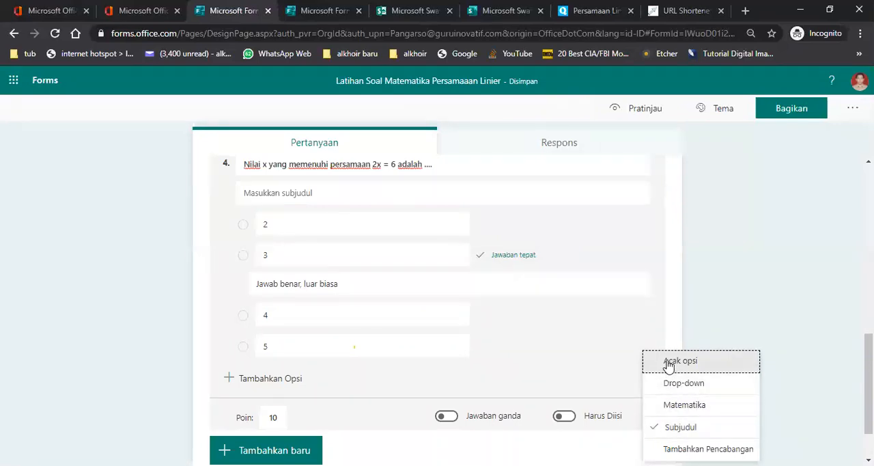
left_click(669, 365)
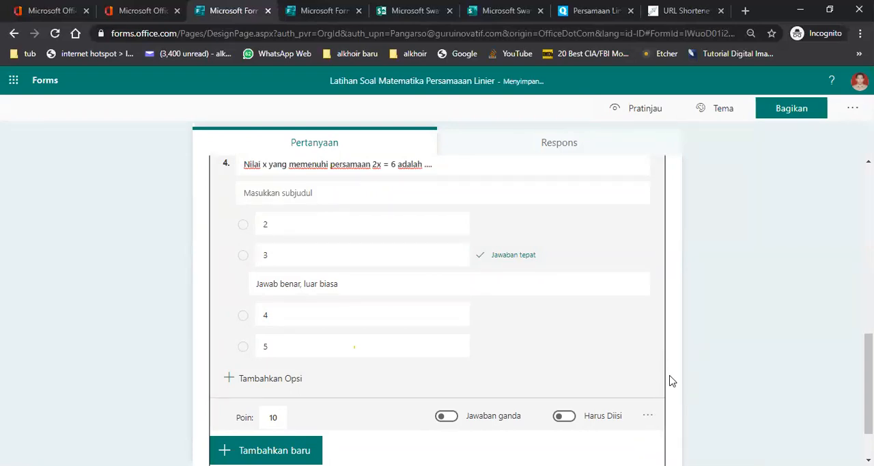
- Examine the shuffle setting, question text, answer options and feedback of question 4
left_click(649, 419)
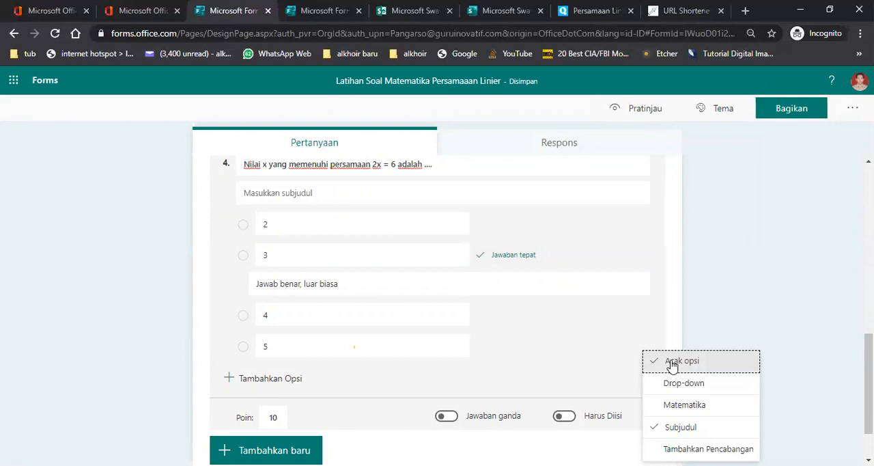
left_click(733, 271)
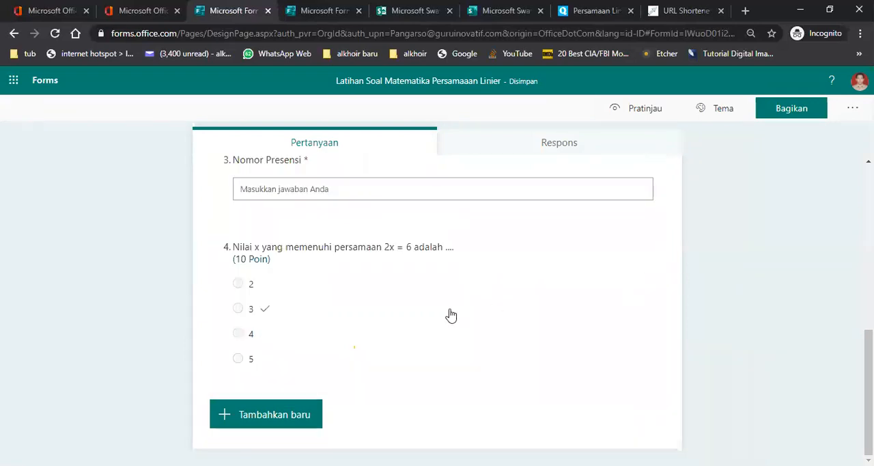
left_click(371, 312)
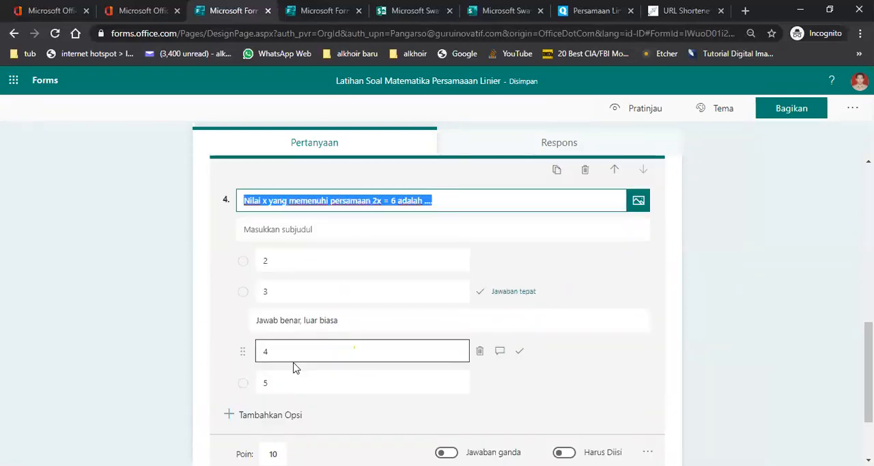
left_click(271, 382)
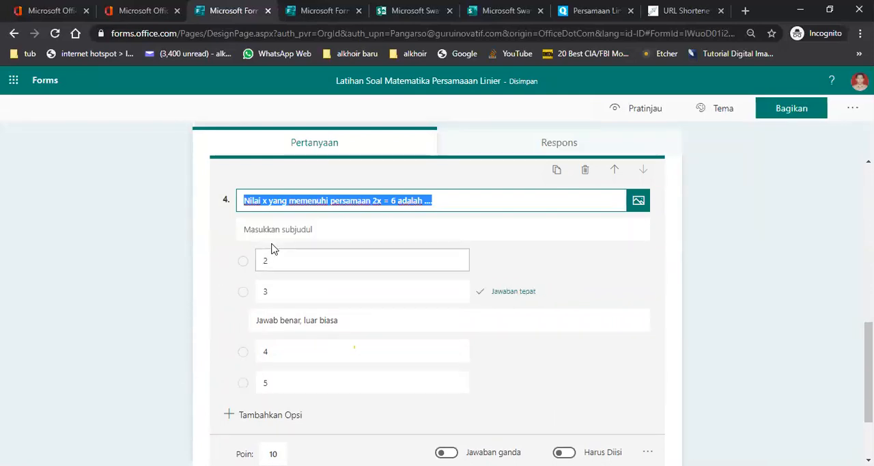
left_click(260, 317)
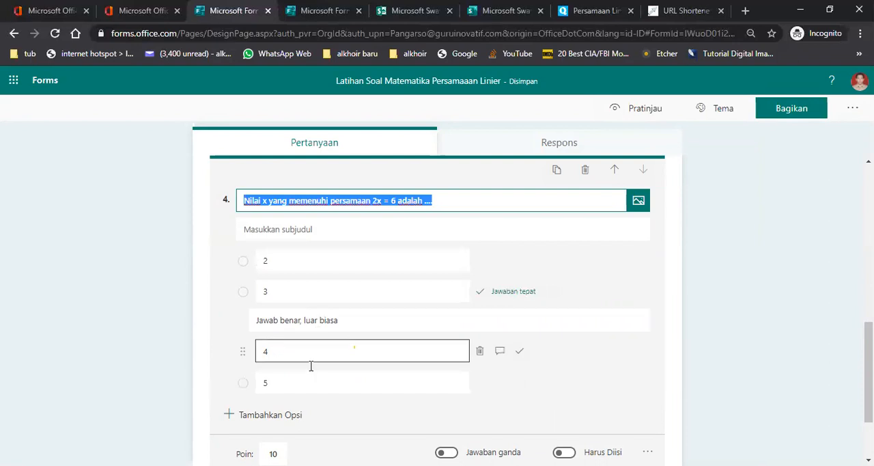
left_click(266, 261)
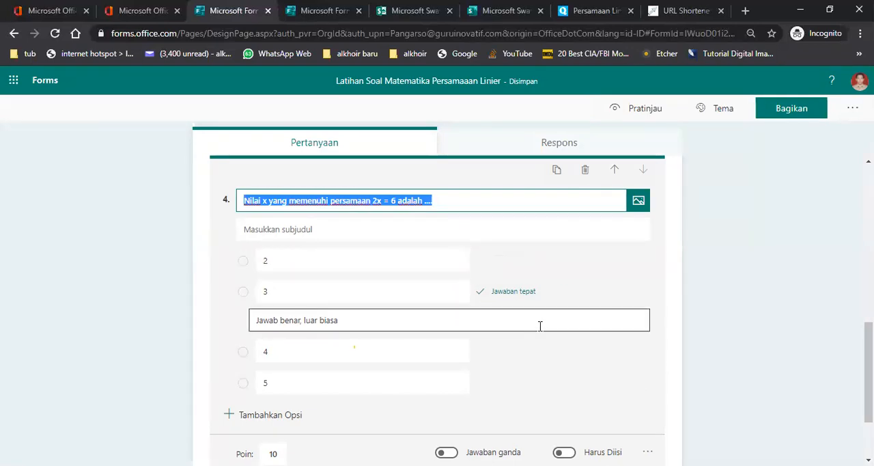
scroll(336, 377, "down", 2)
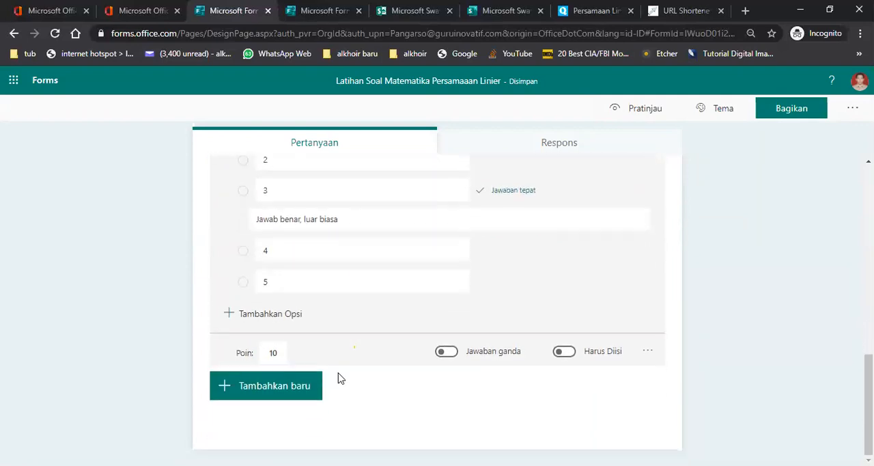
scroll(342, 372, "up", 3)
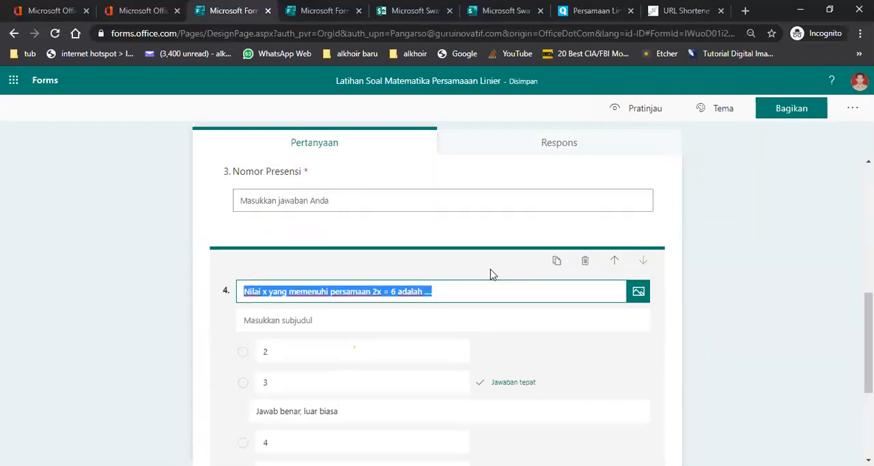
left_click(436, 295)
scroll(411, 316, "down", 3)
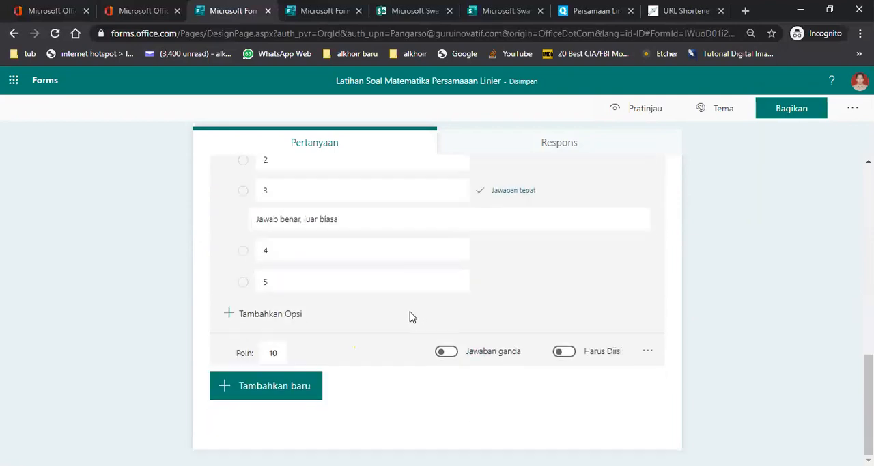
- Add a text question as question 5 reading "Nilai y yang memenuhi persamaan y + 2 = 7 adalah ..."
left_click(254, 387)
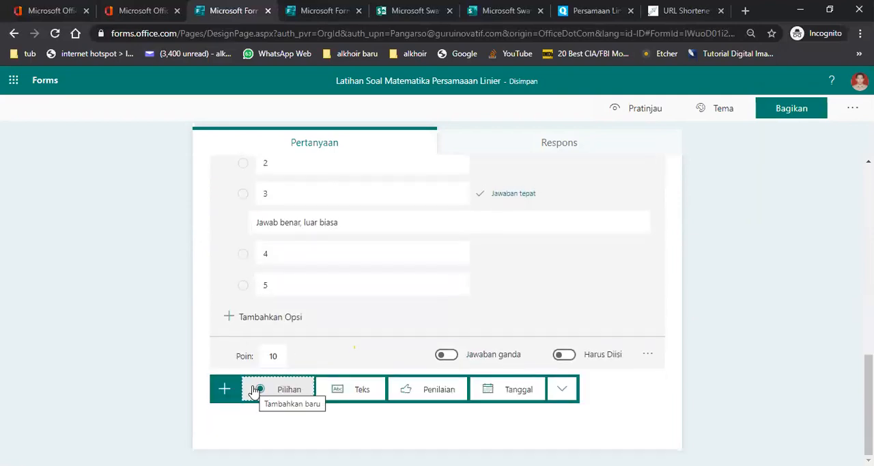
left_click(343, 395)
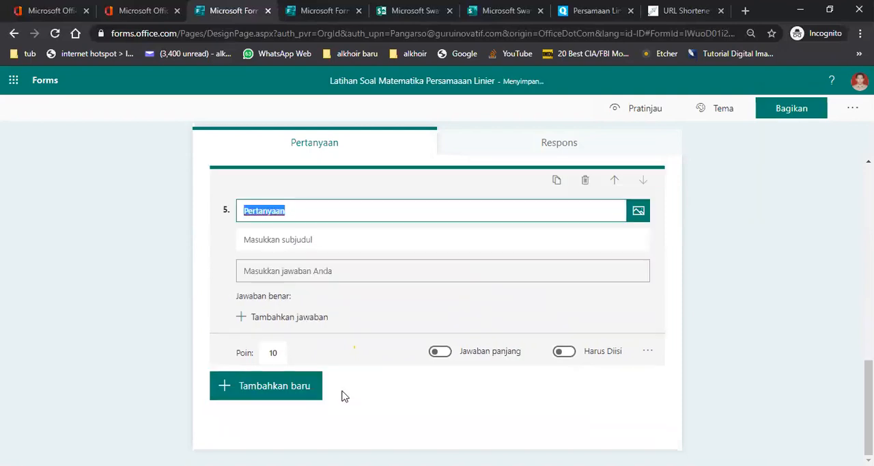
left_click(357, 214)
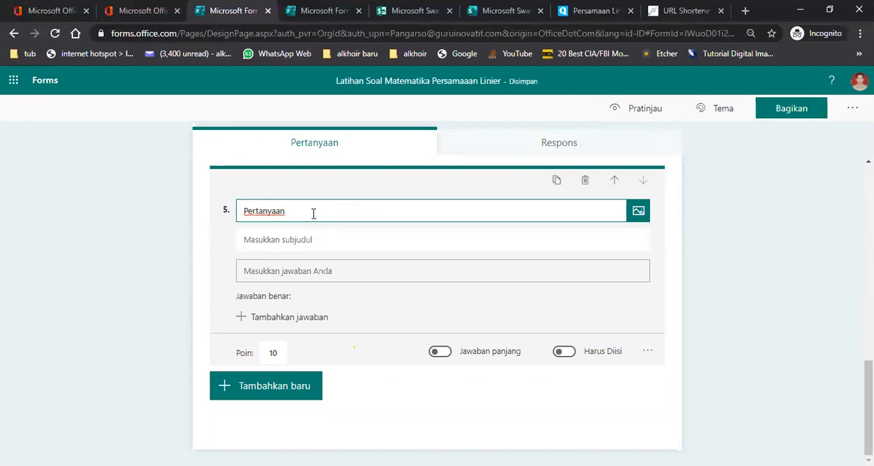
left_click_drag(312, 214, 224, 219)
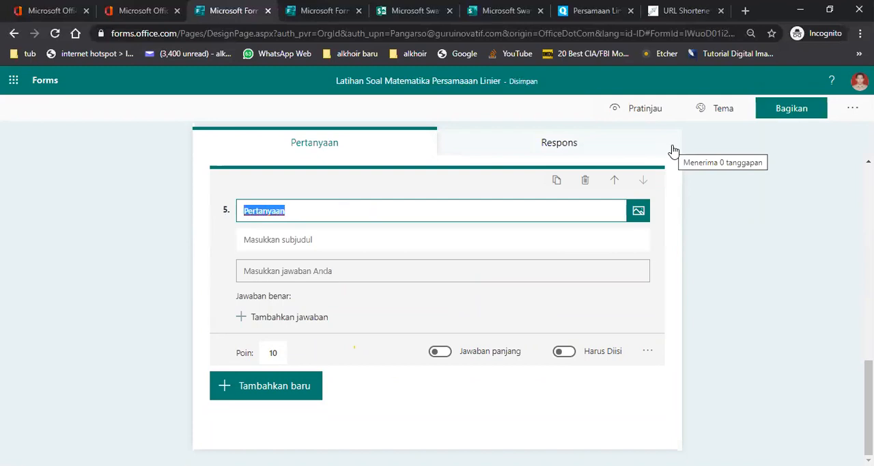
type("Ni")
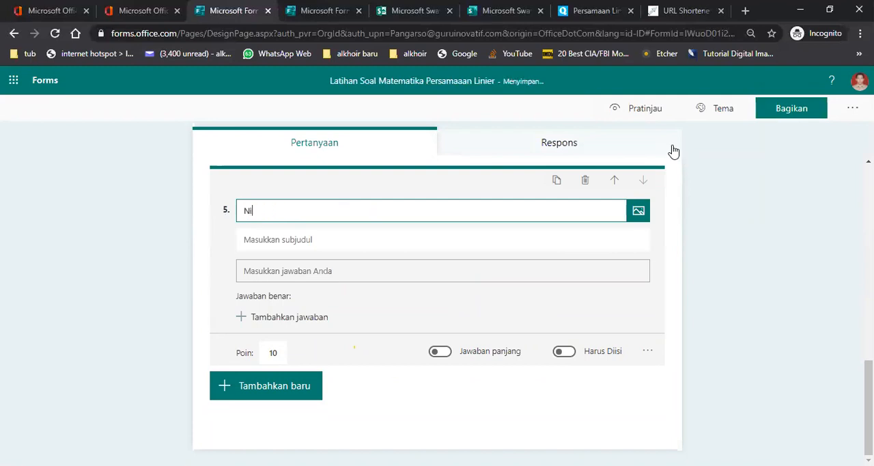
type("lai y yang mem")
type("nuh")
key("BackSpace")
key("BackSpace")
type("i persamaan")
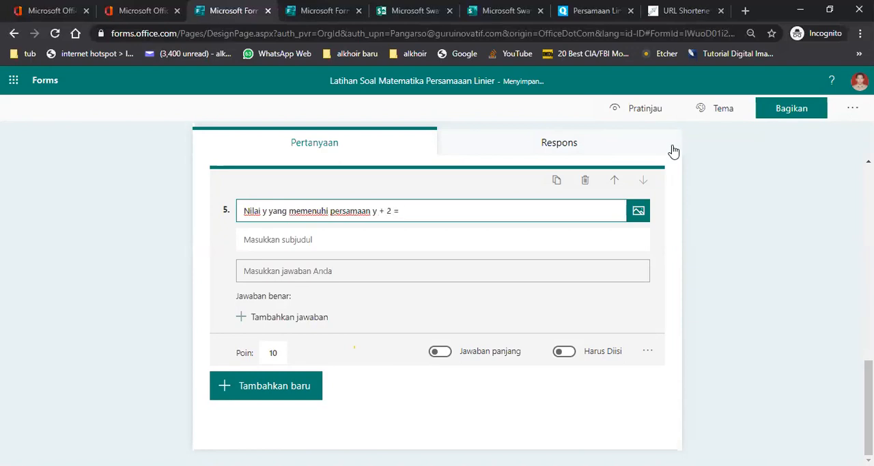
type("y + 2 = 7 adalah ...")
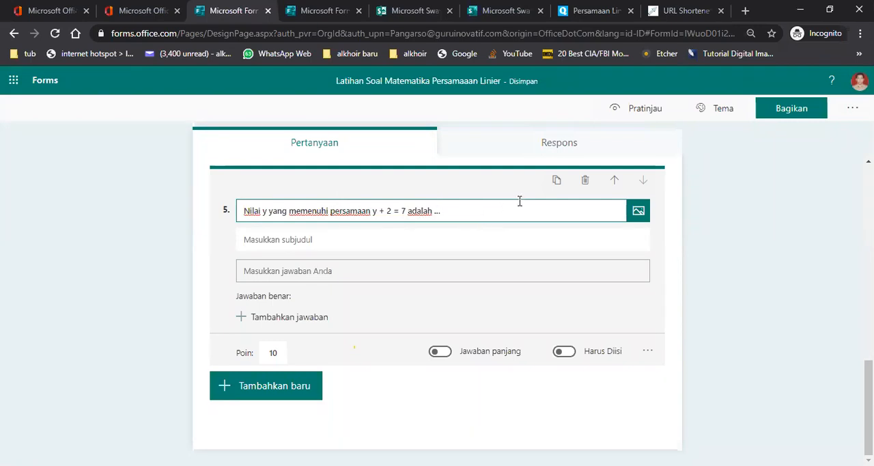
- Add 5 as the correct answer (Jawaban benar) to question 5
left_click(297, 277)
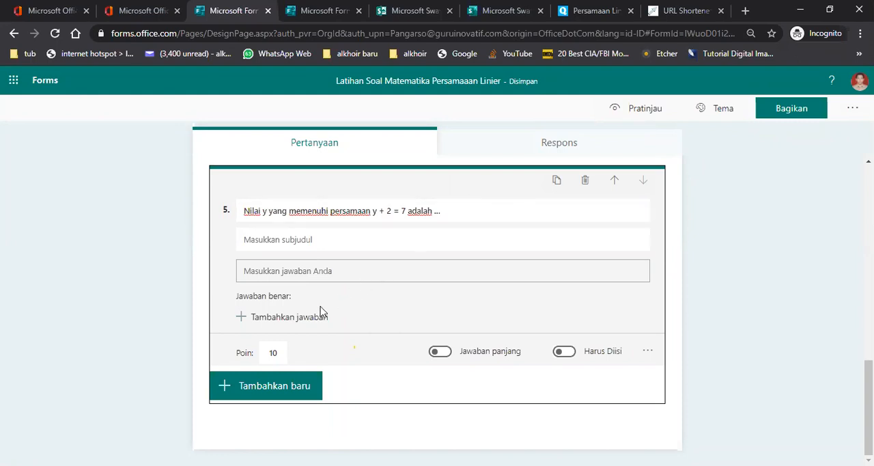
left_click(299, 319)
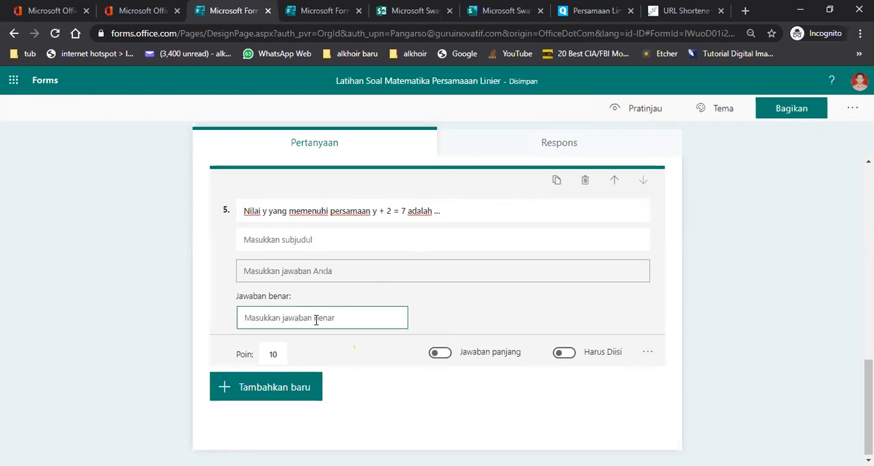
type("5")
scroll(464, 282, "up", 1)
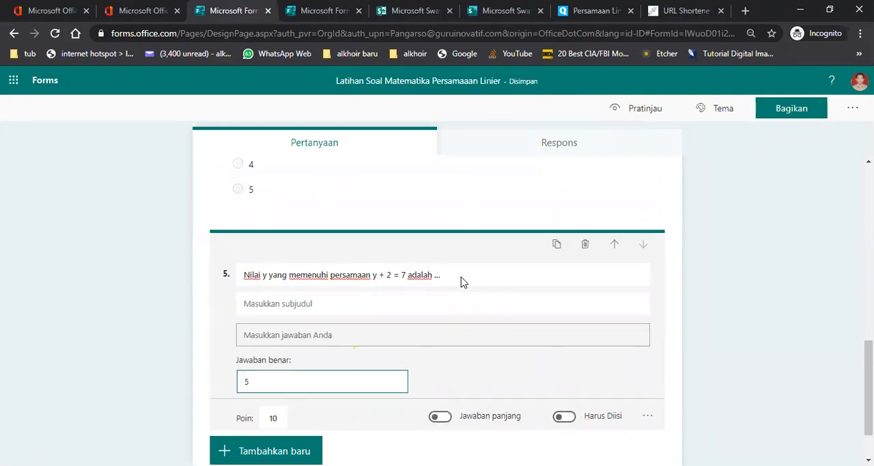
scroll(454, 295, "down", 1)
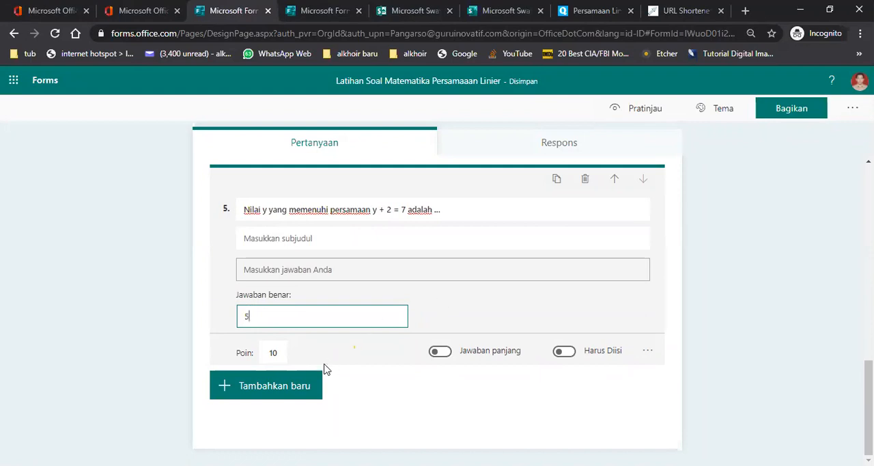
- Add a text question as question 6 with the first line "Tentukan nilai x dan y yang memenuhi persamaan berikut :"
left_click(250, 392)
left_click(347, 395)
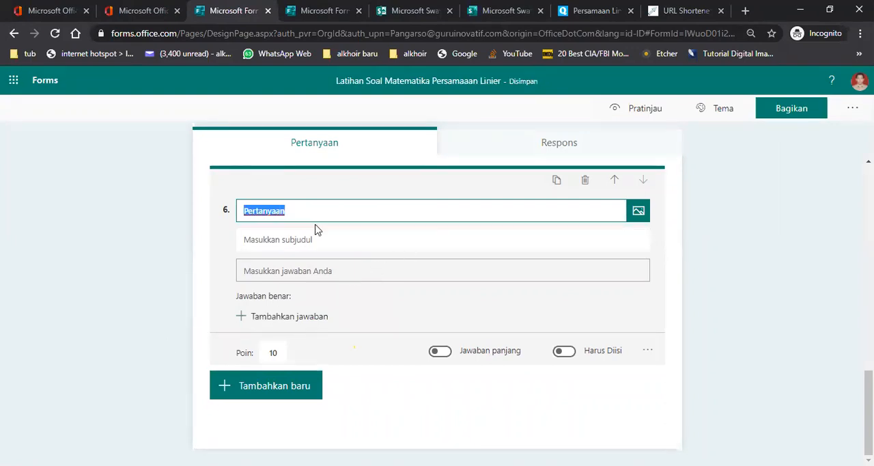
left_click(290, 209)
left_click_drag(290, 210, 240, 211)
type("Tentukanm")
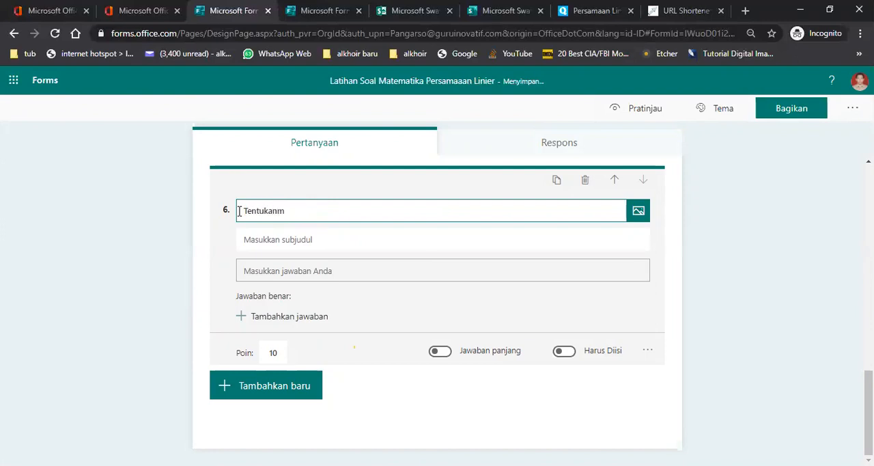
key("BackSpace")
type("nilai x dan")
type(" y yang me")
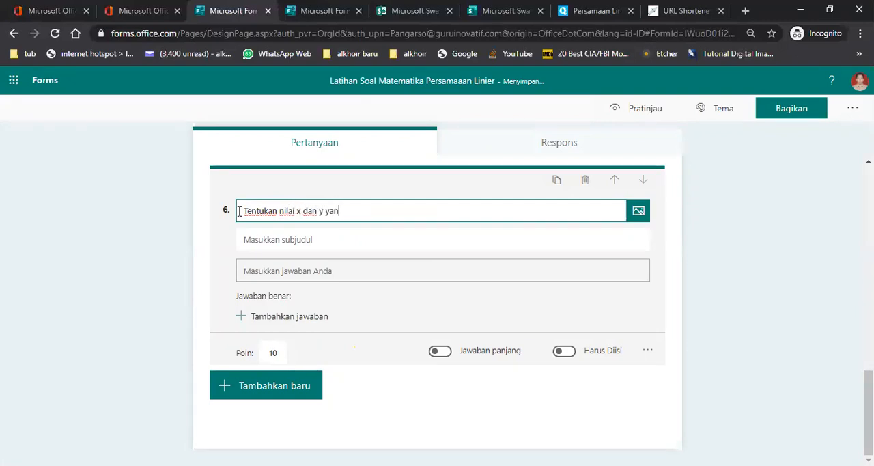
type("nuhi pe")
type("rsamaan berikut :")
key("Return")
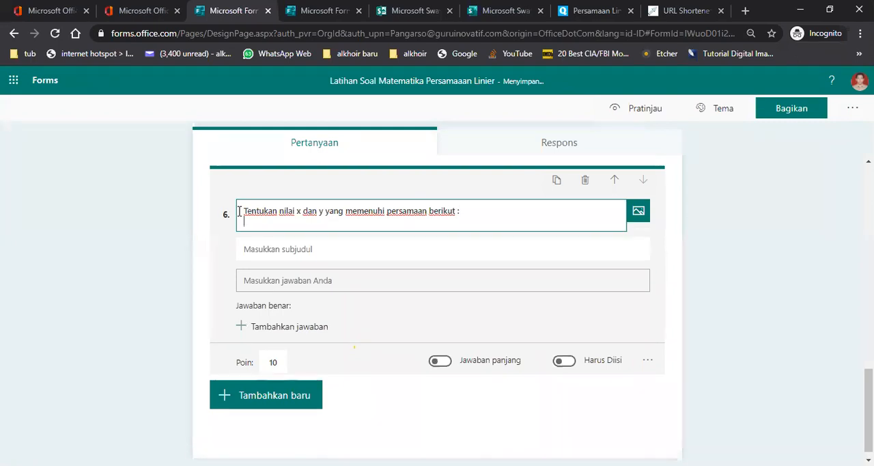
- Enter the equations "x + y = 4" and "2x + 3y = 11" on separate lines of question 6
type("x = ")
type("y")
key("BackSpace")
key("BackSpace")
key("BackSpace")
key("BackSpace")
type("+ y = 4")
key("Return")
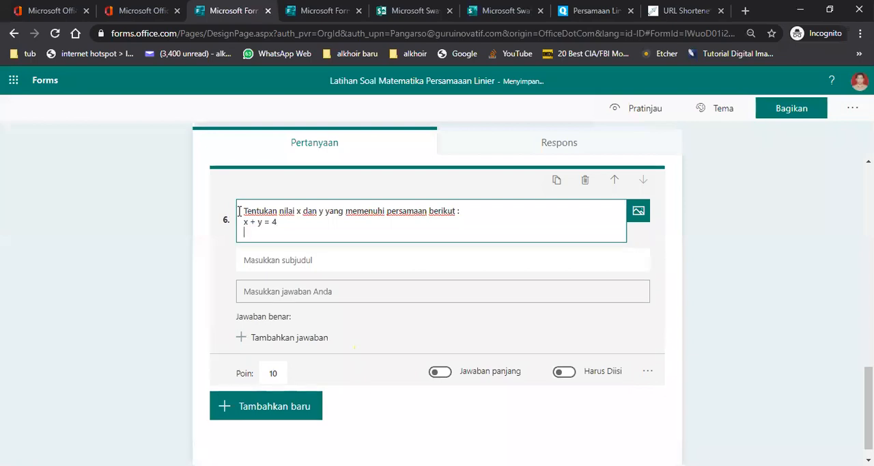
type("2x + 3y =")
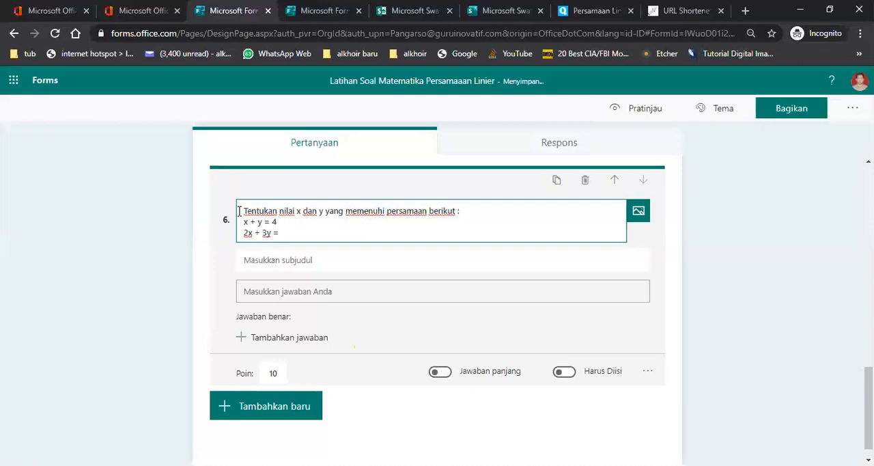
type(" 11")
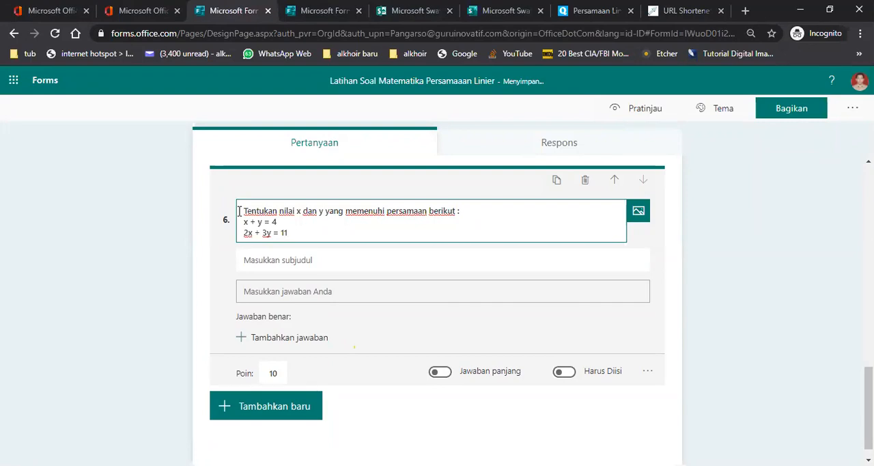
- Add the closing line "Tulis langkah jawabannya." beneath the equations in question 6
key("Return")
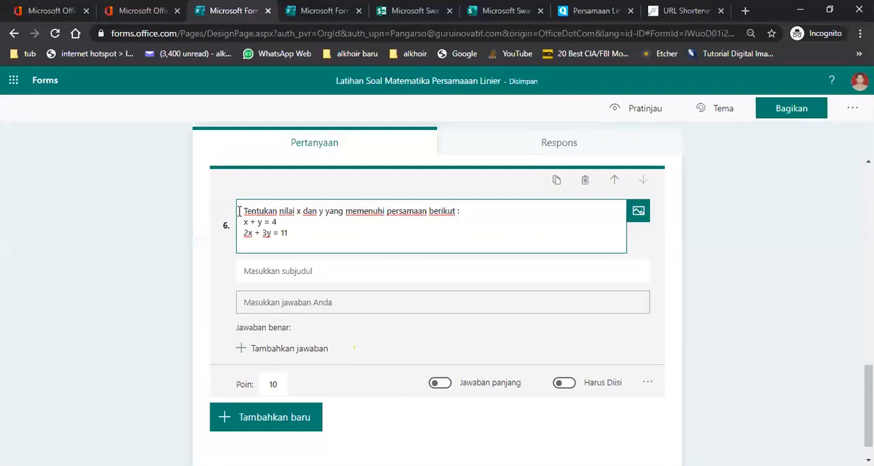
type("tul")
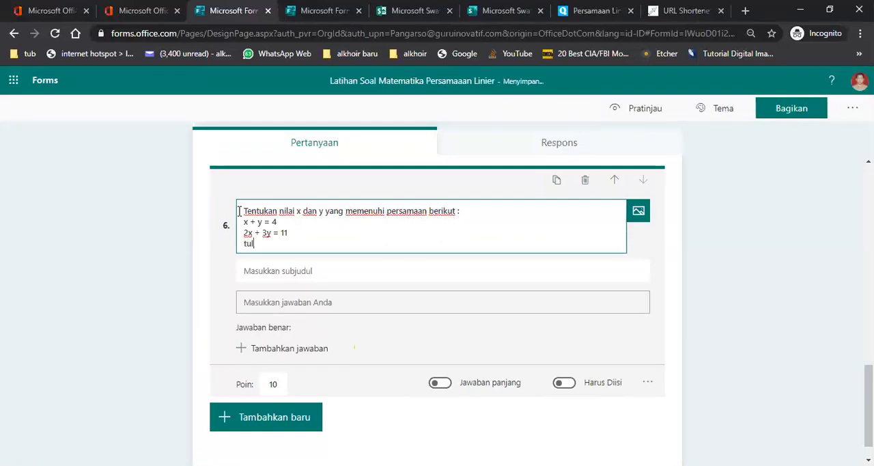
type("is langkah jawabannya")
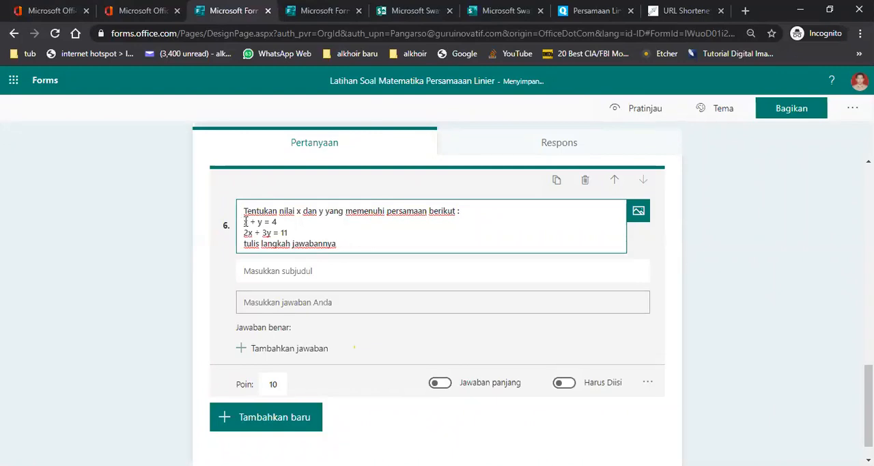
left_click(245, 243)
type("T")
key("Delete")
left_click(344, 244)
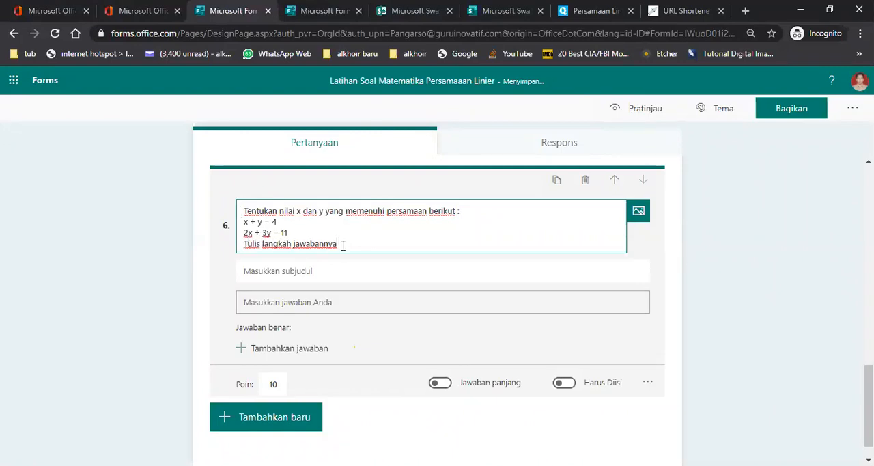
type(".")
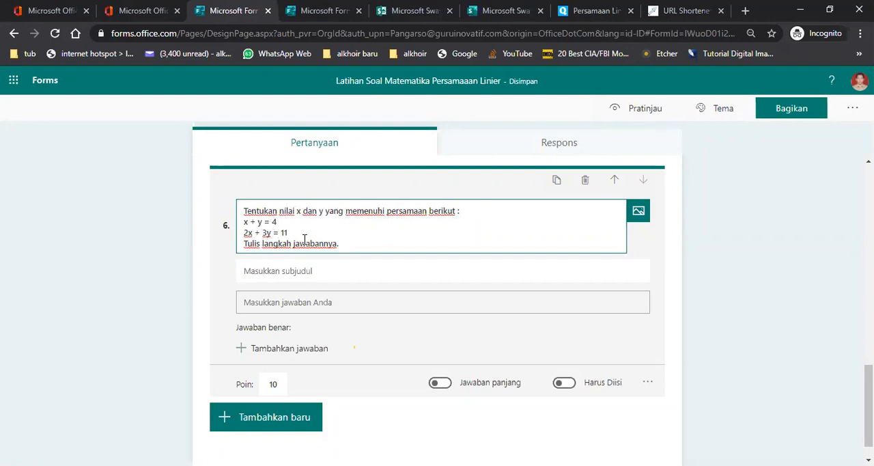
- Turn on the long answer option (Jawaban panjang) for question 6
left_click(267, 263)
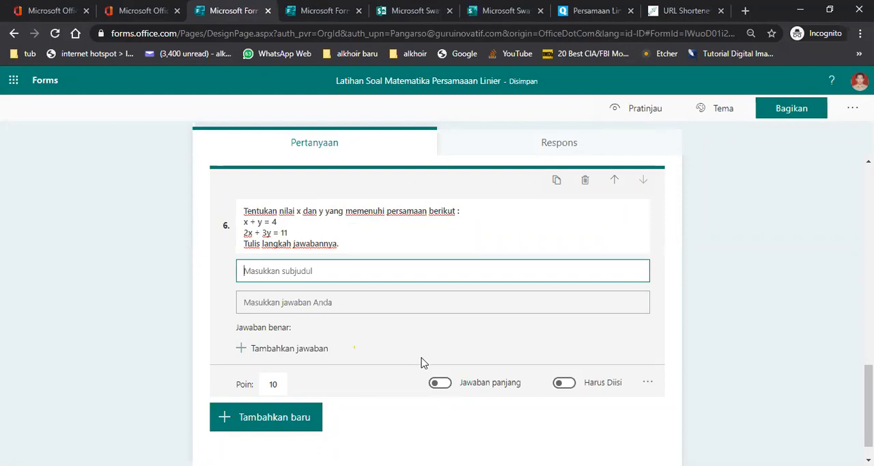
left_click(440, 382)
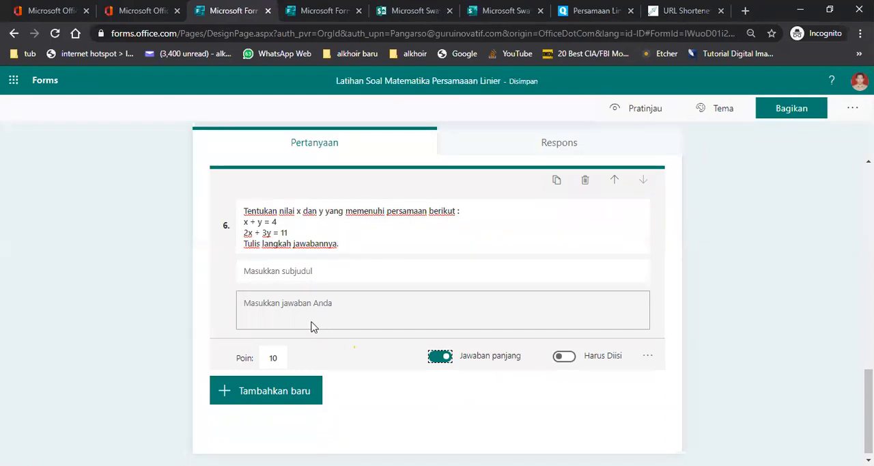
- Switch question 6's long answer option (Jawaban panjang) off and on again to compare the answer fields
left_click(349, 284)
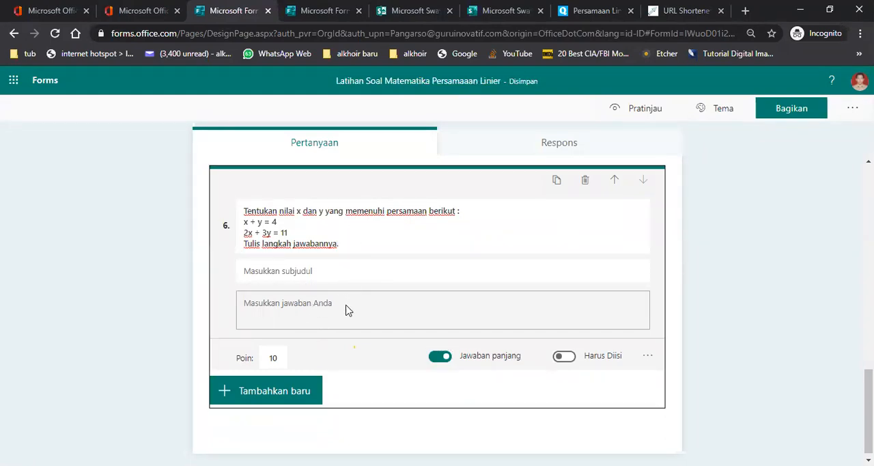
left_click(318, 272)
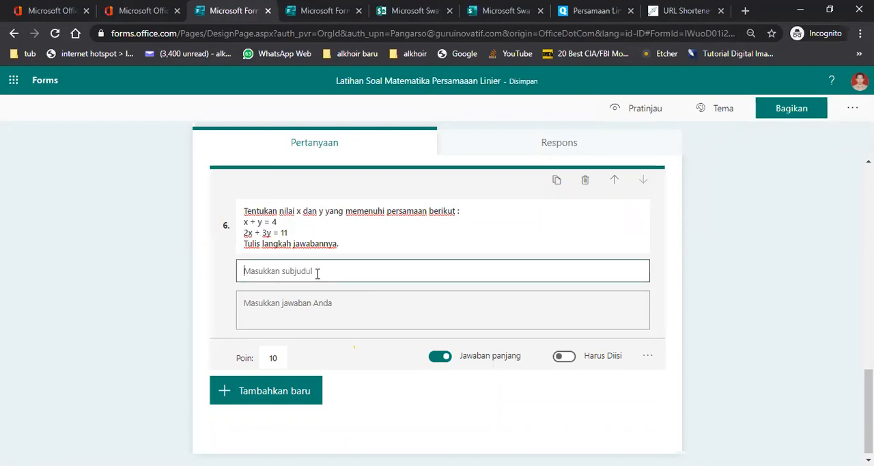
left_click(440, 356)
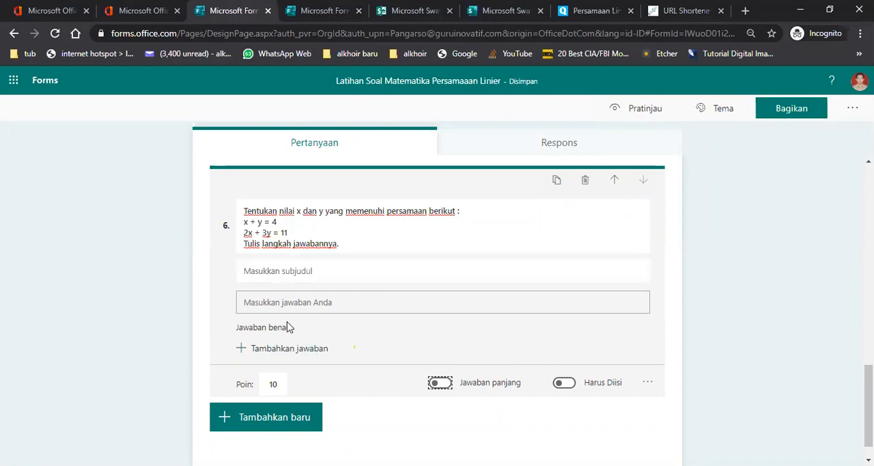
left_click(440, 385)
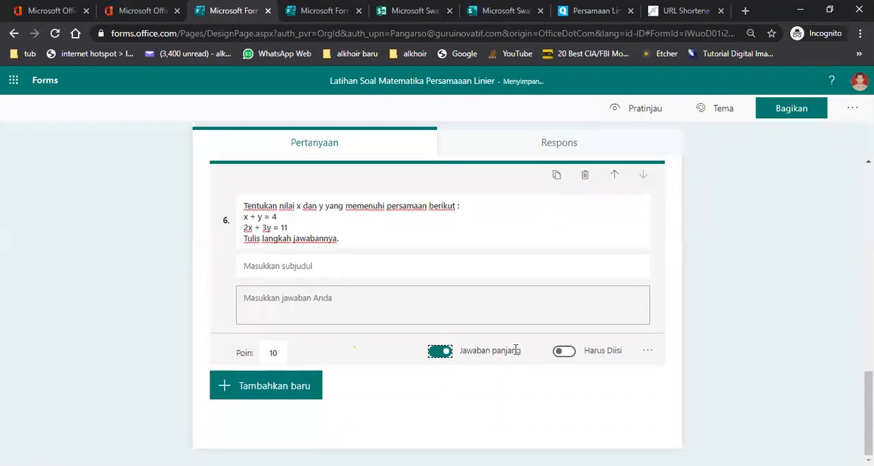
left_click(310, 307)
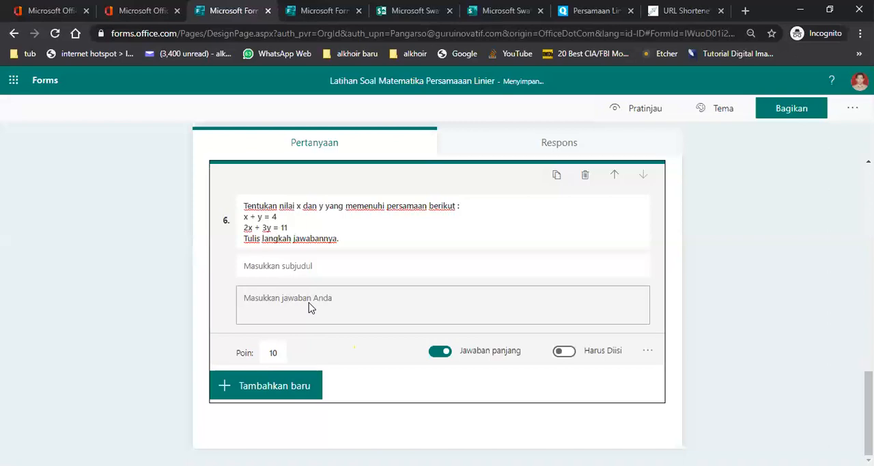
- Turn off long answer for question 6, compare it with short-answer question 5, and restore the long answer option
left_click(437, 351)
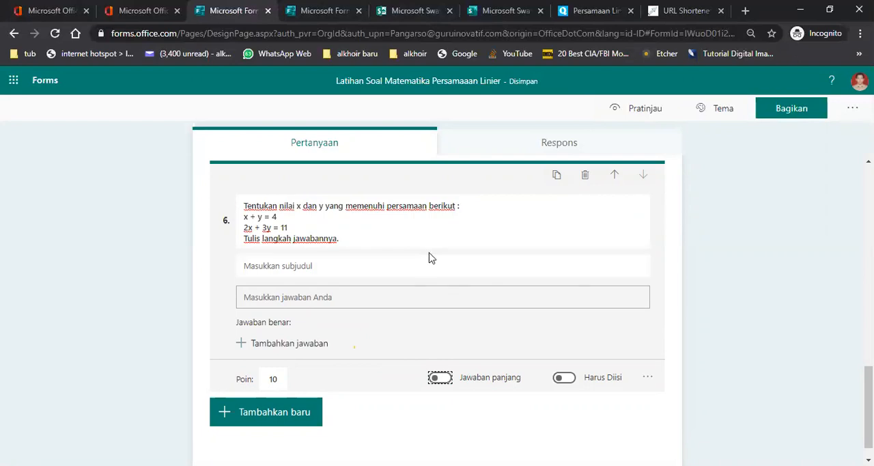
scroll(434, 259, "up", 3)
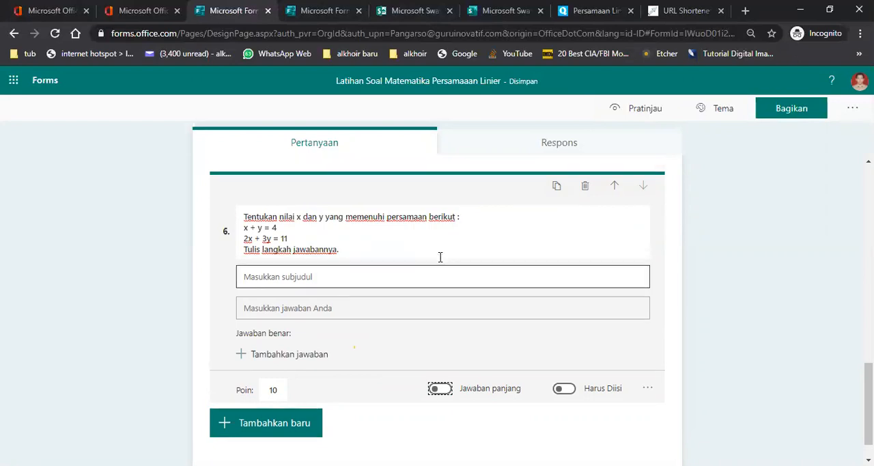
scroll(440, 262, "up", 4)
scroll(439, 264, "down", 7)
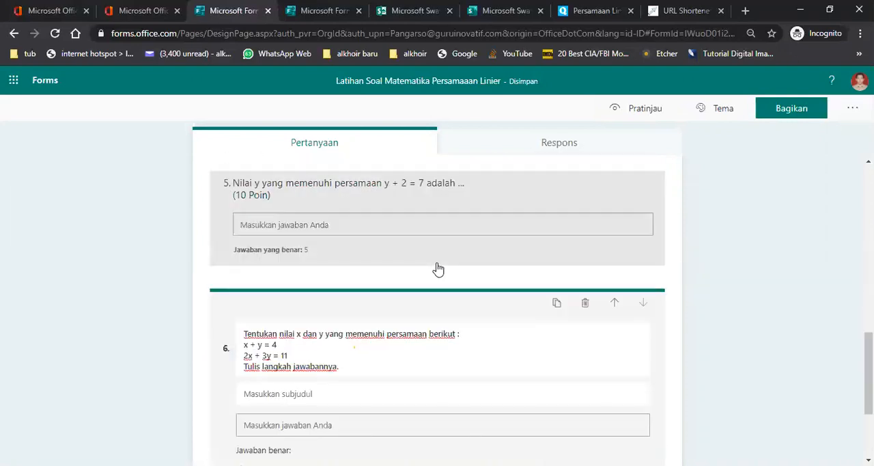
scroll(438, 260, "up", 3)
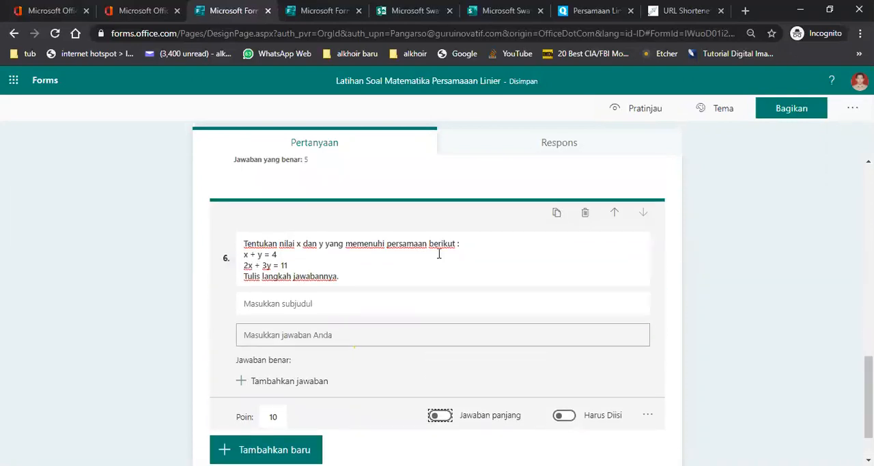
scroll(435, 258, "down", 3)
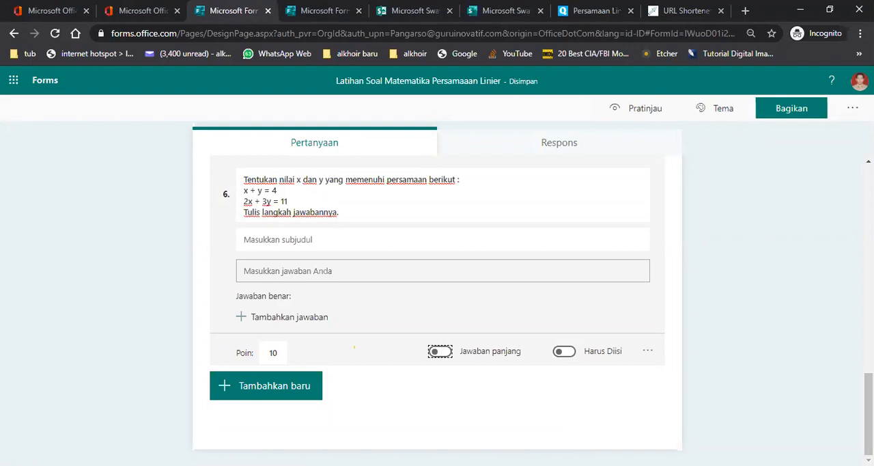
left_click(440, 352)
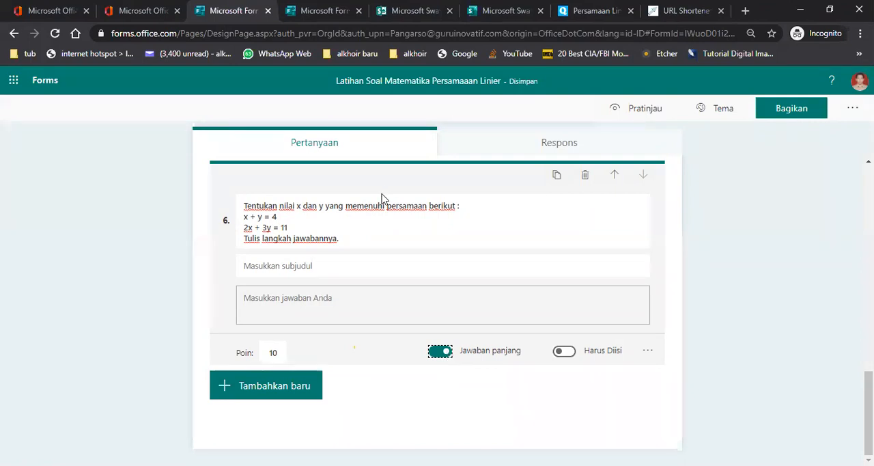
scroll(391, 399, "up", 7)
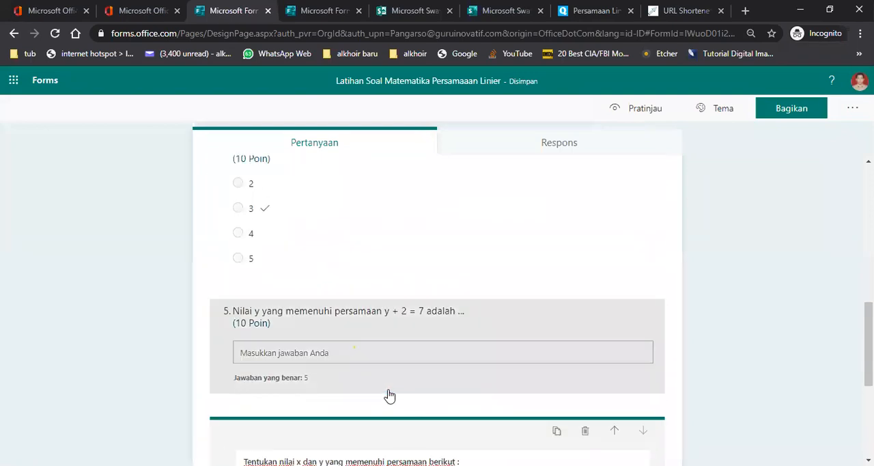
scroll(390, 382, "down", 5)
scroll(394, 380, "down", 3)
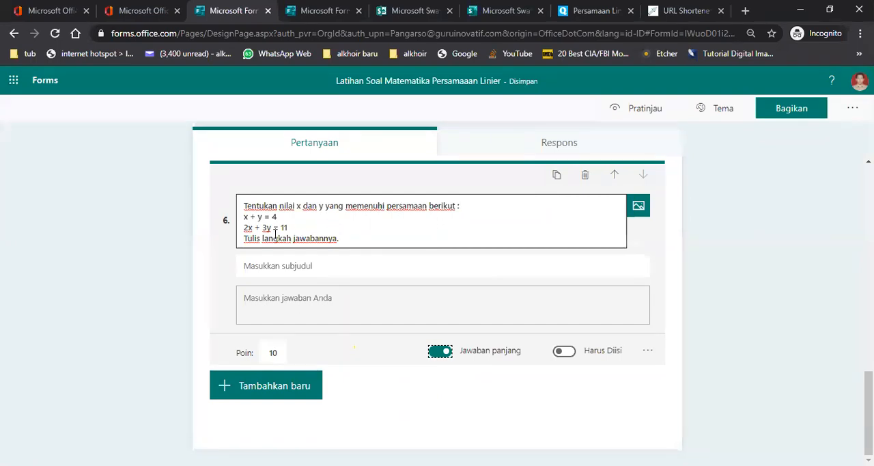
scroll(358, 235, "up", 3)
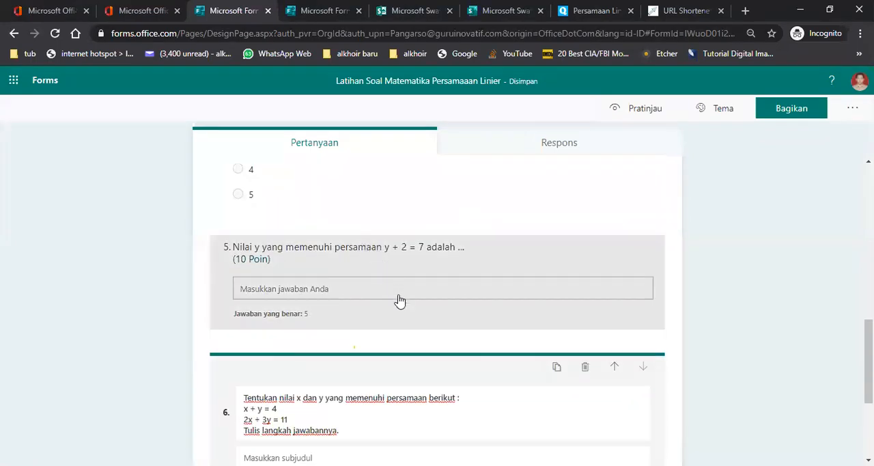
scroll(398, 302, "down", 3)
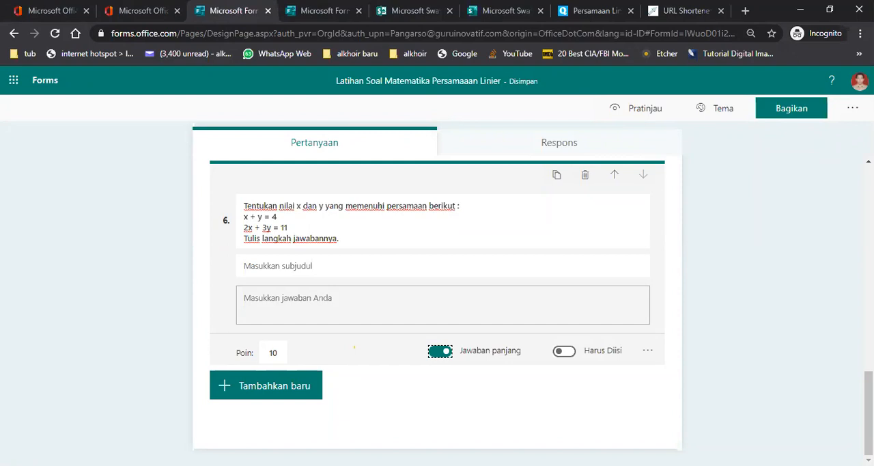
- Add a multiple-choice question 7 and view its media insertion options, Gambar and Video
left_click(264, 390)
left_click(275, 389)
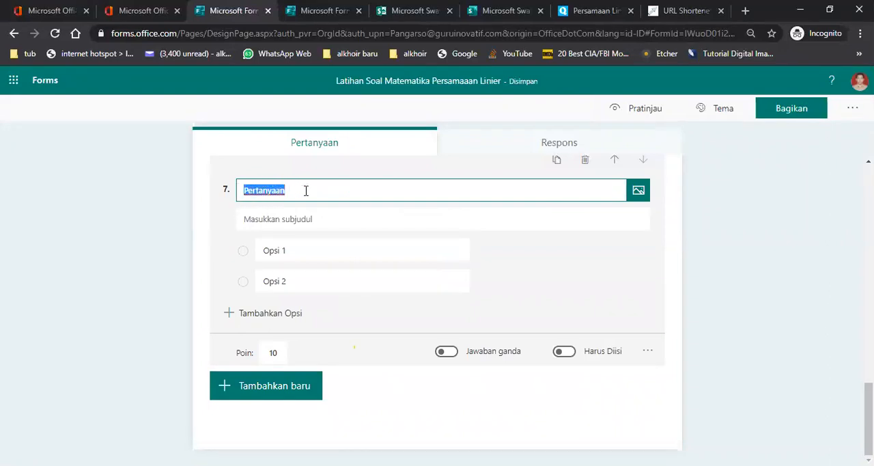
left_click(636, 196)
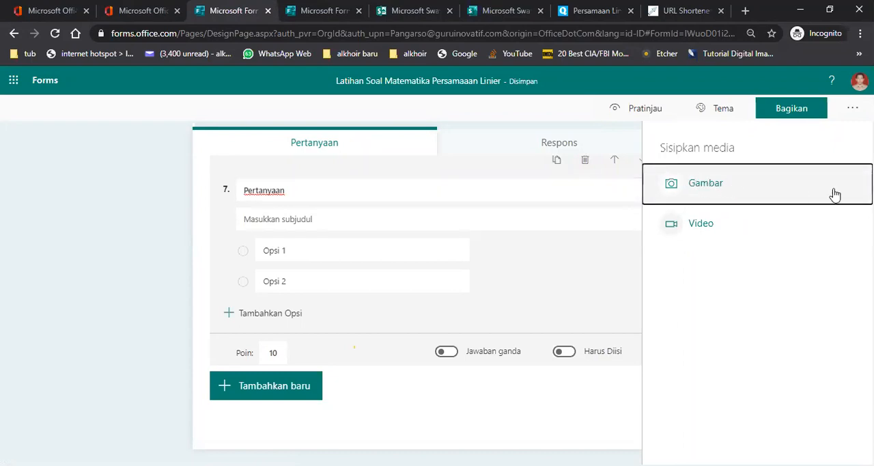
left_click(201, 210)
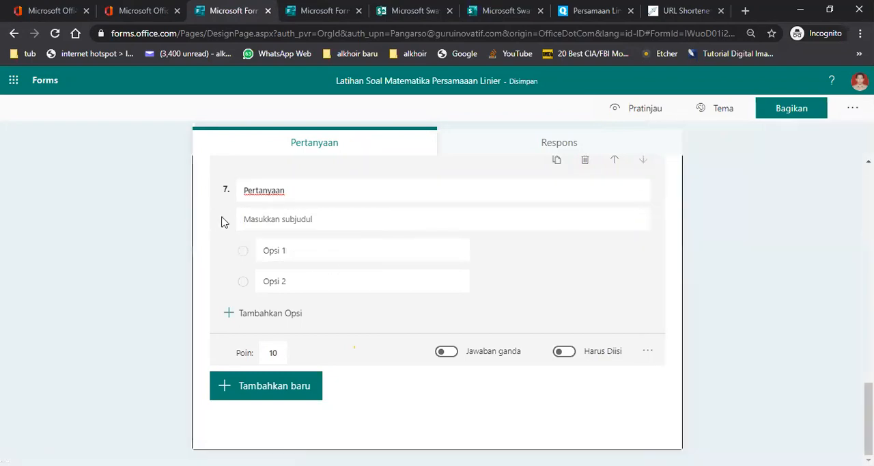
left_click(297, 190)
double_click(297, 191)
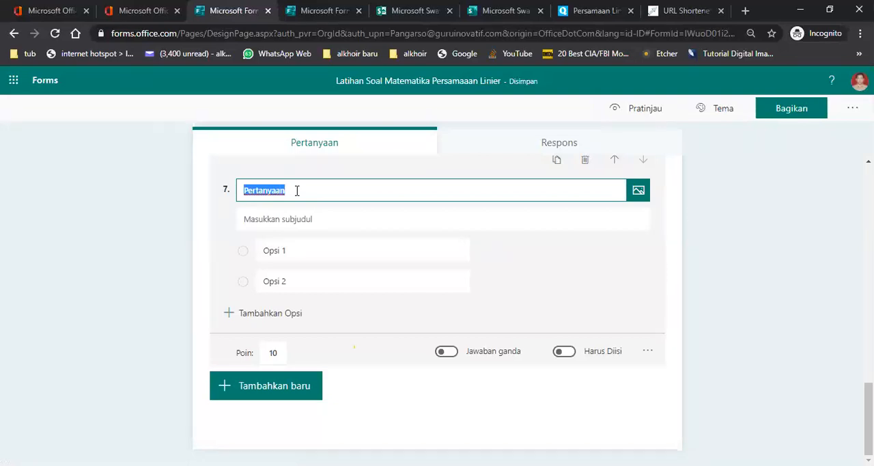
left_click(637, 191)
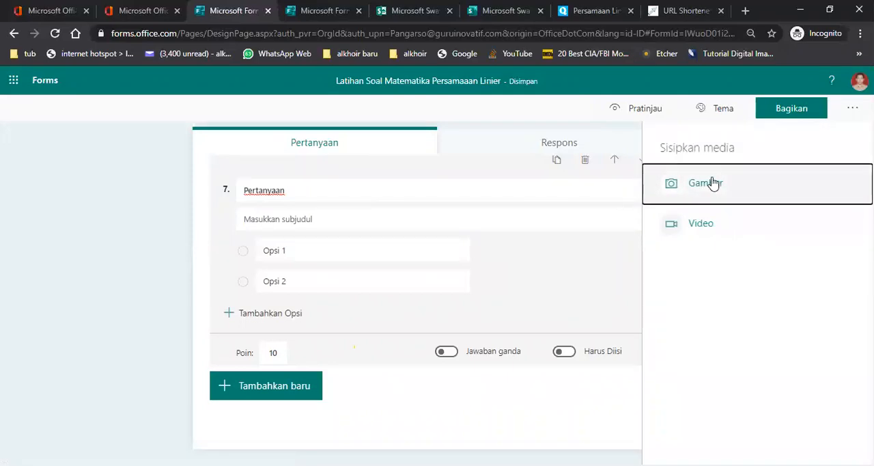
left_click(168, 215)
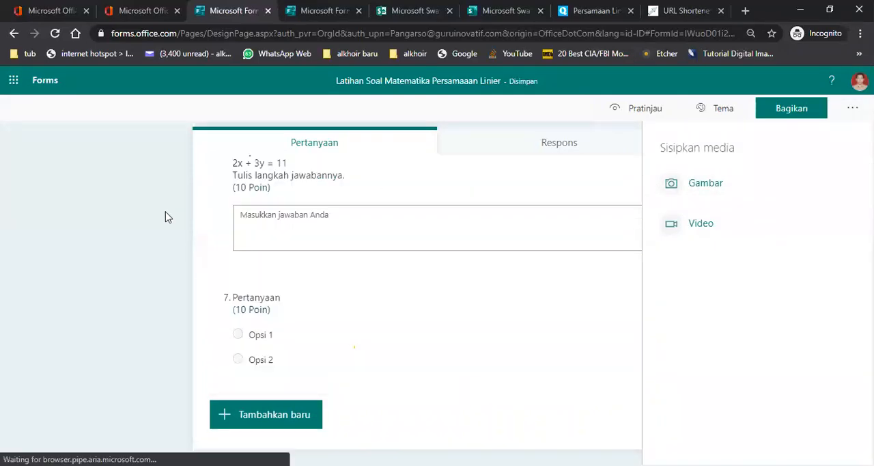
- Delete the blank multiple-choice question 7 from the quiz
left_click(243, 308)
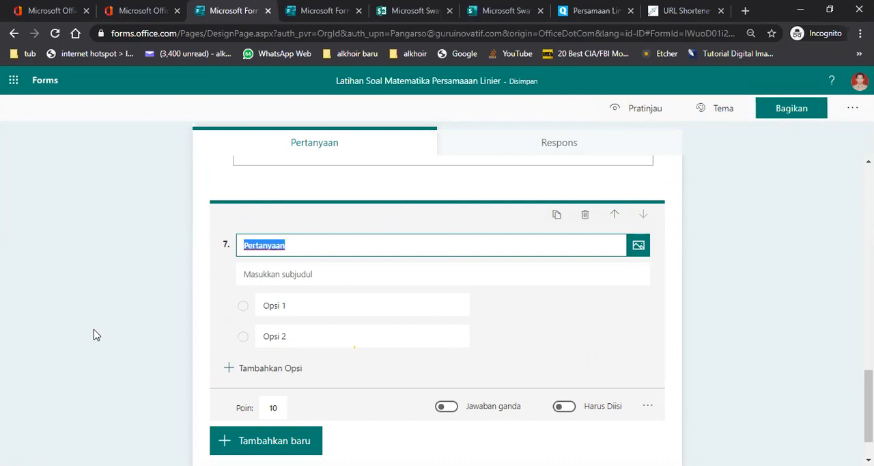
left_click(585, 217)
- Apply the illustrated blue-purple theme with a computer screen and hands on a keyboard to the quiz
scroll(35, 248, "up", 15)
scroll(98, 267, "up", 3)
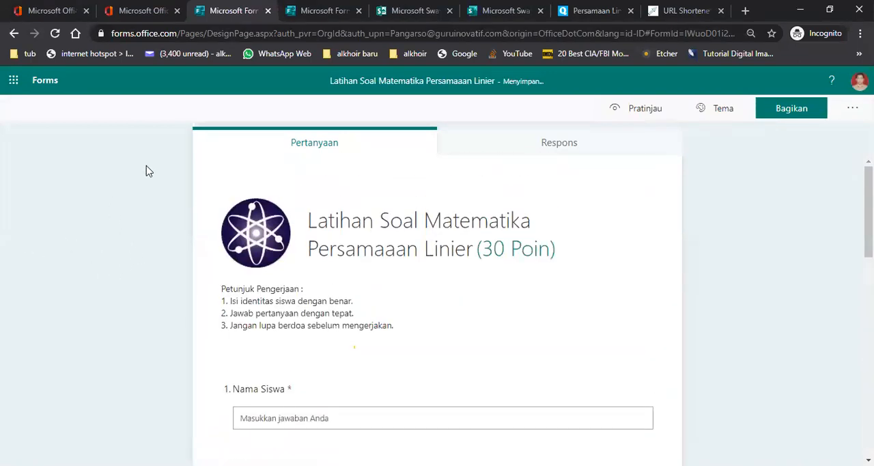
left_click(720, 115)
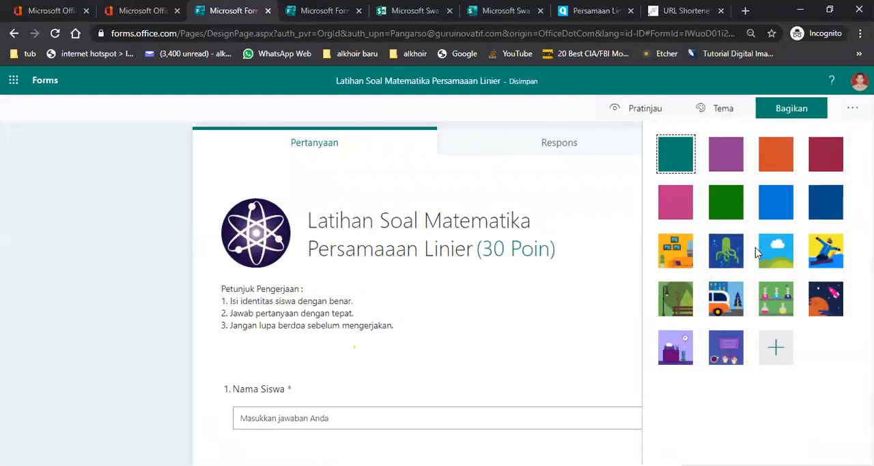
left_click(726, 348)
- Preview the quiz with its theme from the heading through the questions, and return to editing
left_click(645, 108)
scroll(581, 338, "down", 3)
scroll(542, 312, "down", 5)
scroll(543, 312, "up", 10)
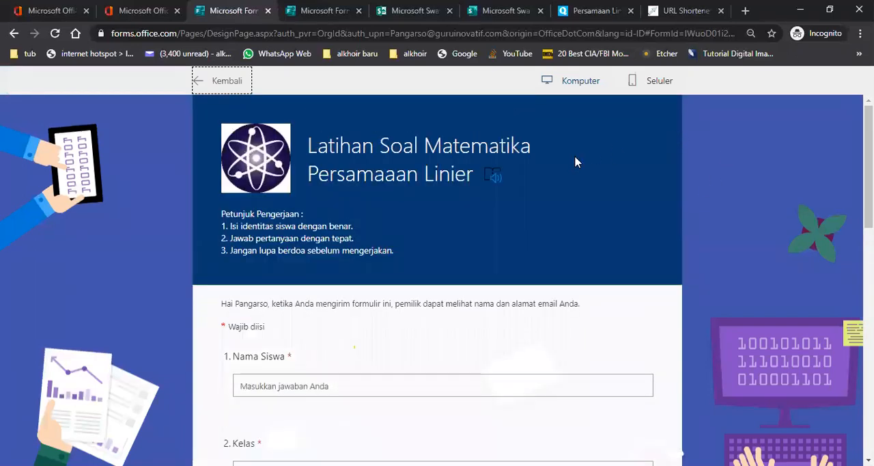
left_click(214, 85)
scroll(367, 297, "down", 5)
scroll(366, 297, "down", 5)
scroll(365, 290, "up", 10)
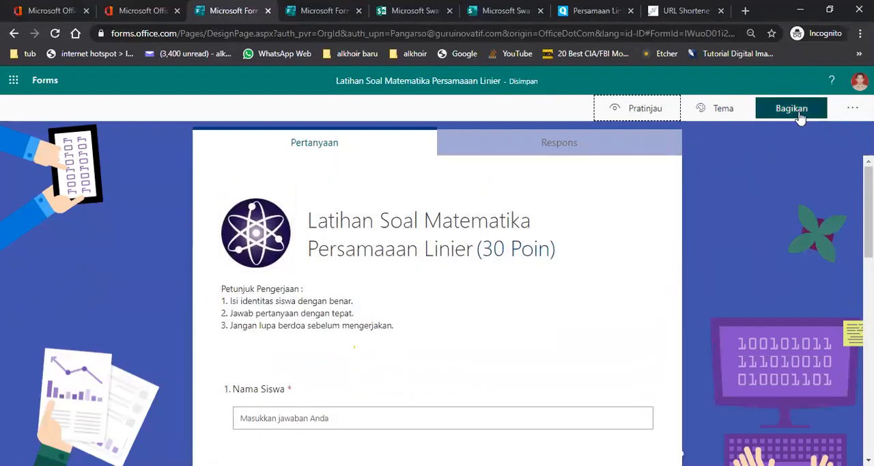
- In the quiz settings, turn off Tampilkan hasil otomatis and allow anyone with the link to respond (Siapa pun yang memiliki tautan dapat merespons)
left_click(852, 108)
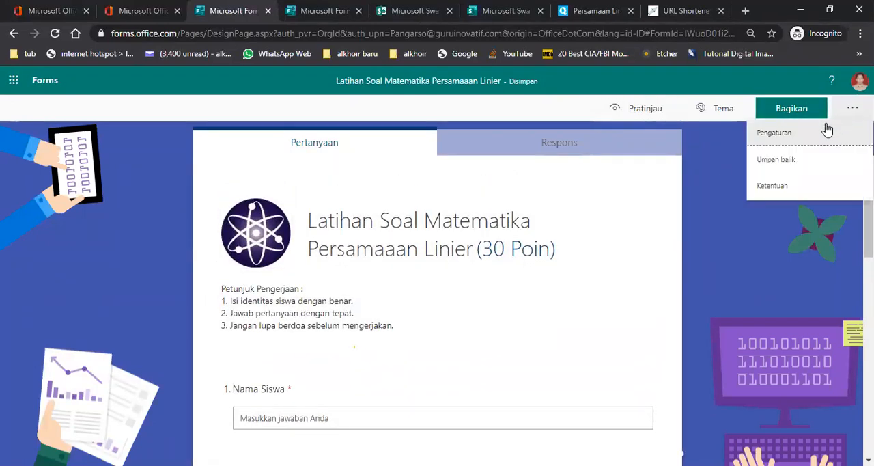
left_click(816, 134)
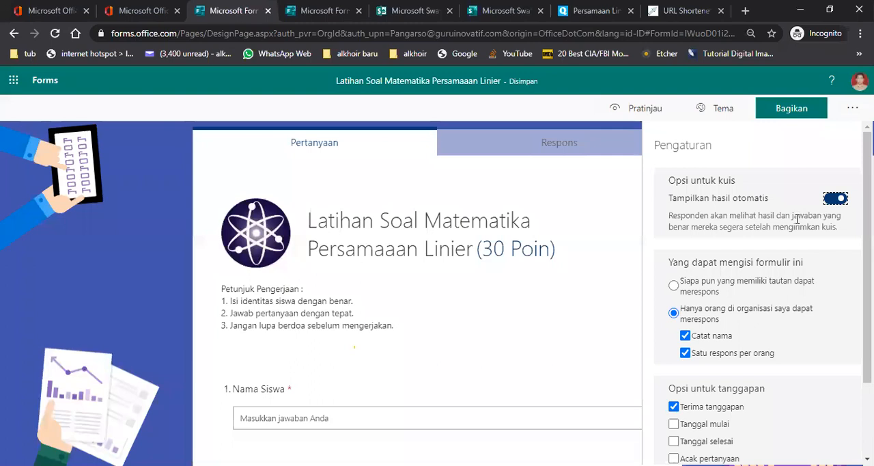
left_click(834, 199)
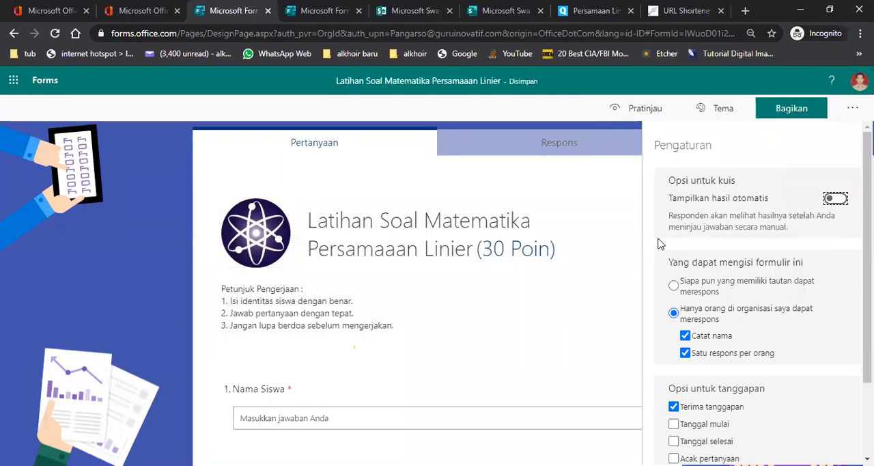
left_click(673, 286)
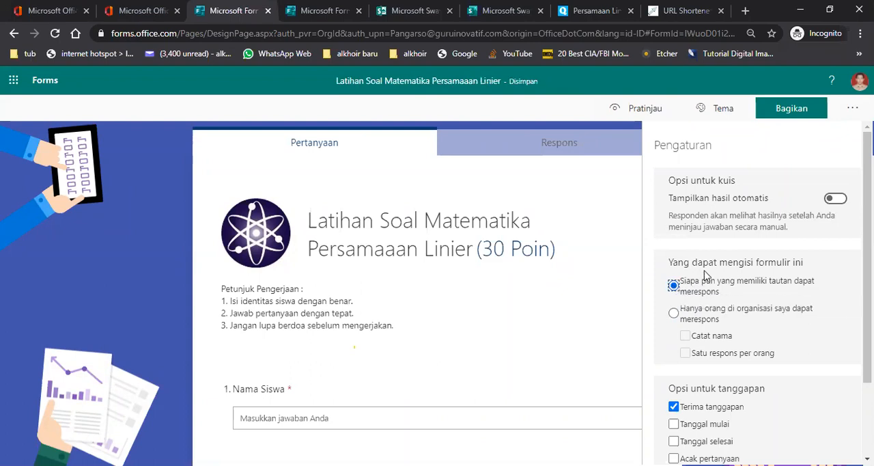
scroll(721, 287, "down", 2)
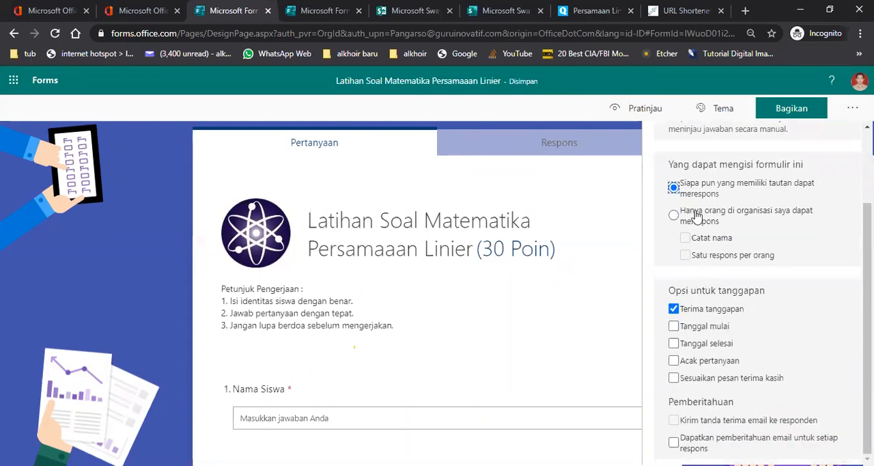
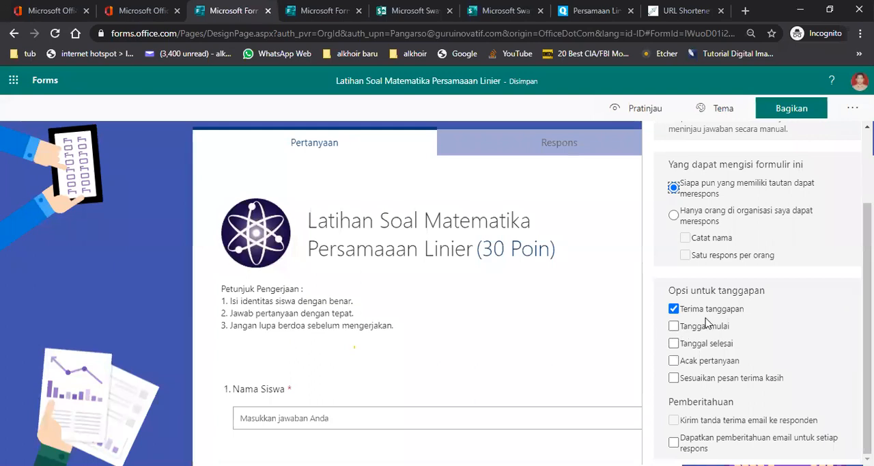
- Shuffle the questions with Acak pertanyaan, using Kunci pertanyaan to lock questions 1 to 3 in place
left_click(674, 362)
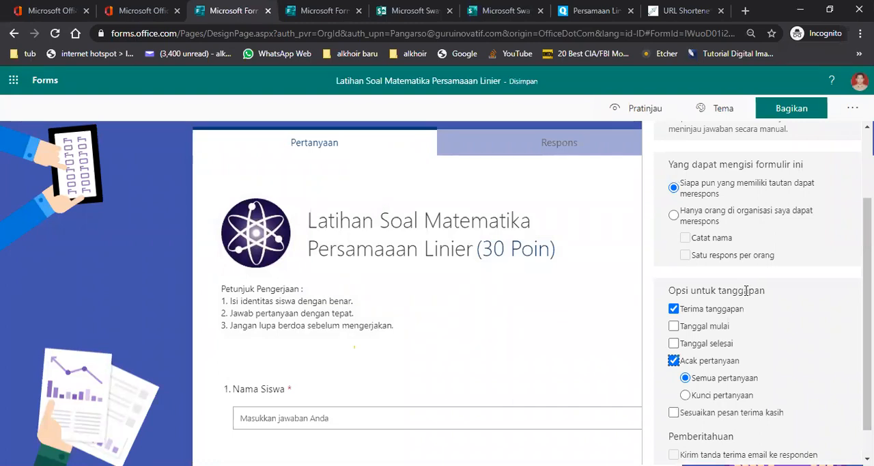
scroll(744, 288, "down", 1)
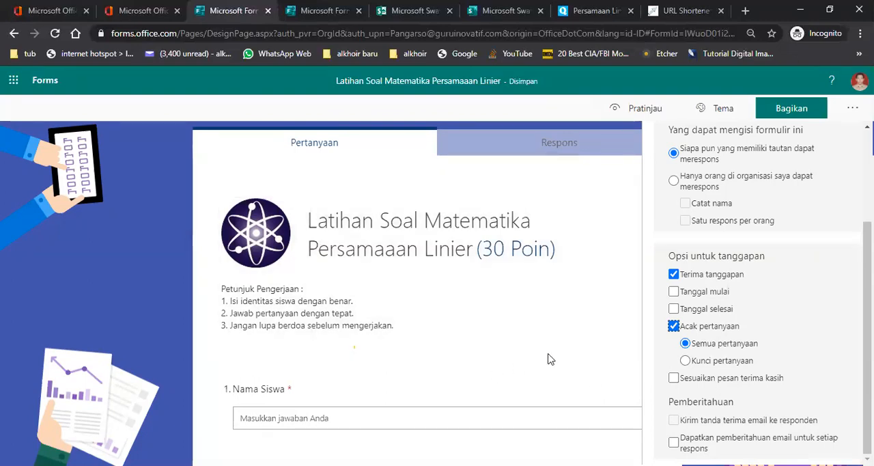
left_click(685, 362)
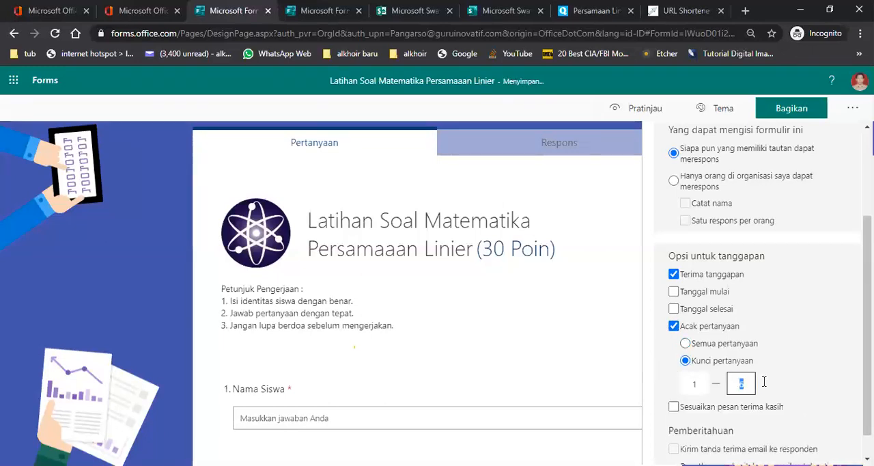
type("3")
scroll(733, 393, "down", 1)
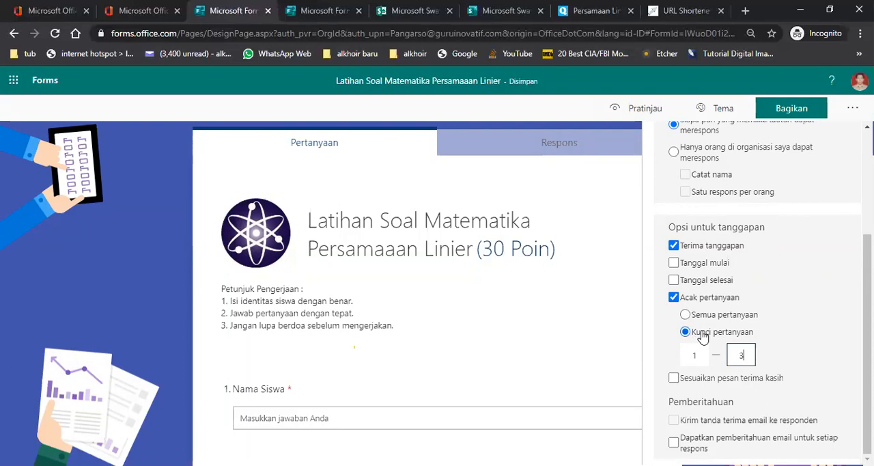
left_click(674, 377)
triple_click(677, 404)
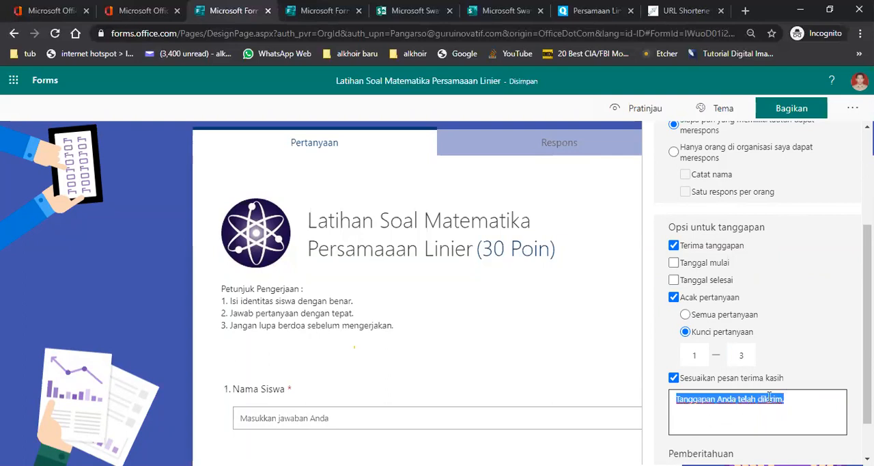
left_click(680, 384)
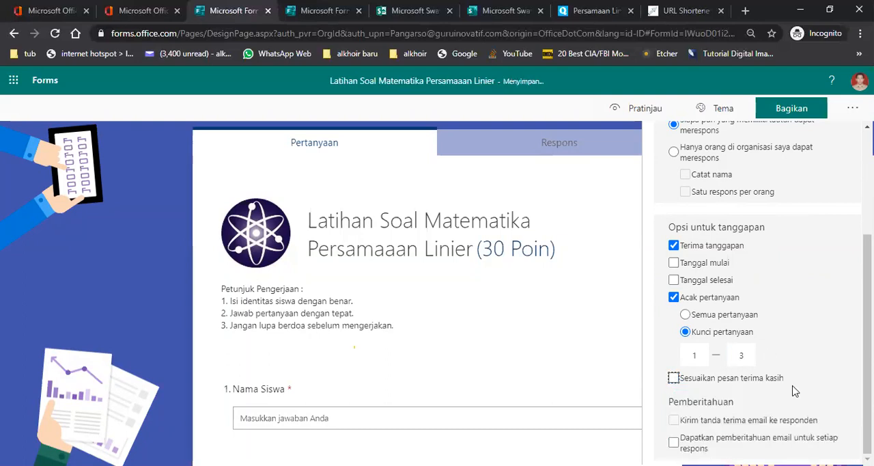
- Preview the quiz and enter the student's name in Nama Siswa
scroll(788, 388, "up", 3)
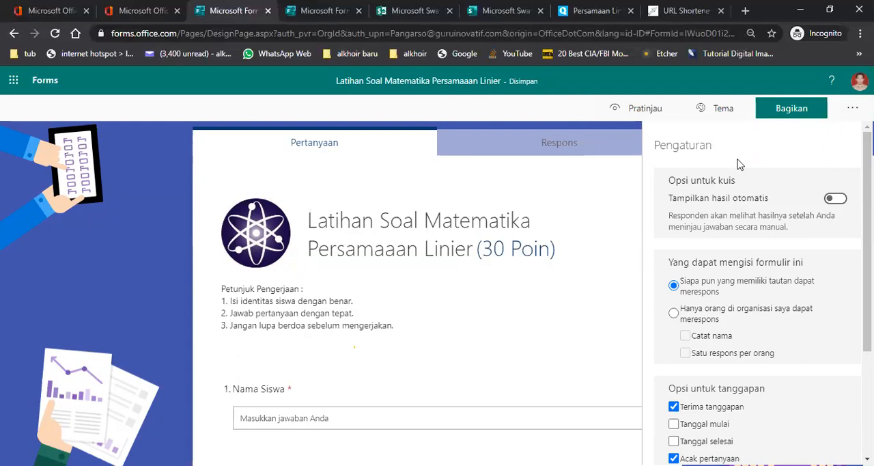
left_click(644, 112)
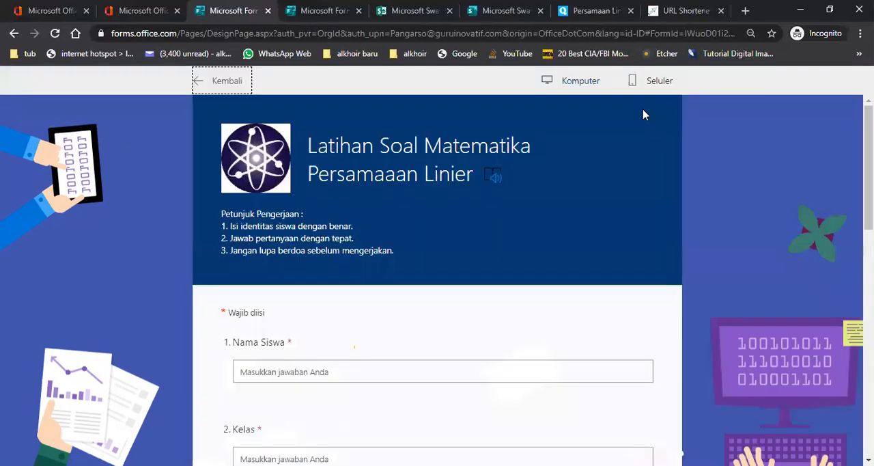
left_click(284, 372)
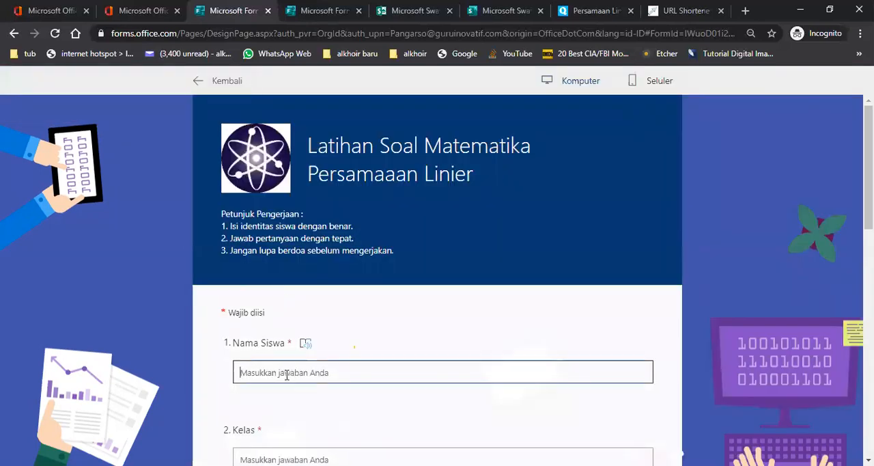
type("ahamd")
key("BackSpace")
key("BackSpace")
key("BackSpace")
key("BackSpace")
key("BackSpace")
type("AHM")
key("BackSpace")
key("BackSpace")
key("BackSpace")
type("ahmad")
- Answer Kelas with 6, Nomor Presensi with 3, and the 2x = 6 question with option 3
scroll(267, 415, "down", 3)
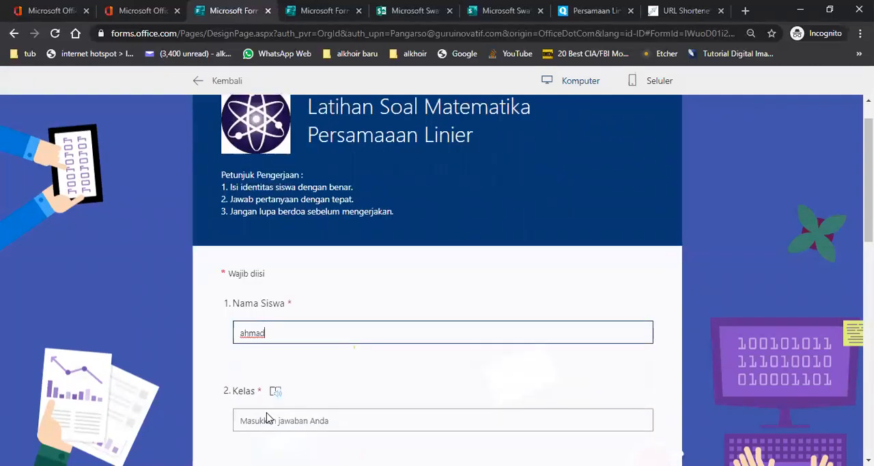
left_click(271, 270)
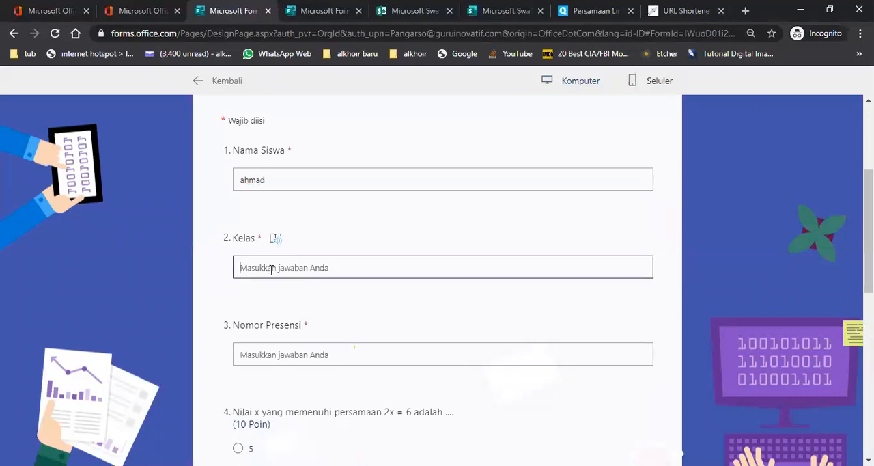
type("6")
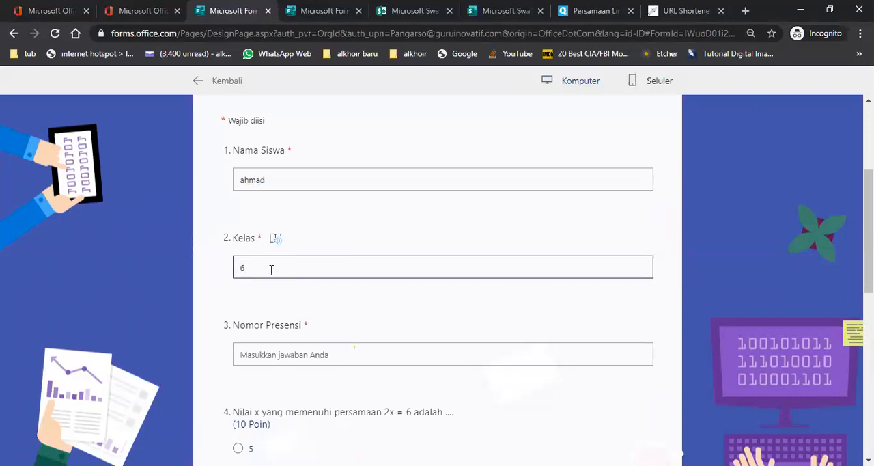
left_click(266, 353)
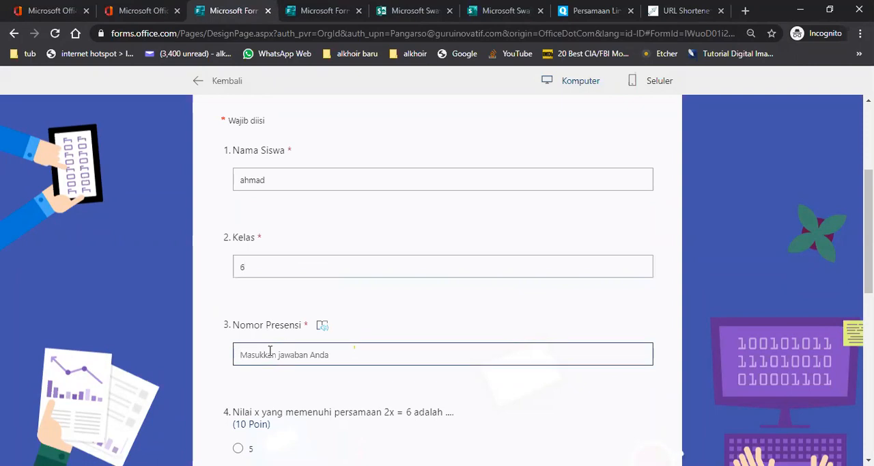
type("3")
scroll(249, 355, "down", 2)
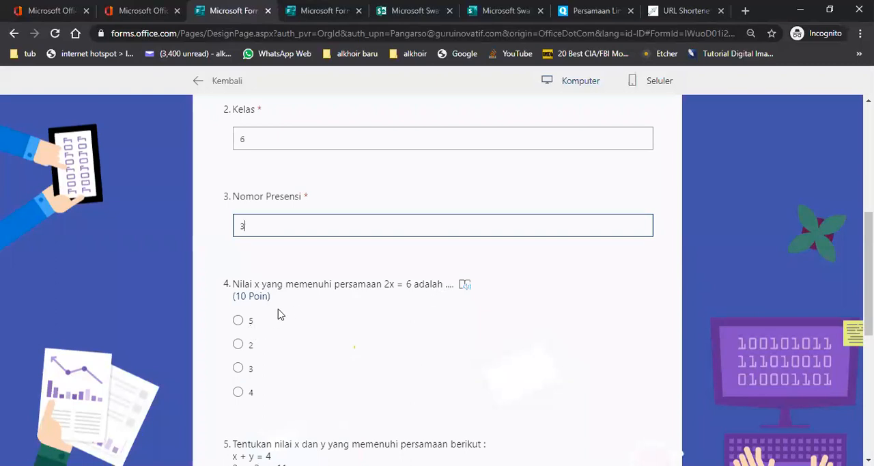
left_click(238, 368)
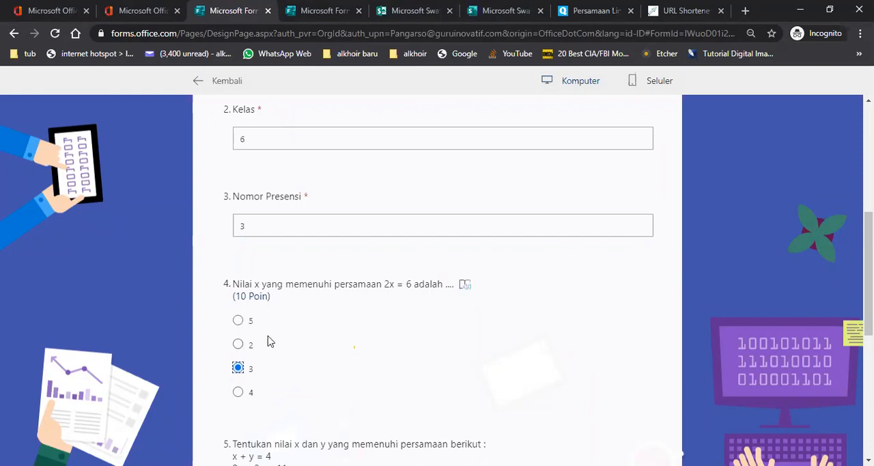
- In question 5's answer, write both equations on separate lines and extend the first with "x 2 => 2x + 2y = 8"
scroll(310, 355, "down", 2)
scroll(328, 327, "down", 3)
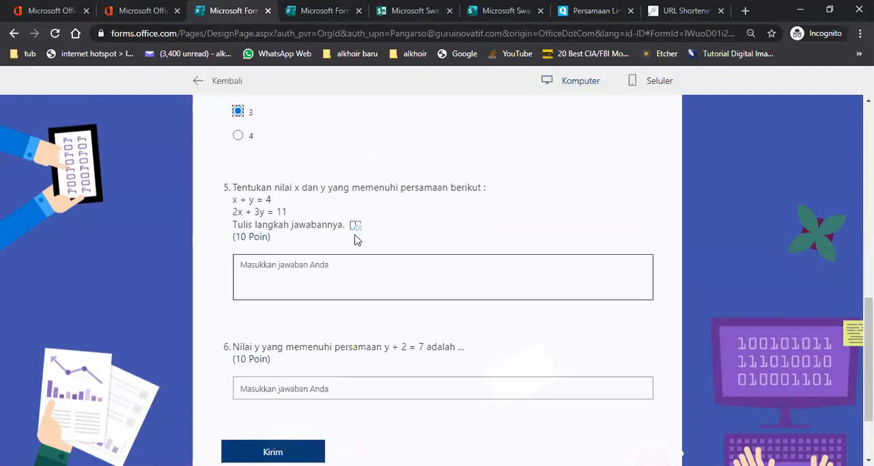
left_click(290, 266)
type("x")
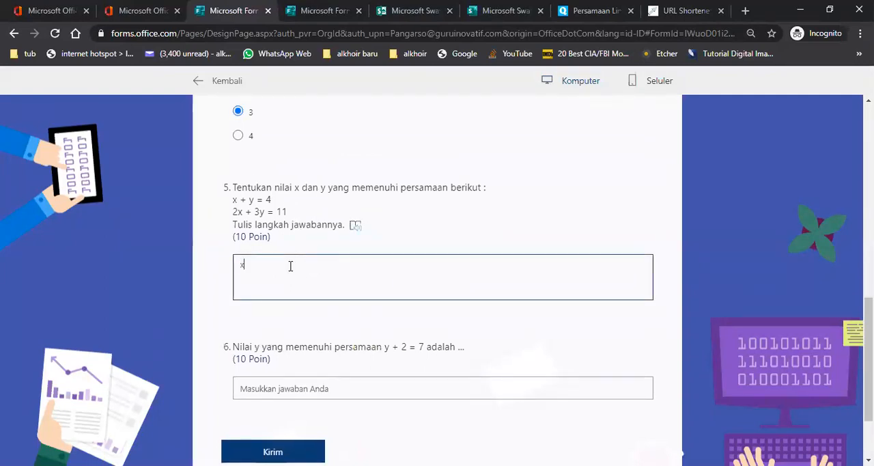
type(" + y =")
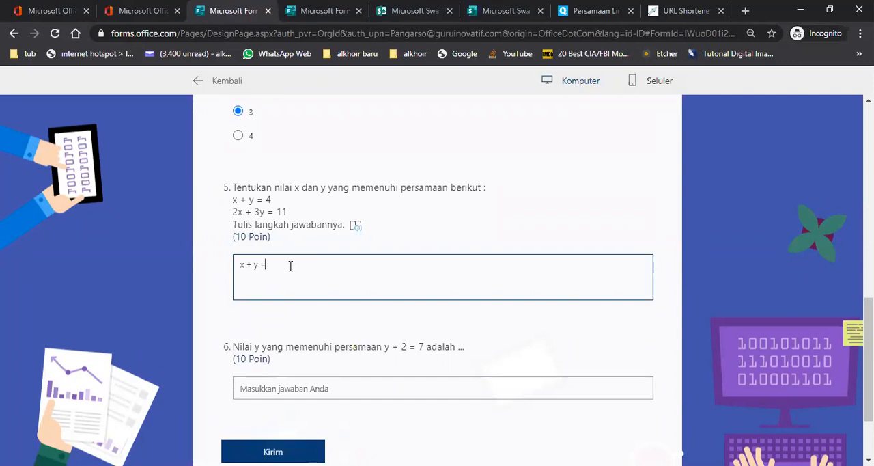
type(" 4 2x")
key("BackSpace")
type("x")
type(" + 3")
type("y")
type(" = 11")
type("=>")
type(" 2x +")
type(" 2y = 8")
- Extend the second line of question 5's answer with "x 1 => 2x + 3y = 11"
left_click(341, 276)
type("x ")
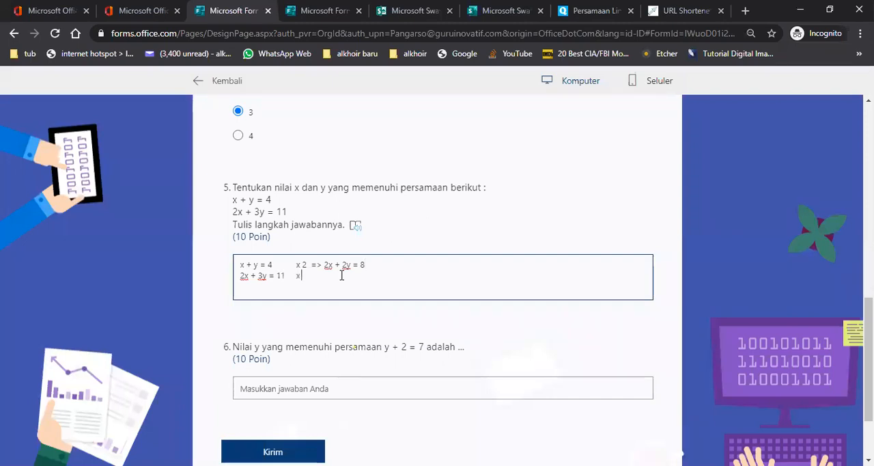
type("1 = > 2x + 3y = 11")
left_click(318, 277)
key("BackSpace")
- Finish question 5's answer with a third line reading "-y = -3, y = 3 x = 1"
left_click(400, 275)
key("Return")
type("-")
type("y")
type(" =")
type(" -")
type("3.")
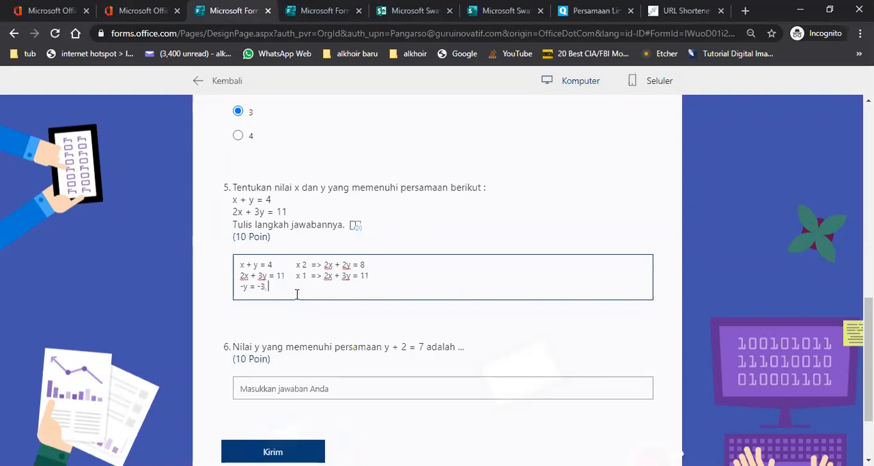
type(" y = 3 x =")
key("BackSpace")
- Answer question 6 with 5 and submit the test response
left_click(303, 385)
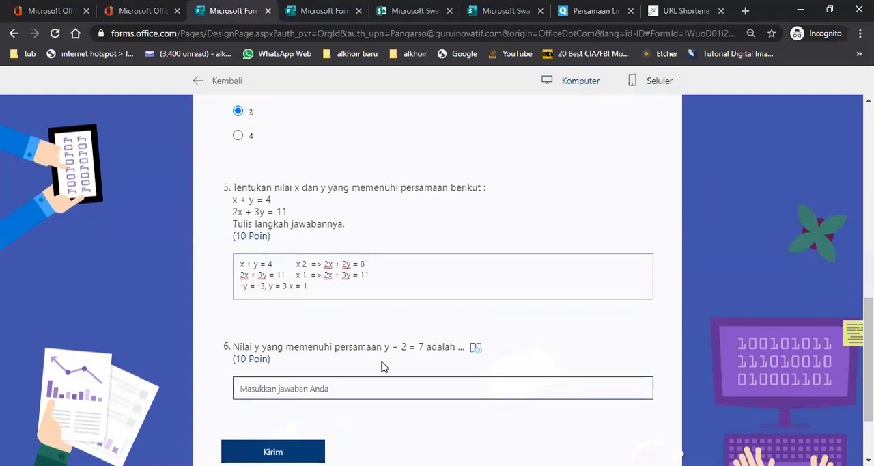
type("5")
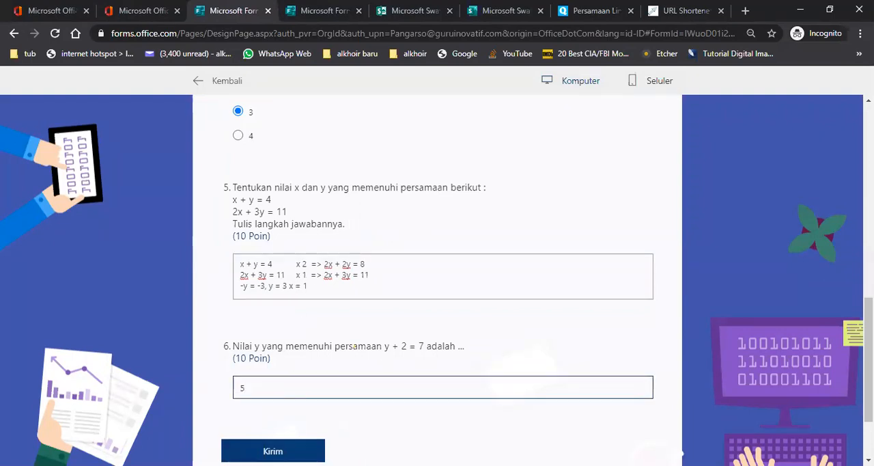
left_click(273, 451)
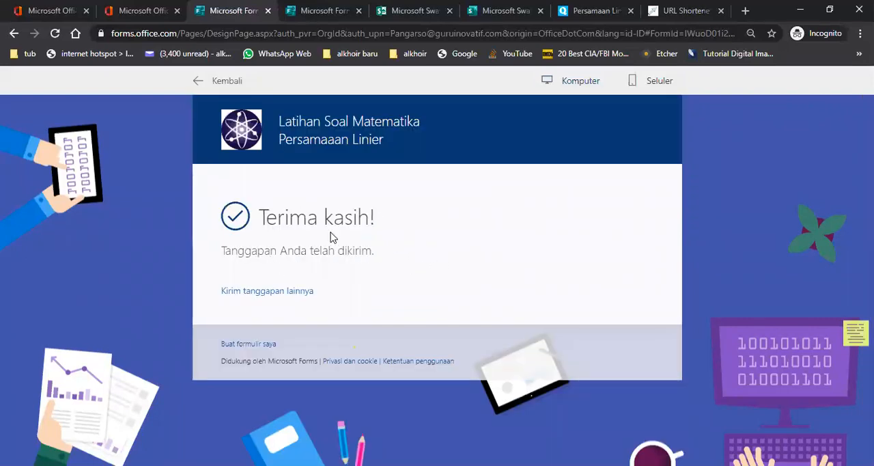
- Leave the preview, open the quiz's responses and reload the page to fetch the submitted test response
left_click(235, 82)
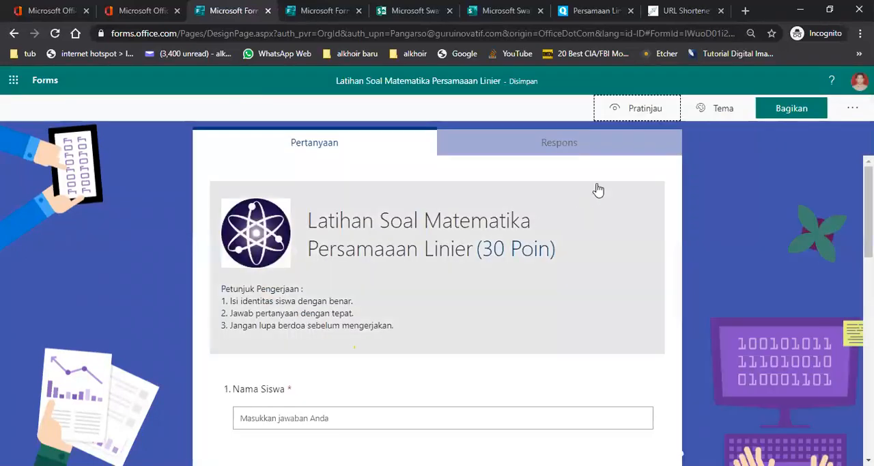
left_click(570, 145)
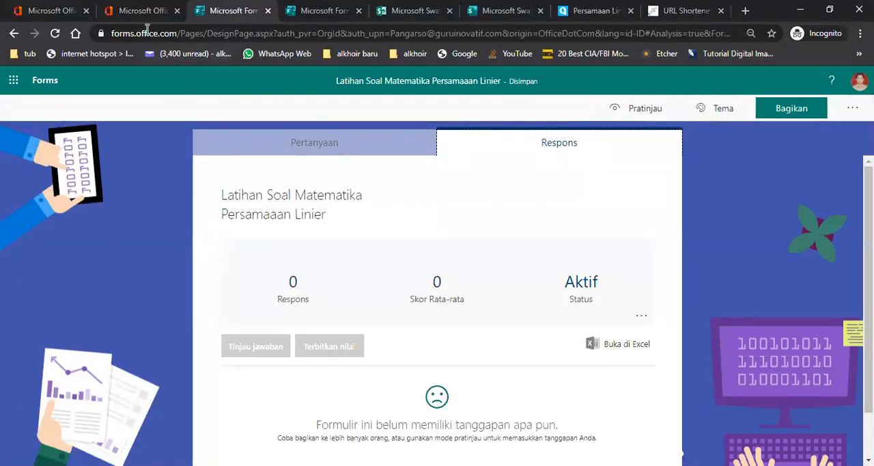
left_click(55, 33)
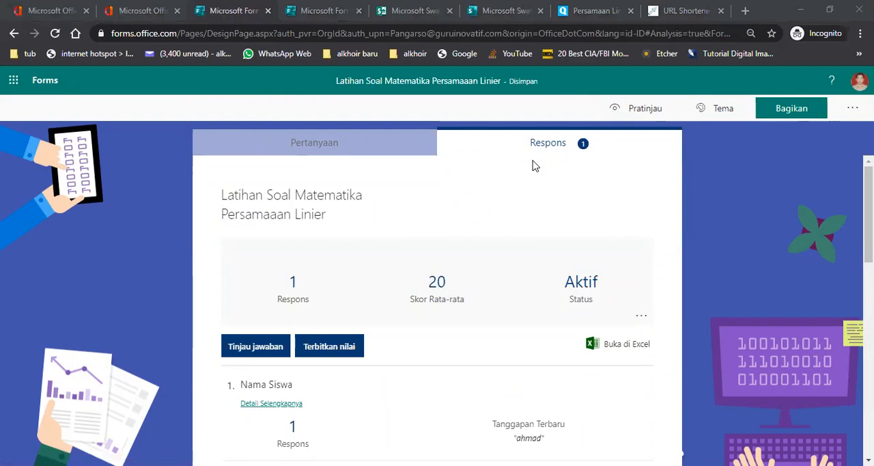
left_click(582, 143)
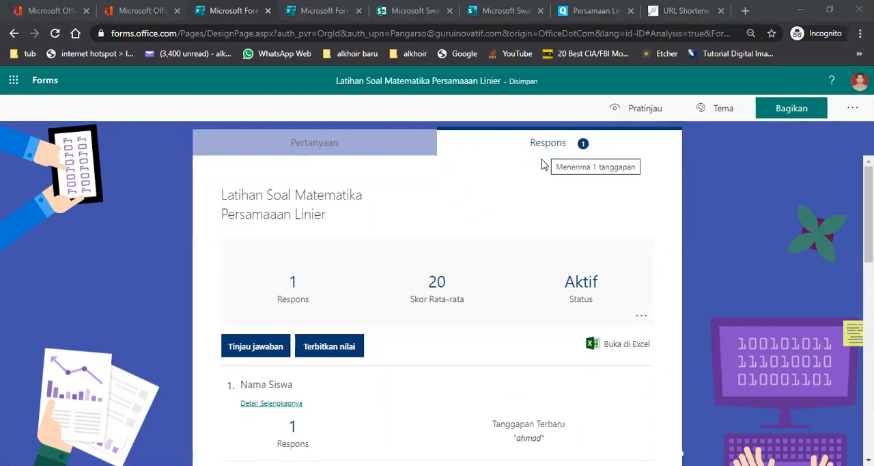
- Examine the response summary, from the overall score figures through the results of each identity field and scored question
scroll(557, 158, "down", 2)
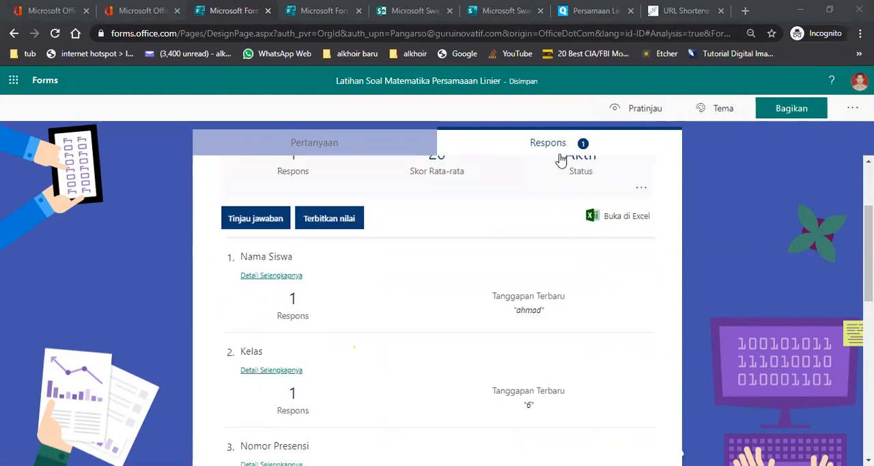
scroll(447, 261, "up", 2)
scroll(430, 290, "down", 5)
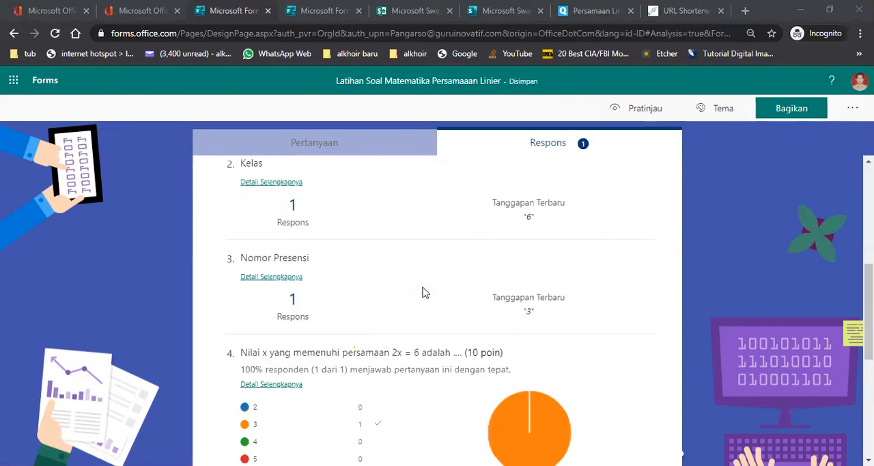
scroll(410, 289, "down", 2)
scroll(318, 306, "up", 3)
scroll(326, 305, "down", 3)
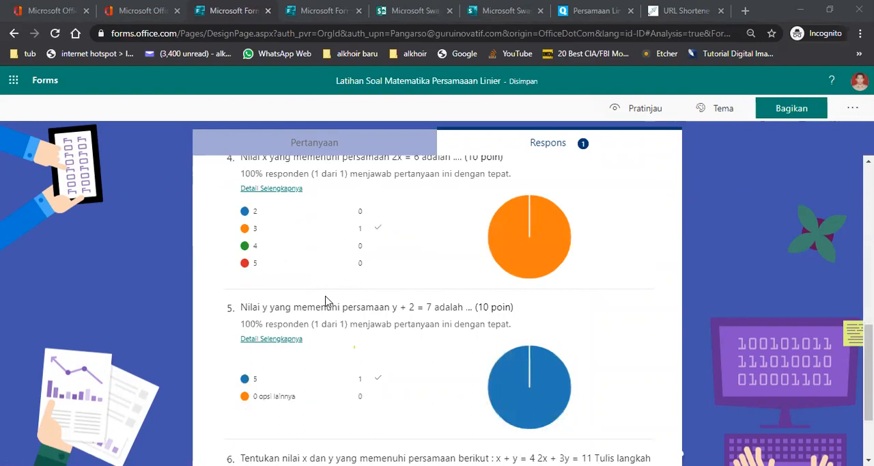
scroll(470, 224, "up", 5)
scroll(421, 265, "down", 6)
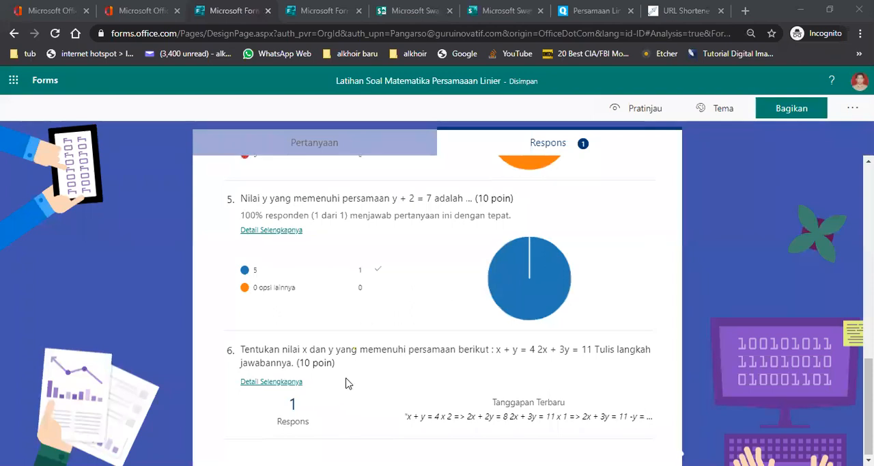
scroll(429, 198, "up", 4)
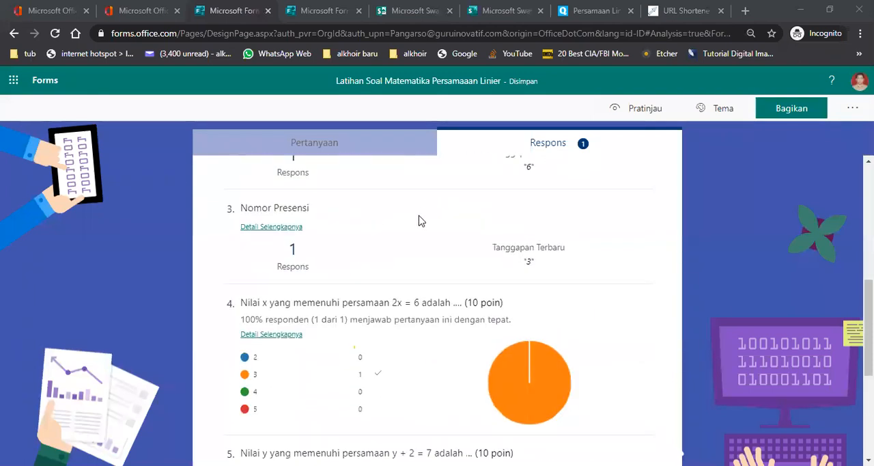
scroll(365, 307, "down", 3)
scroll(369, 348, "up", 10)
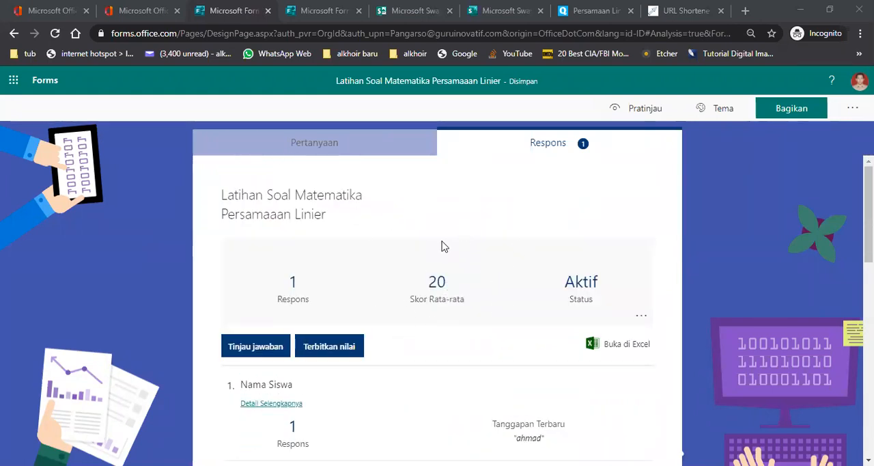
scroll(442, 259, "down", 3)
scroll(423, 341, "down", 5)
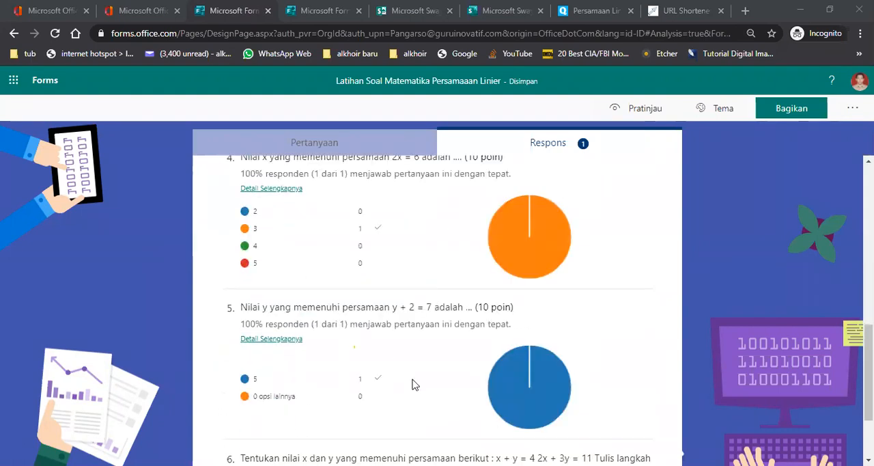
scroll(321, 333, "up", 8)
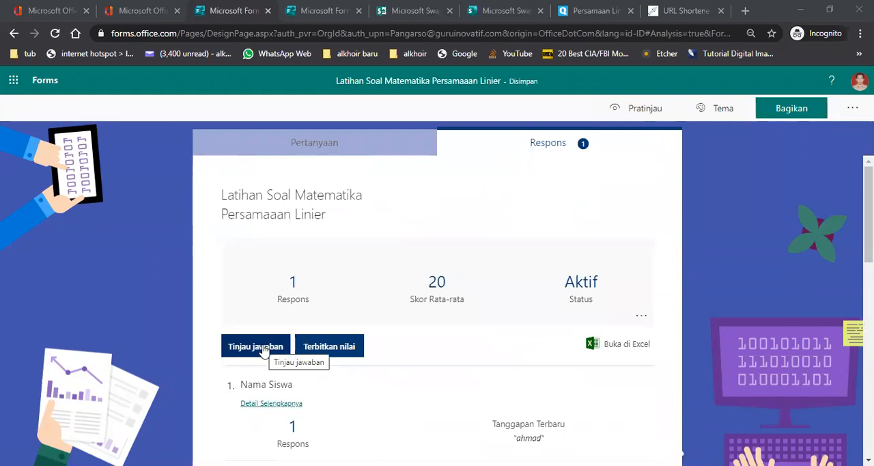
- Review the test respondent's answers and award 8 points to the written answer for question 6
left_click(265, 348)
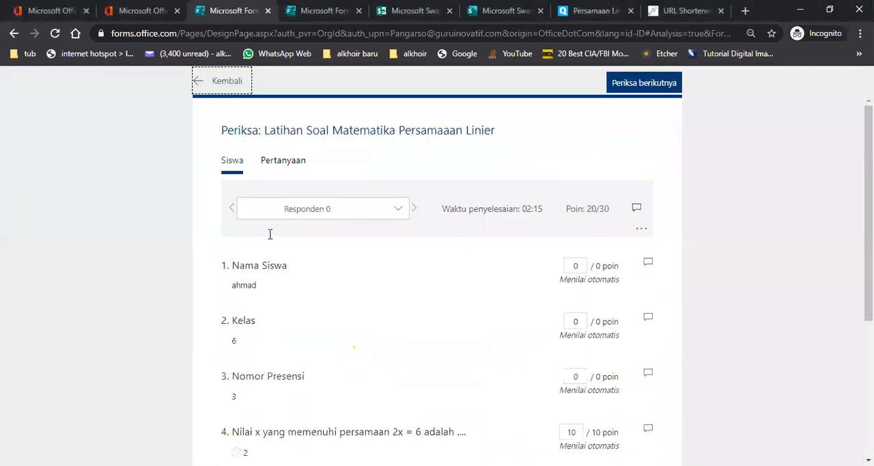
scroll(253, 273, "down", 1)
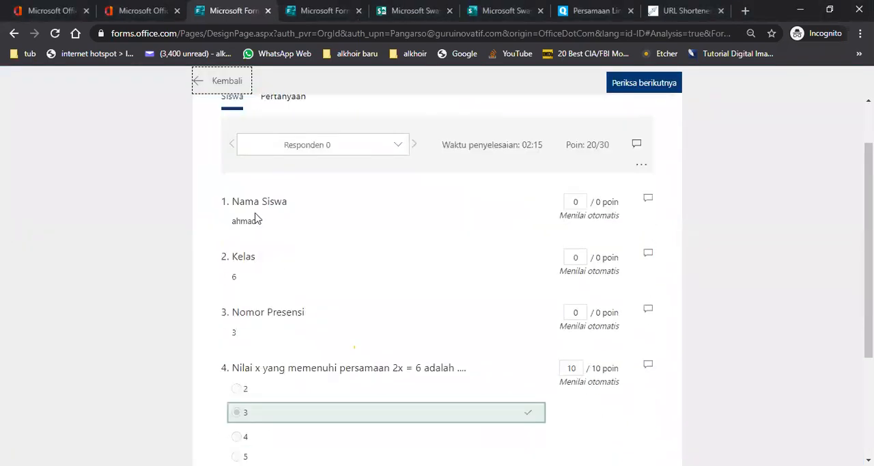
scroll(244, 303, "down", 1)
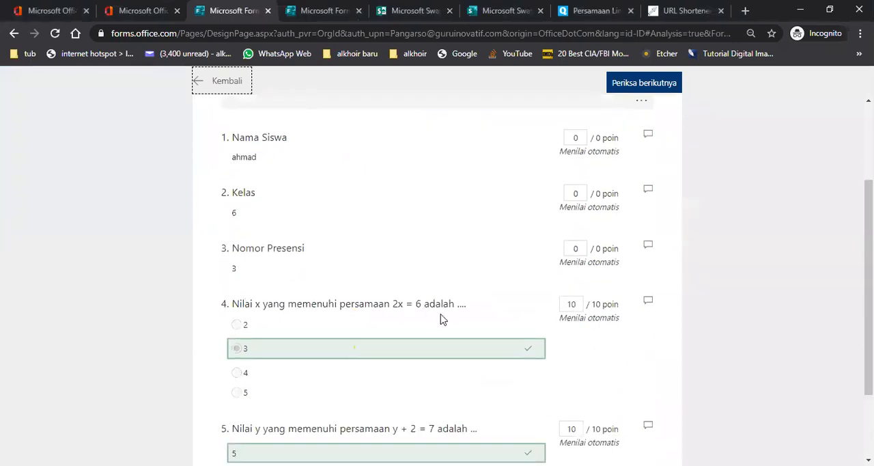
scroll(400, 335, "down", 1)
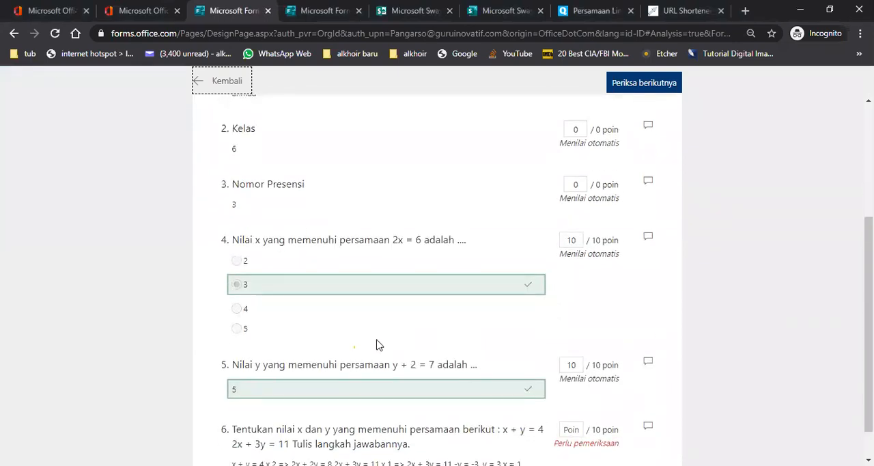
scroll(377, 345, "down", 1)
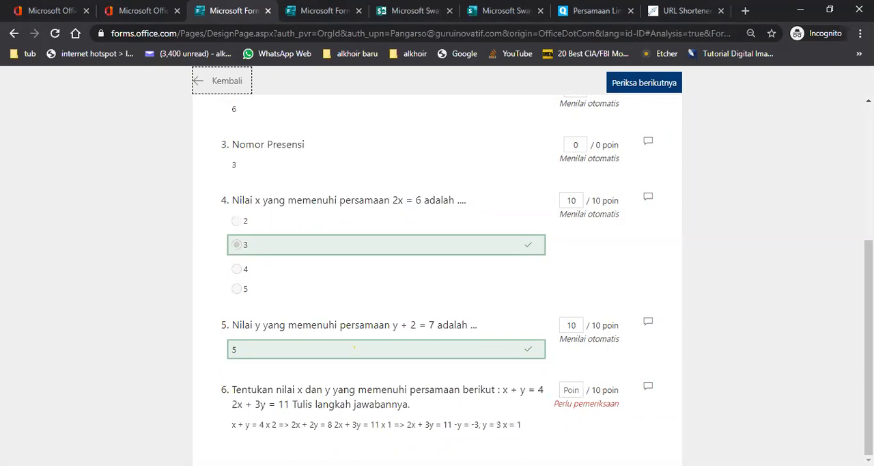
left_click(577, 391)
type("8")
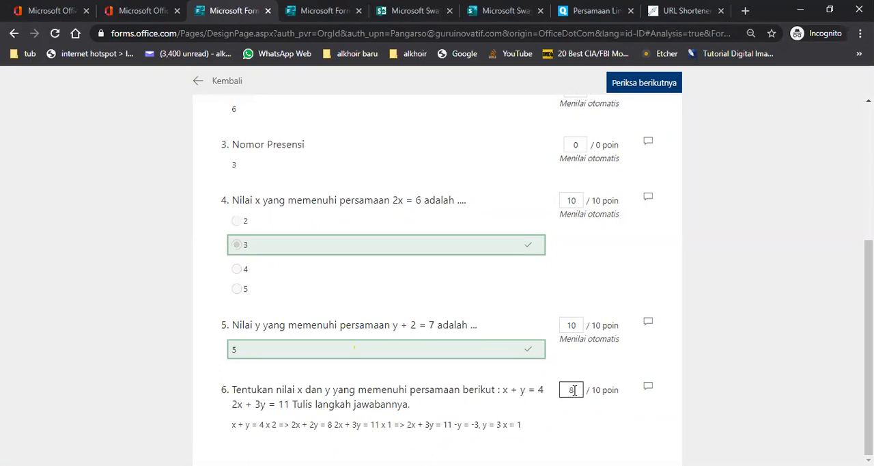
left_click(484, 423)
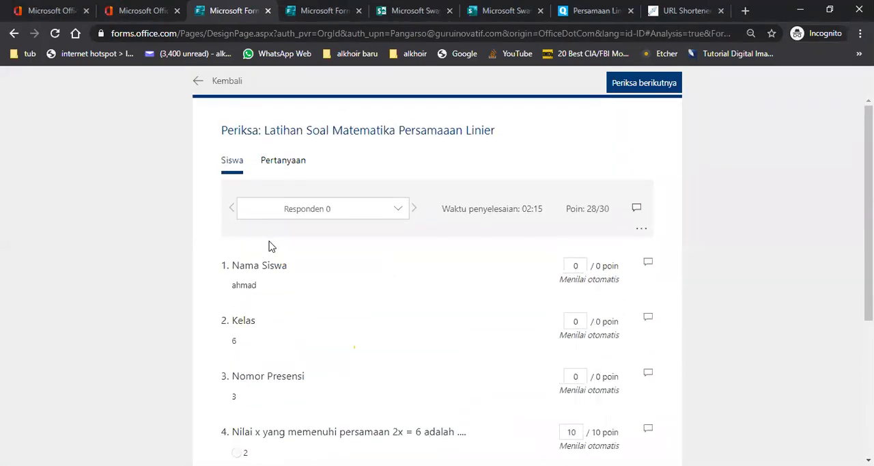
- Check the respondent's total and per-question points, and return to the response summary
scroll(269, 246, "down", 3)
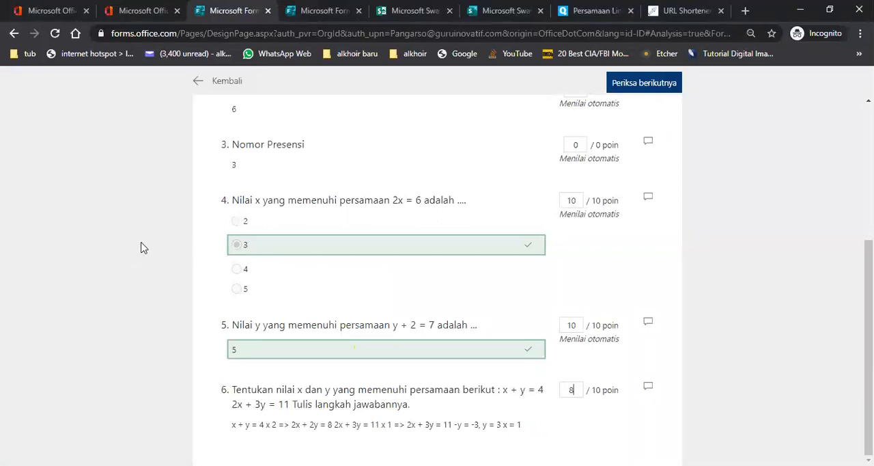
scroll(139, 247, "up", 4)
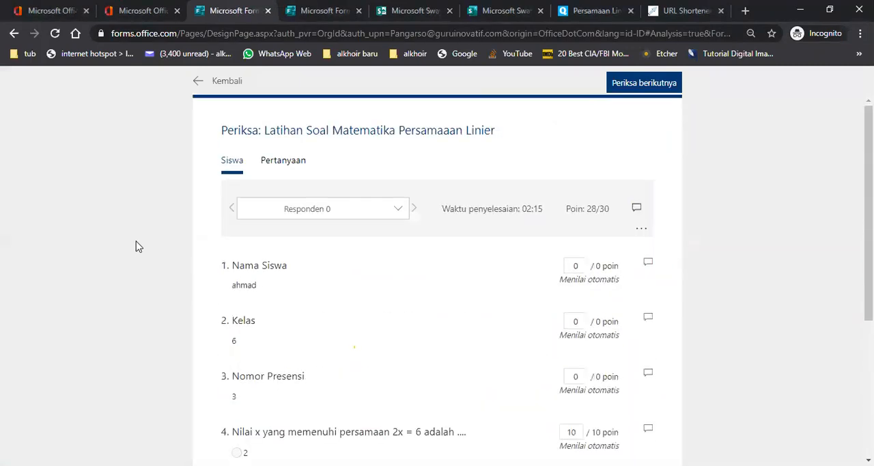
scroll(186, 183, "down", 1)
scroll(186, 183, "up", 1)
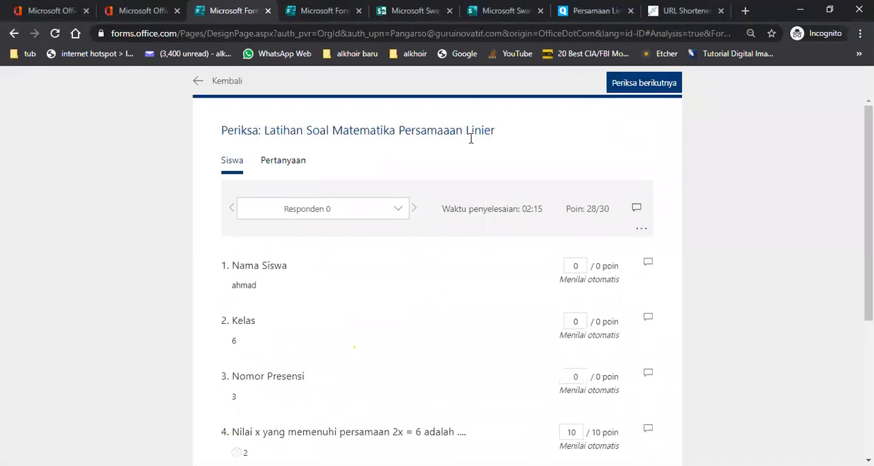
left_click(220, 96)
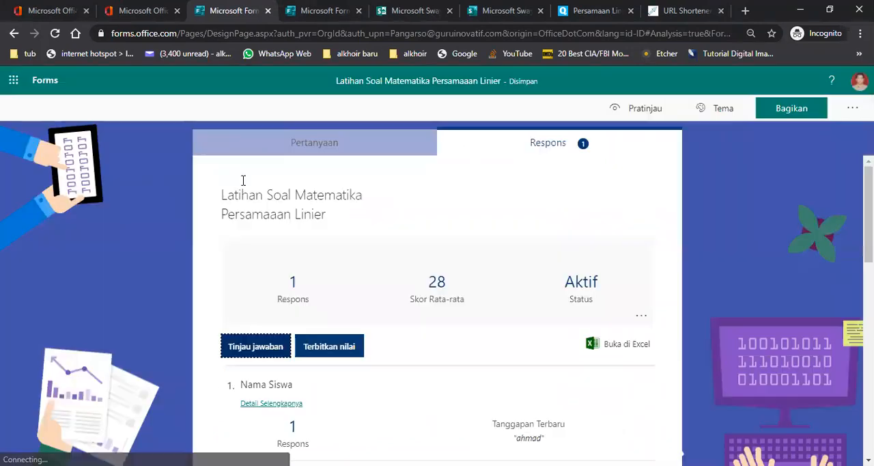
- View the respondent's grading status on the score publishing page, and examine the response summary through question 6
left_click(325, 350)
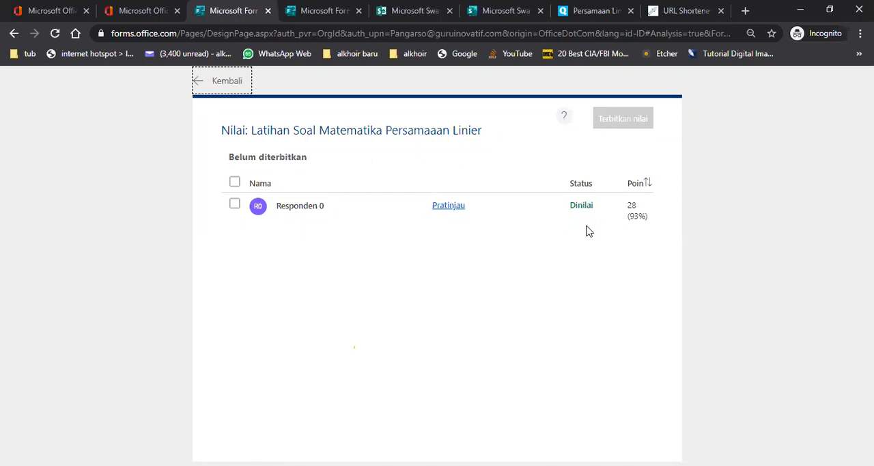
left_click(218, 89)
scroll(351, 296, "down", 4)
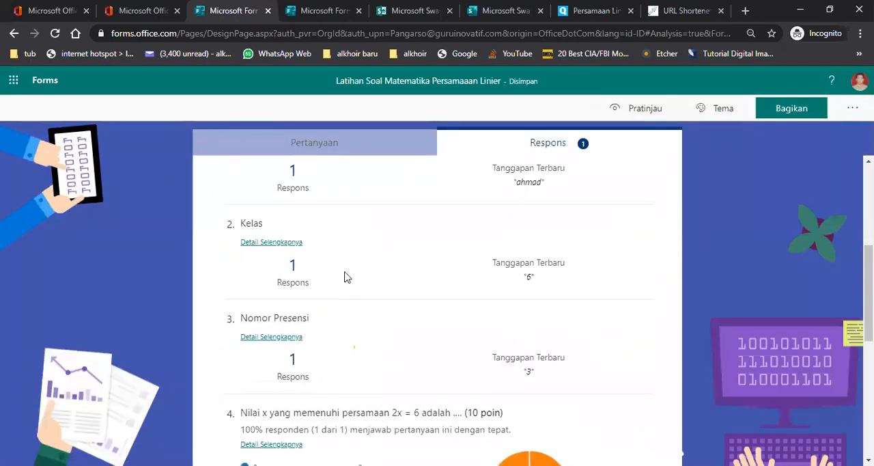
scroll(367, 256, "down", 5)
scroll(513, 215, "up", 6)
scroll(513, 214, "up", 3)
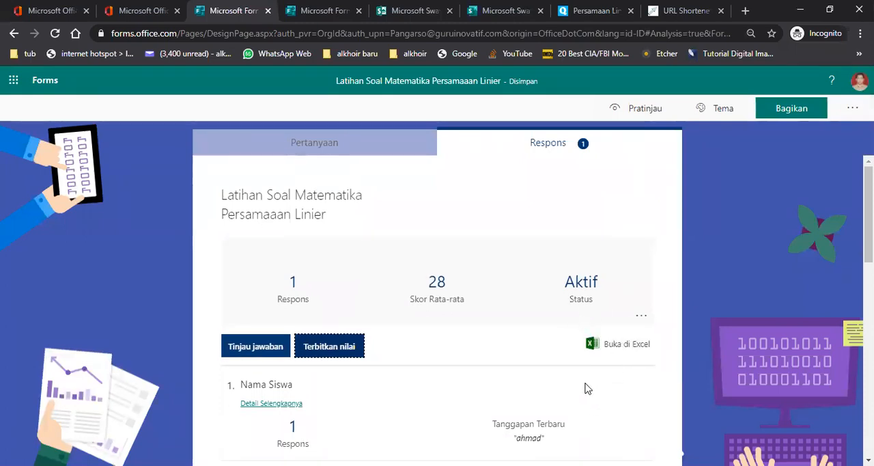
scroll(412, 319, "down", 8)
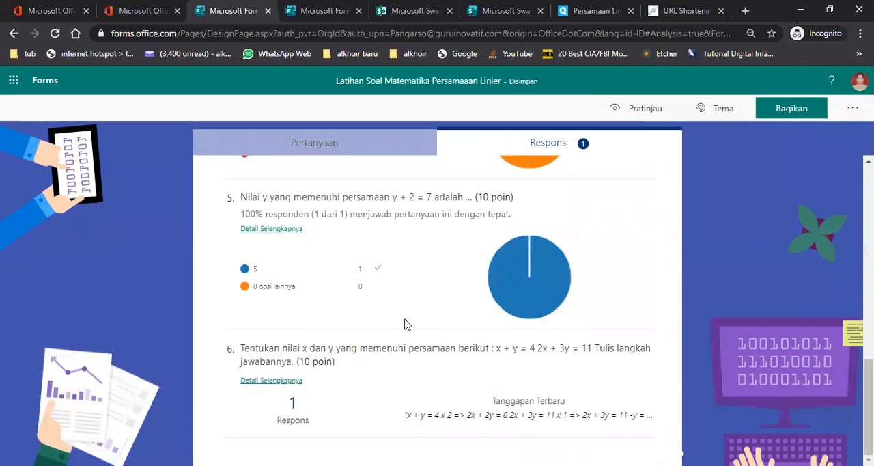
scroll(404, 323, "up", 8)
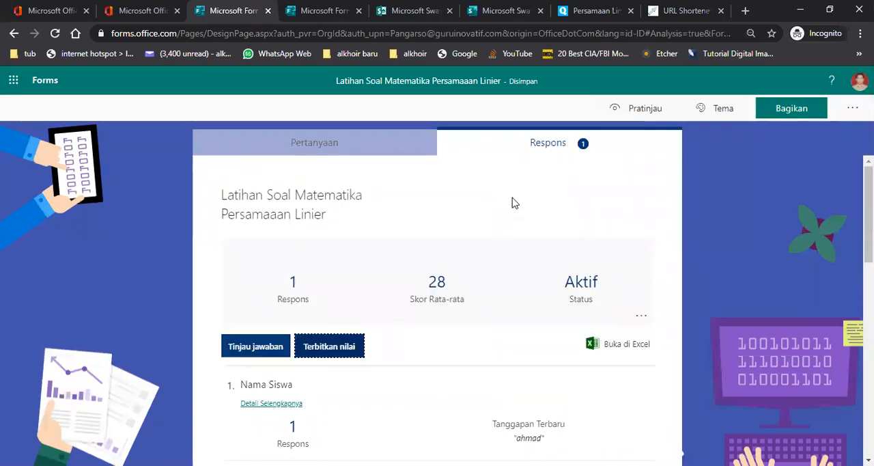
- Return to the math quiz's questions and open its sharing options with the response link
left_click(318, 156)
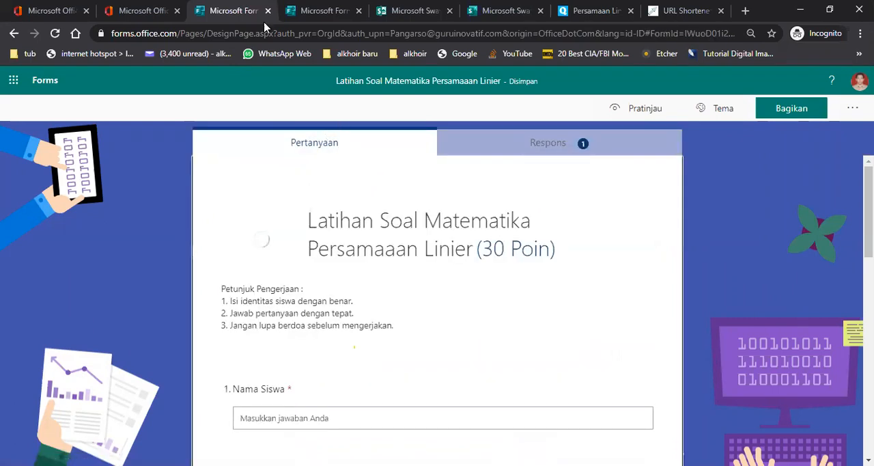
left_click(311, 13)
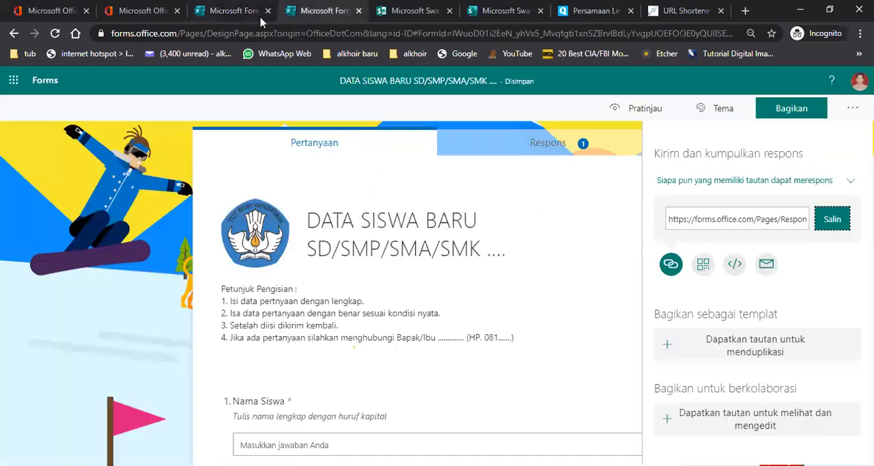
left_click(234, 11)
left_click(317, 13)
left_click(233, 12)
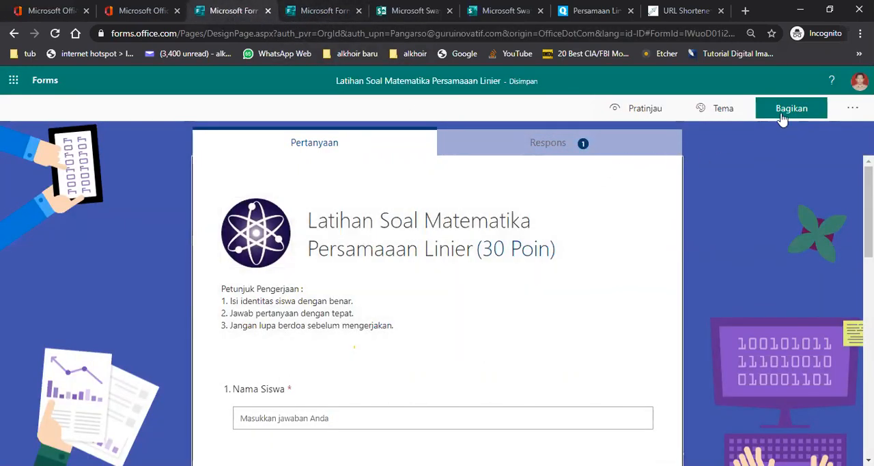
left_click(782, 118)
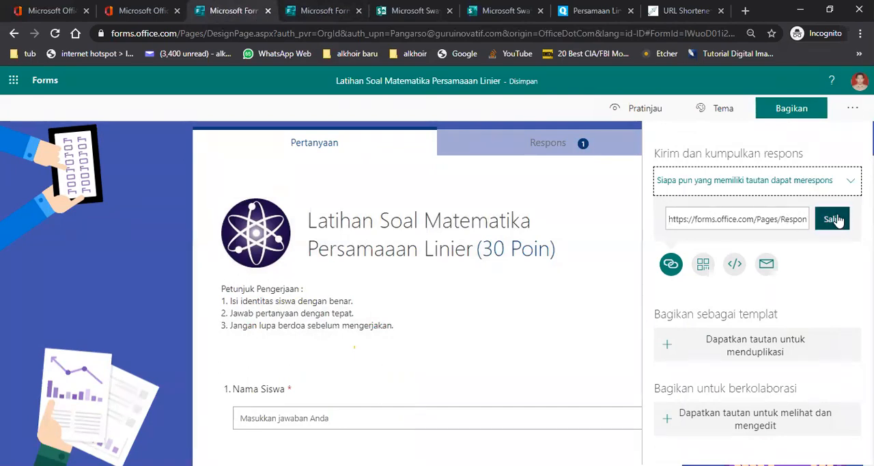
- View the GG.GG URL shortener page, return to the math quiz and close its sharing options
left_click(681, 11)
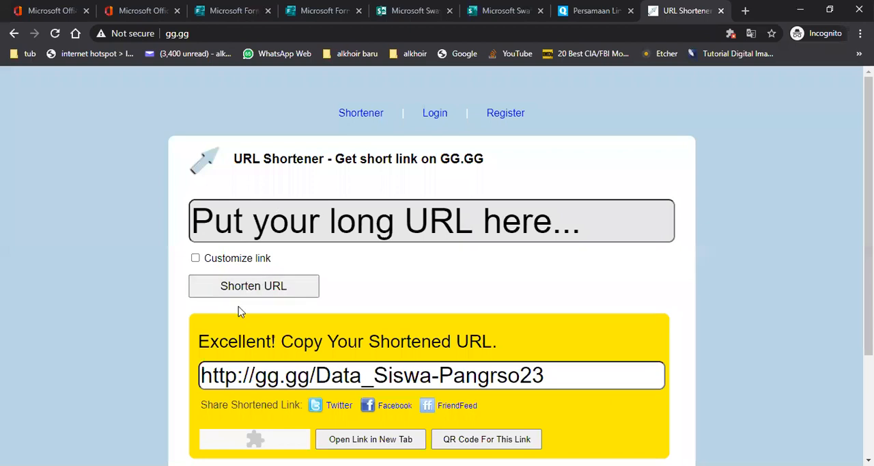
left_click(242, 11)
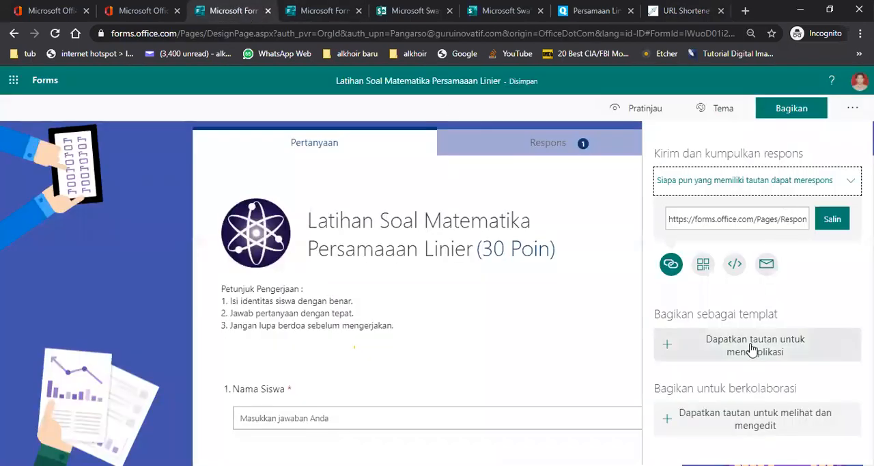
left_click(132, 237)
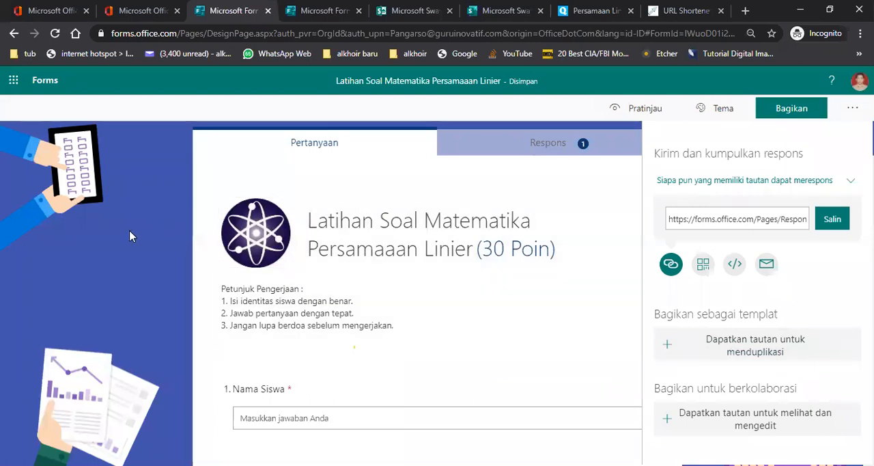
left_click(132, 236)
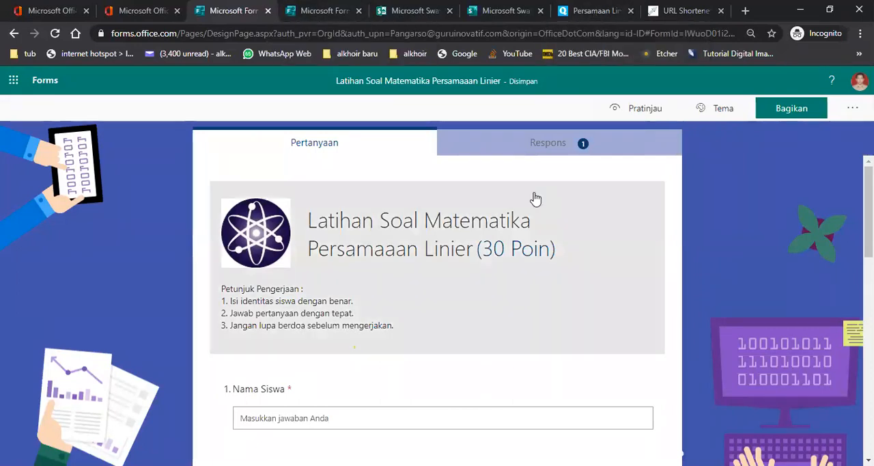
left_click(487, 19)
left_click(404, 18)
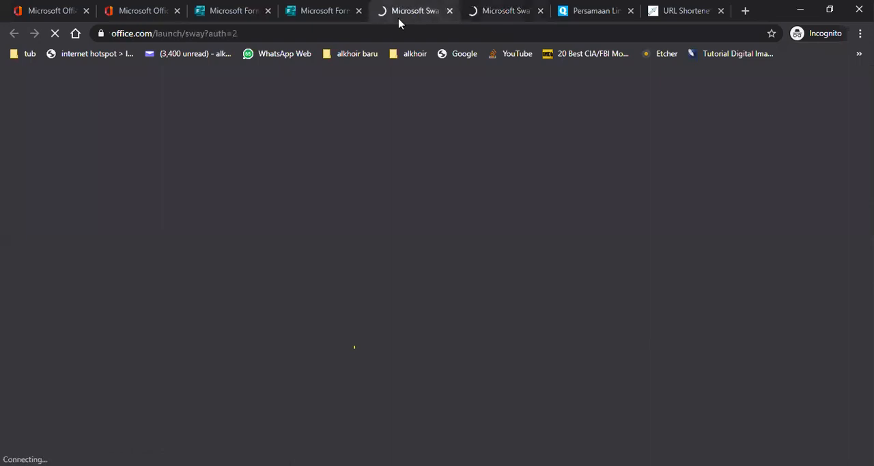
left_click(299, 17)
left_click(239, 12)
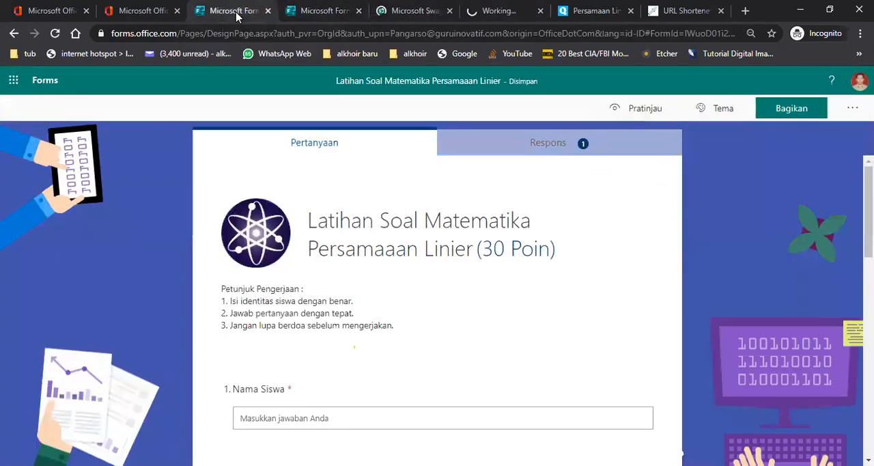
- Open question 6 for editing and inspect its question text, subtitle field and point settings
scroll(384, 250, "down", 15)
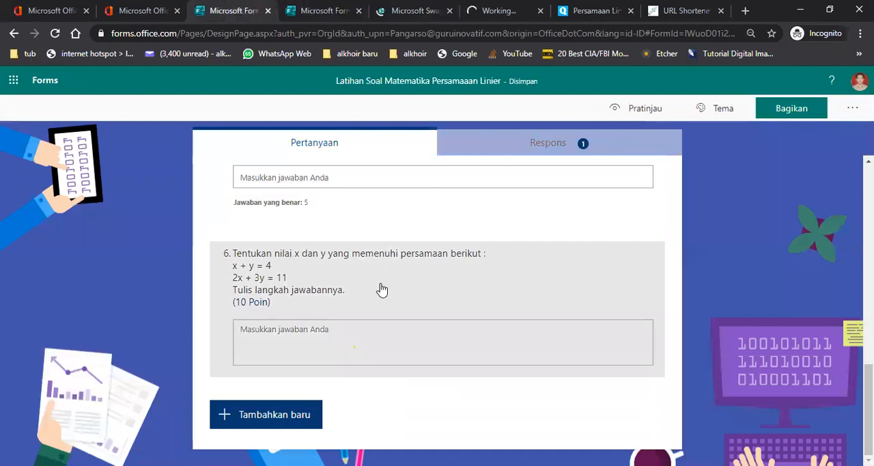
left_click(358, 319)
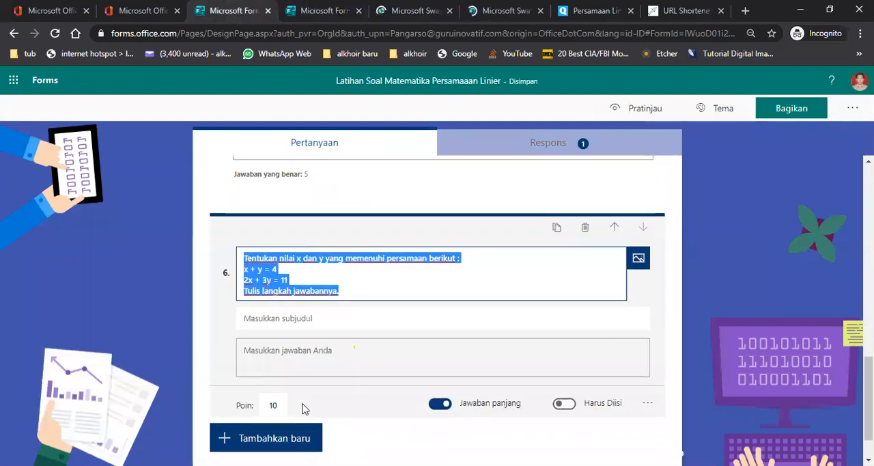
left_click(375, 267)
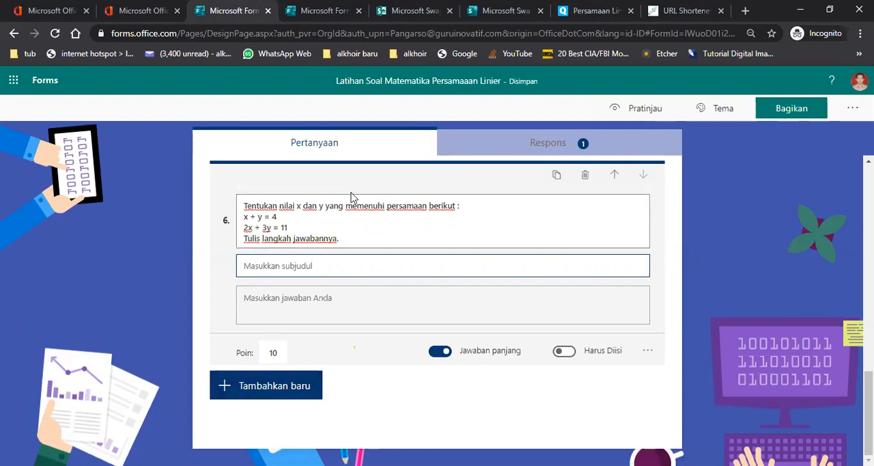
left_click(383, 270)
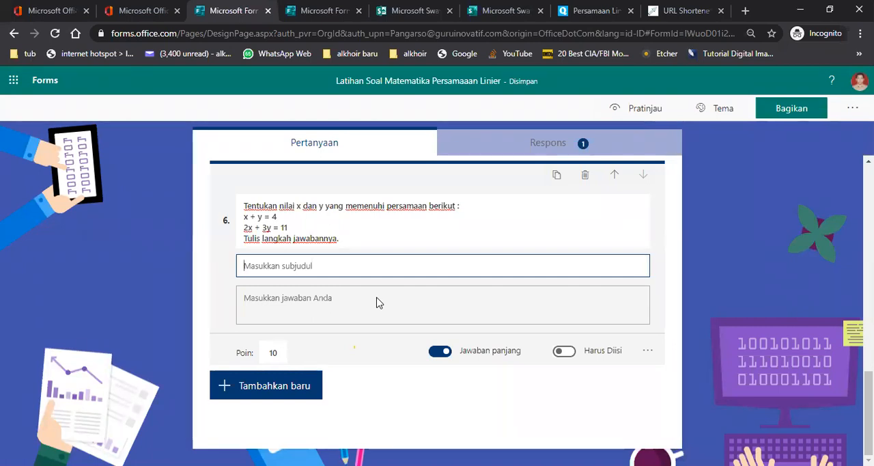
- View the question types available for a new question, including the additional ones, close the list and return to the quiz header
left_click(272, 386)
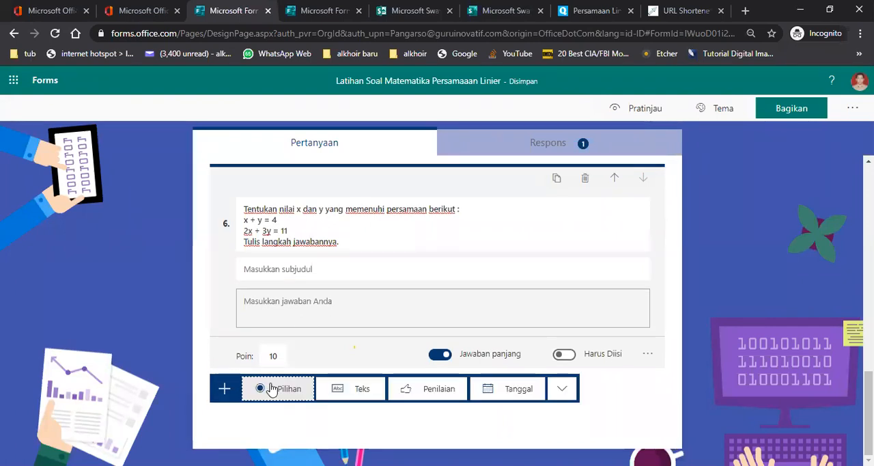
left_click(564, 390)
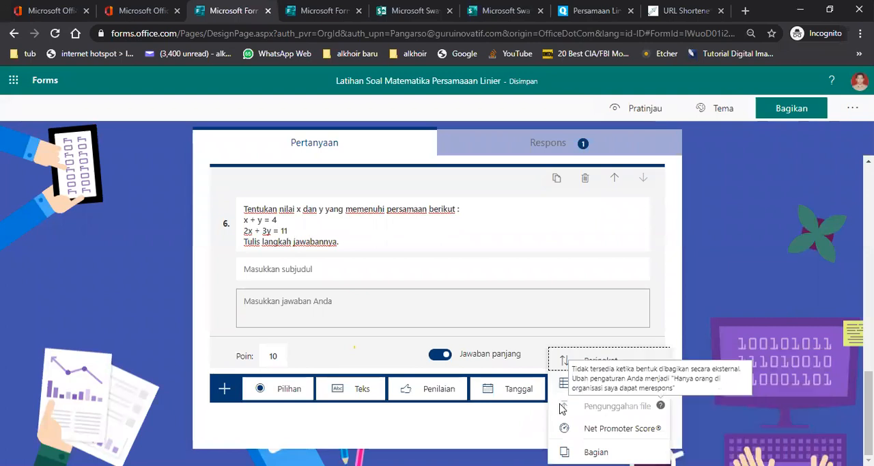
left_click(461, 419)
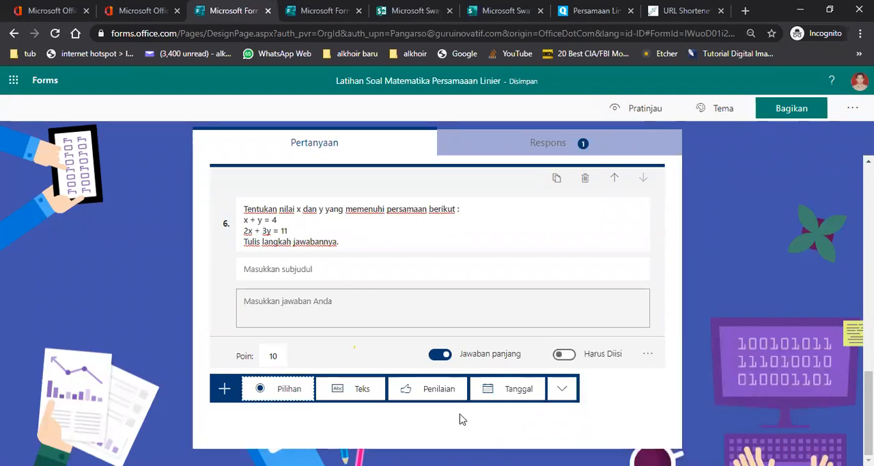
left_click(193, 387)
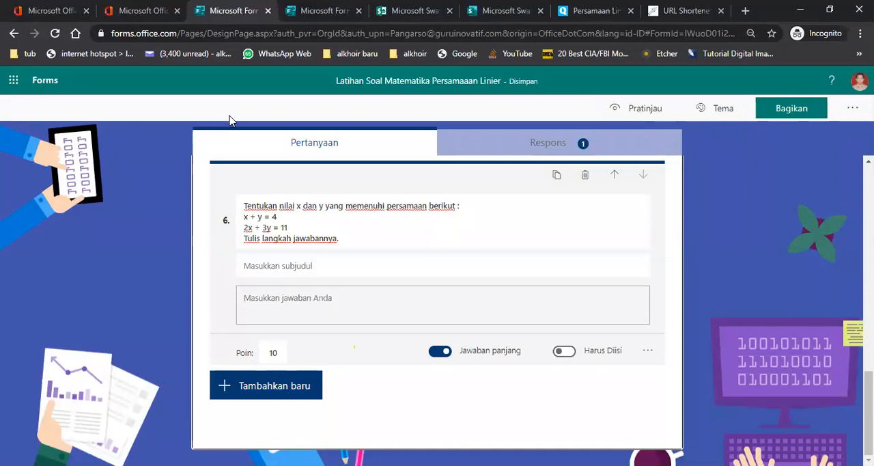
scroll(780, 301, "up", 1)
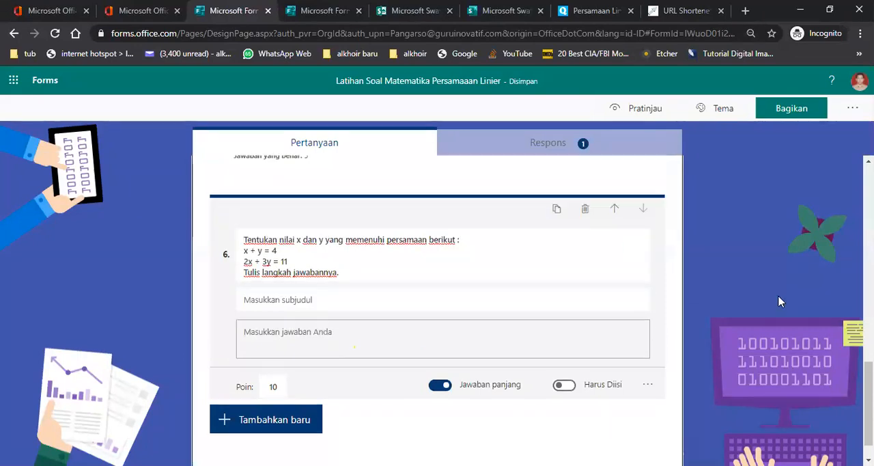
scroll(780, 301, "up", 15)
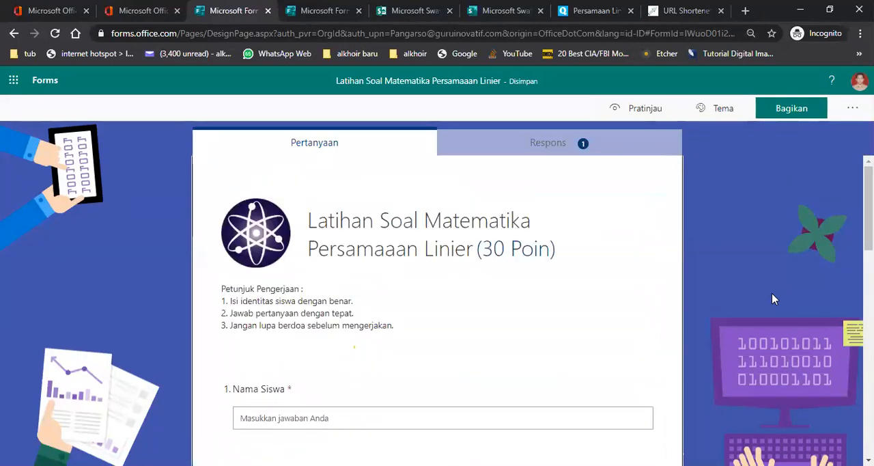